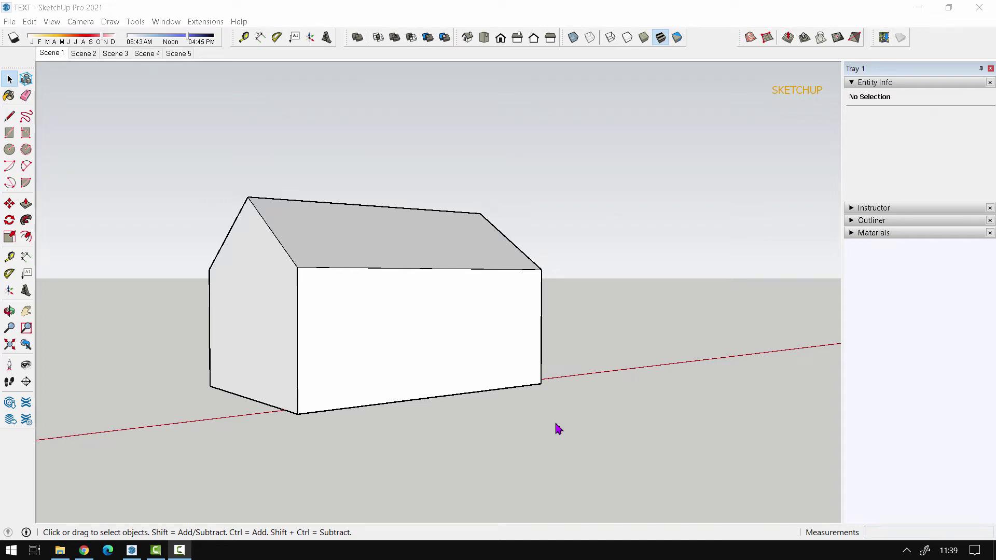
- Place a screen text reading SKETCHUP in the empty sky right of the house
left_click(27, 273)
middle_click_drag(295, 377, 361, 391)
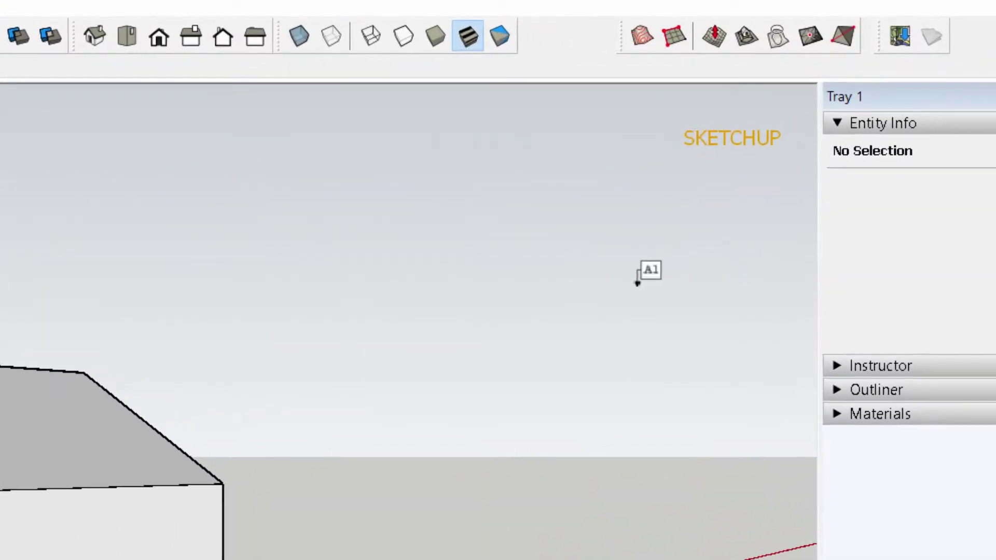
left_click(752, 160)
type("S")
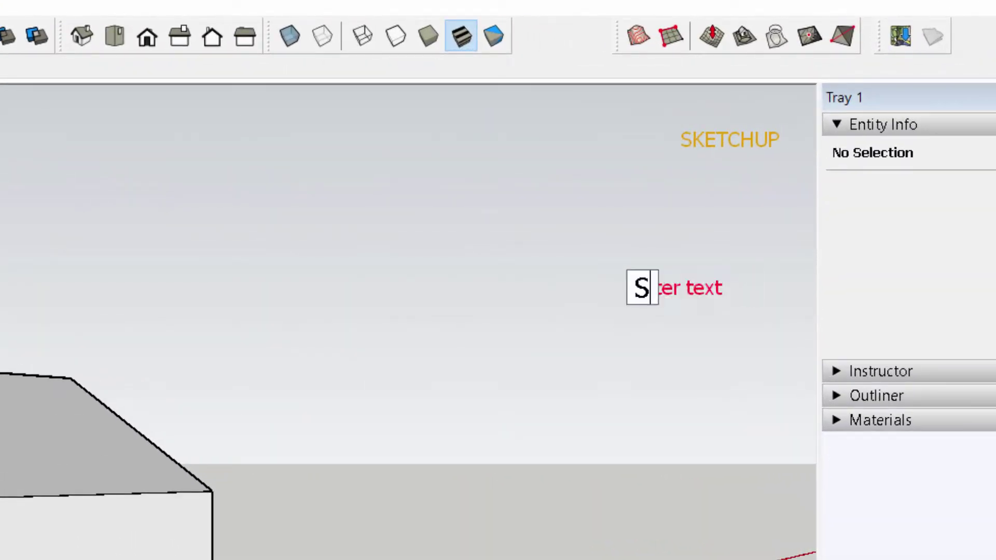
type("KETCHUP")
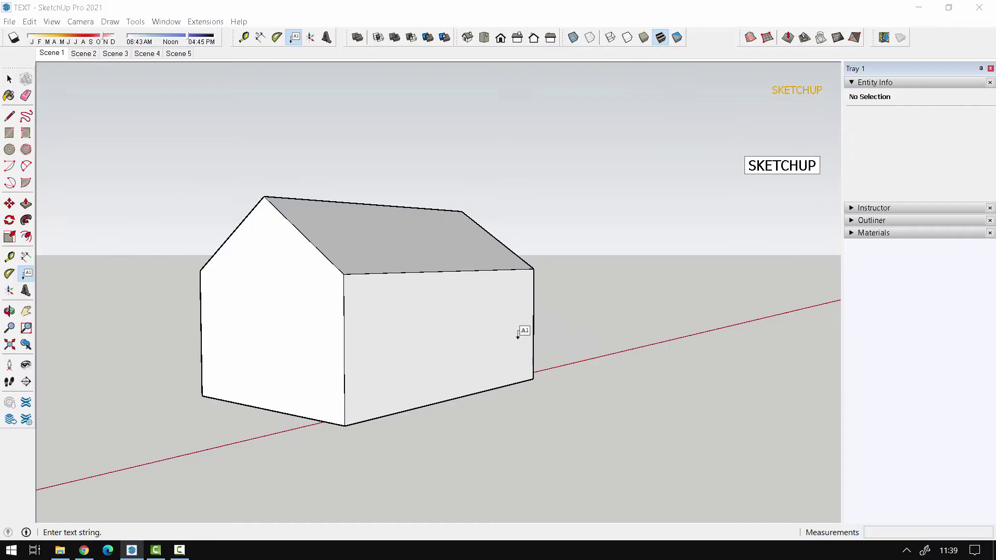
left_click(724, 137)
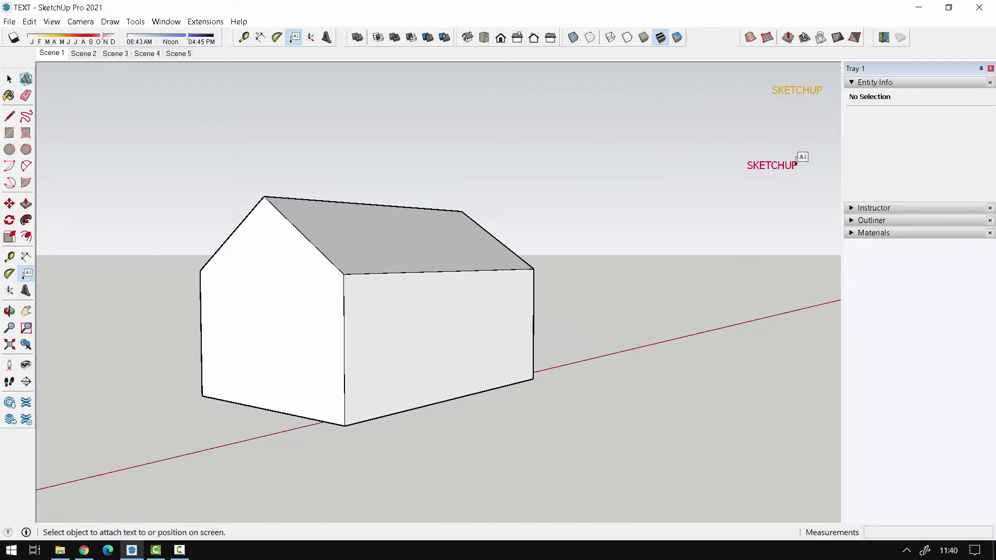
- Recolour the SKETCHUP screen text from red to black through its colour swatch
left_click(795, 160)
key("space")
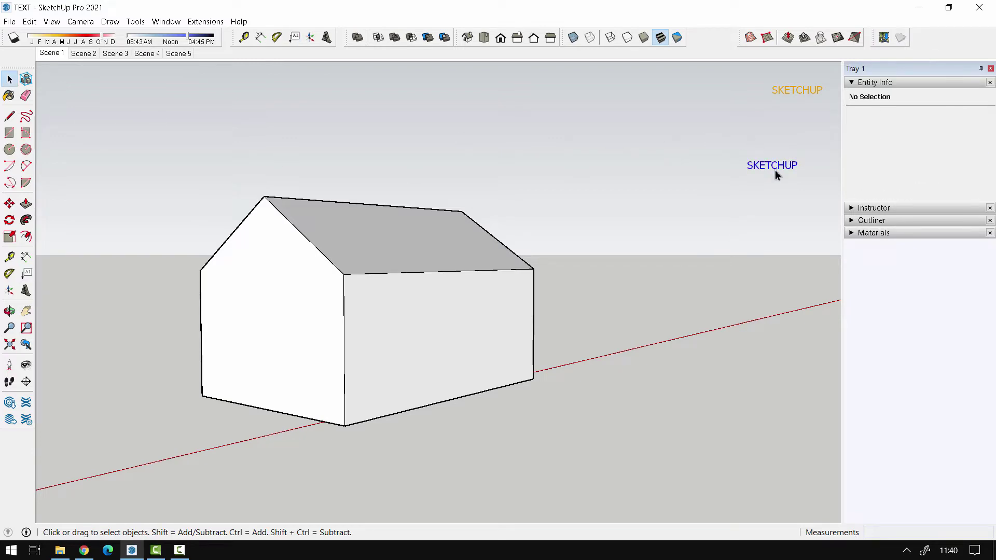
left_click(865, 125)
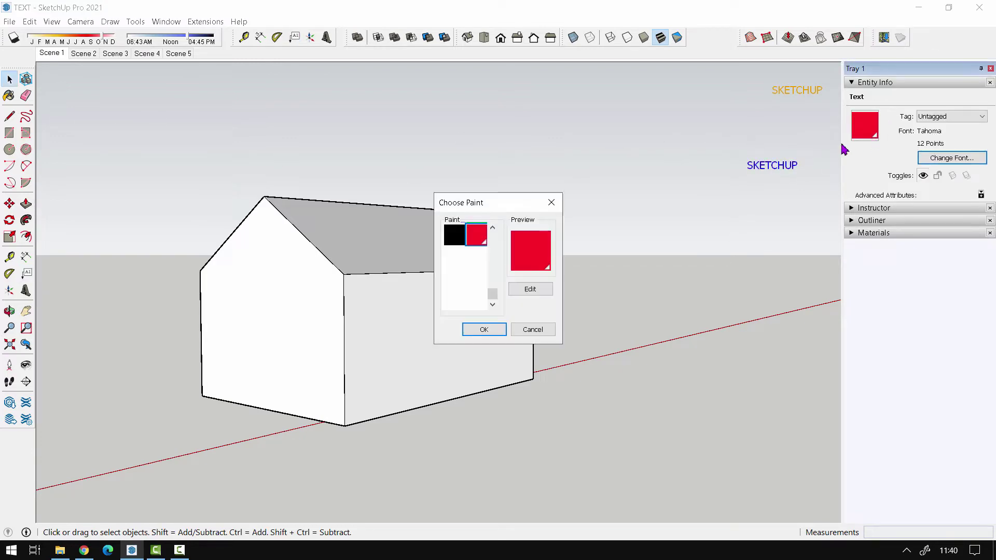
left_click(539, 288)
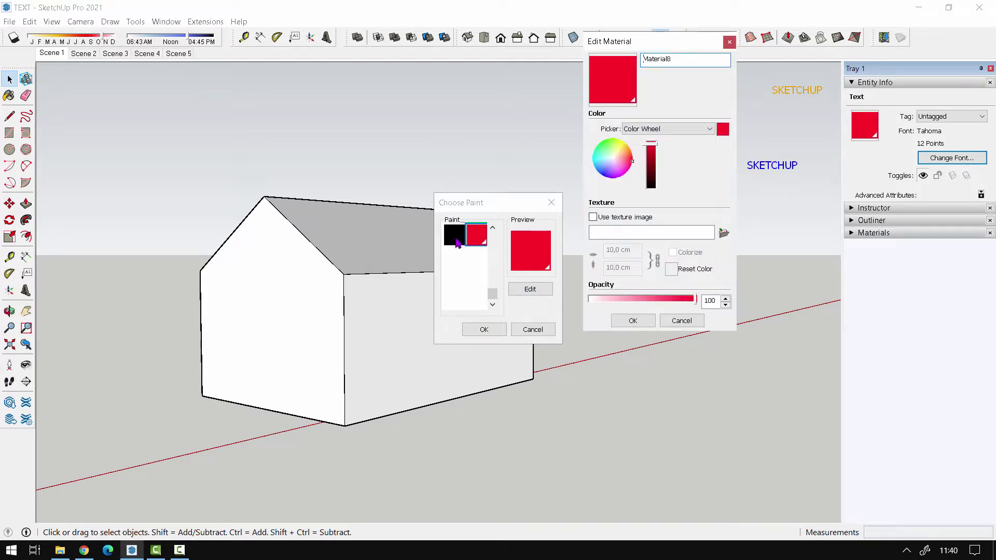
left_click(650, 191)
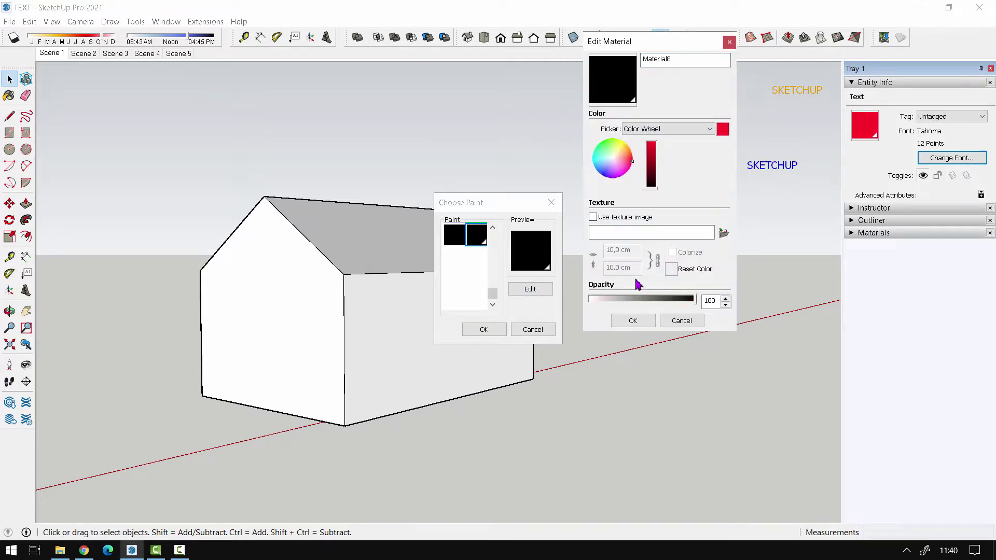
left_click(632, 321)
left_click(484, 330)
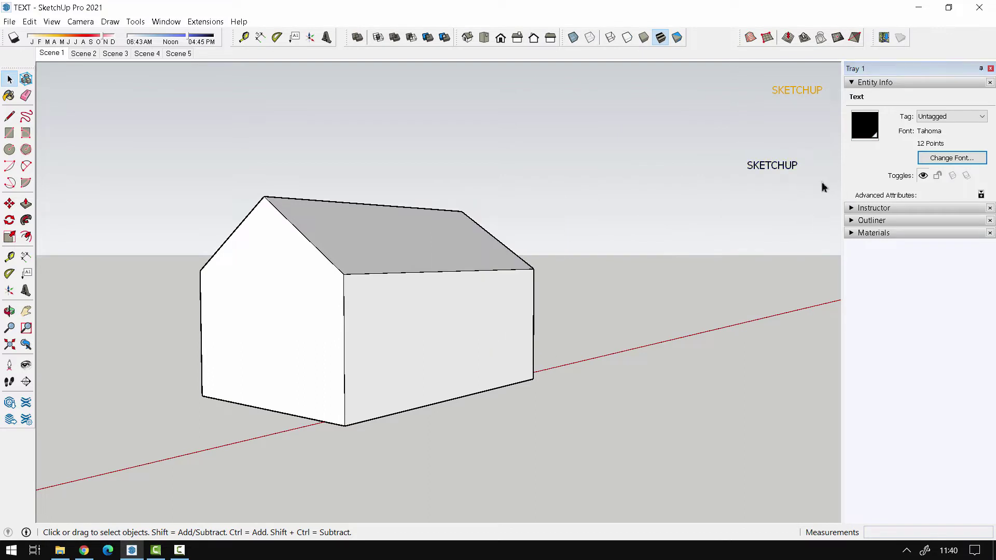
- Reselect the SKETCHUP text and show its Entity Info properties
left_click(800, 165)
scroll(800, 165, "up", 1)
left_click(804, 165)
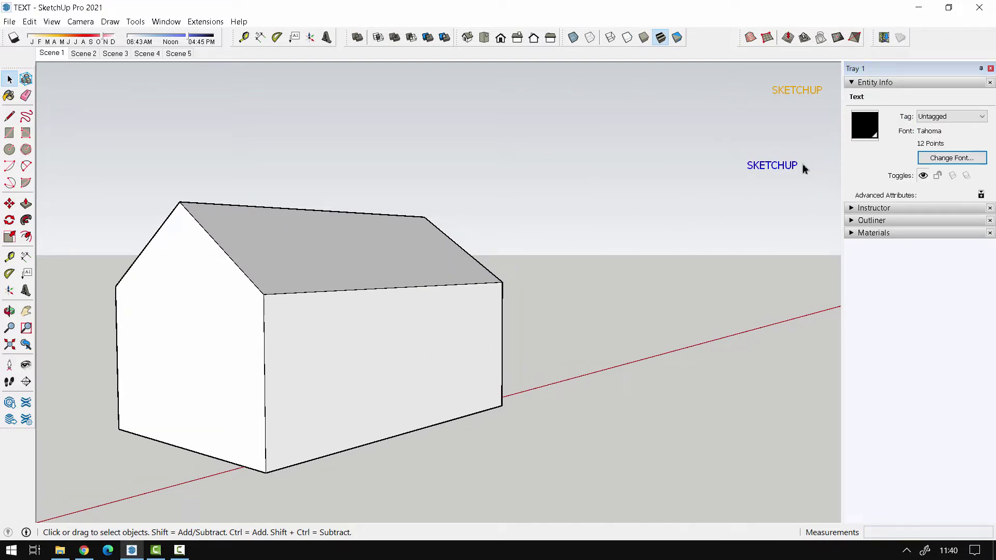
right_click(789, 166)
left_click(814, 173)
right_click(764, 168)
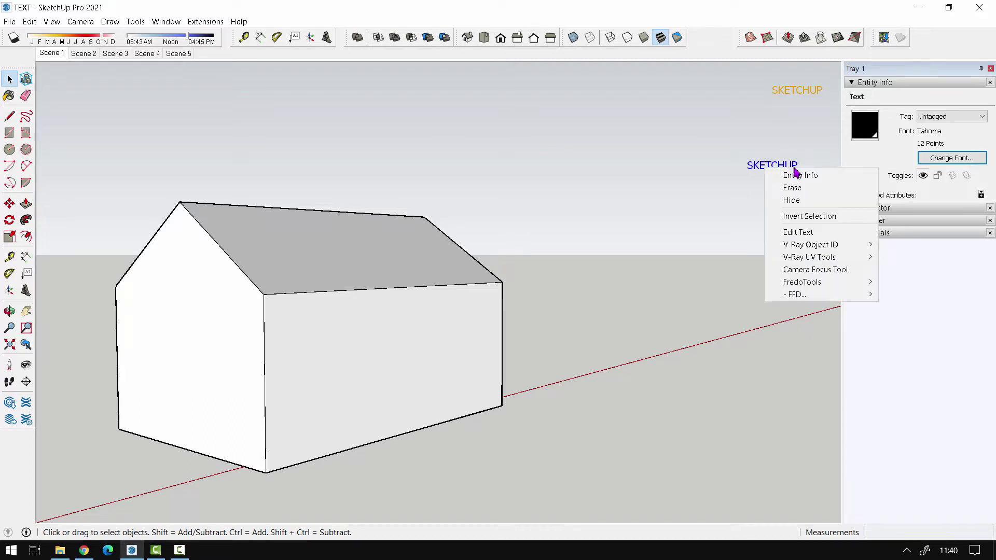
left_click(804, 176)
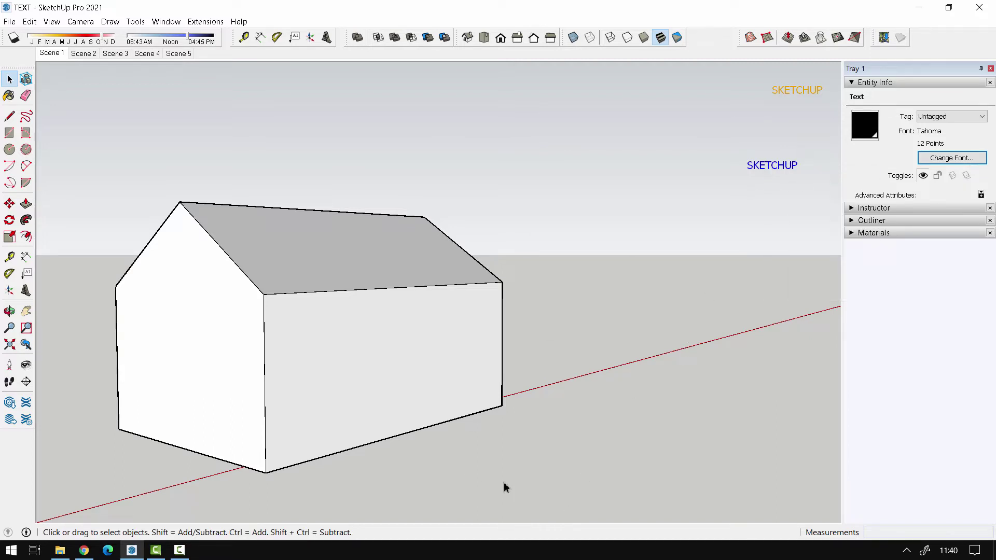
left_click(950, 162)
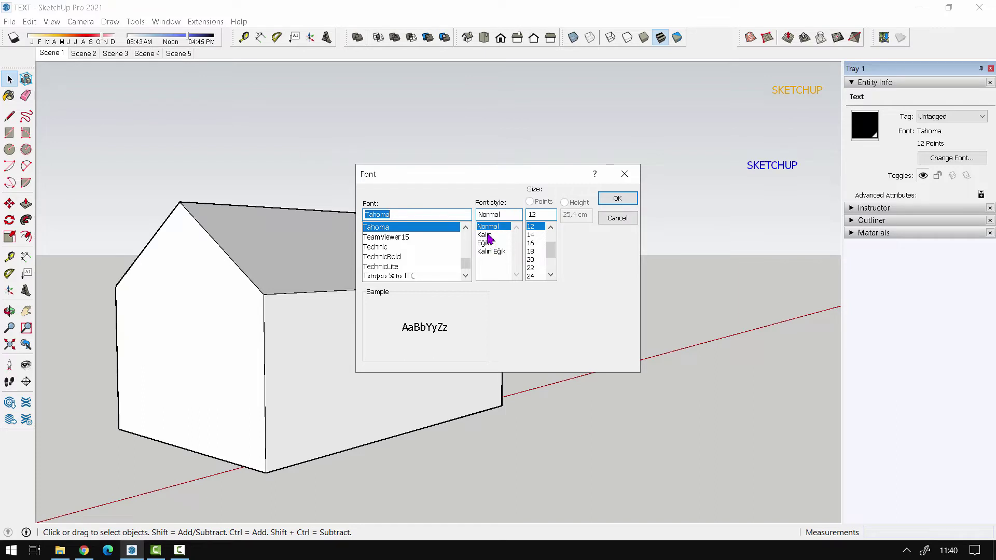
left_click(488, 236)
left_click(491, 251)
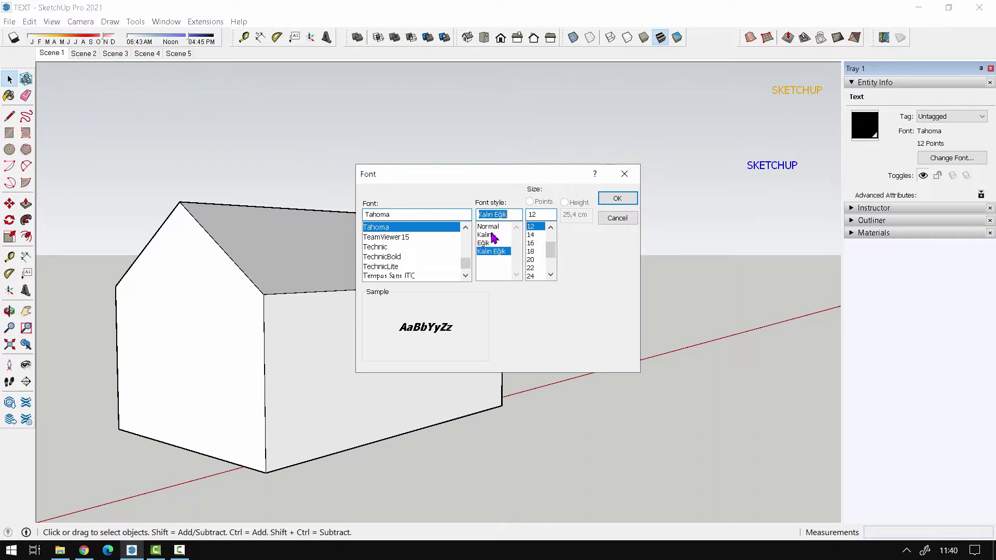
left_click(487, 227)
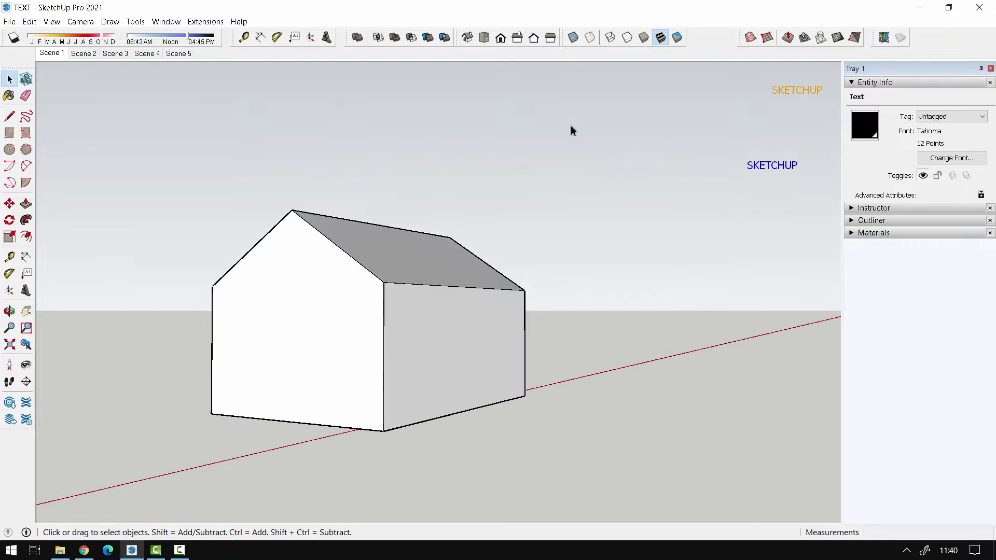
left_click_drag(657, 120, 812, 215)
- Place a 103,36 m² area label directly on the side wall face
left_click(26, 273)
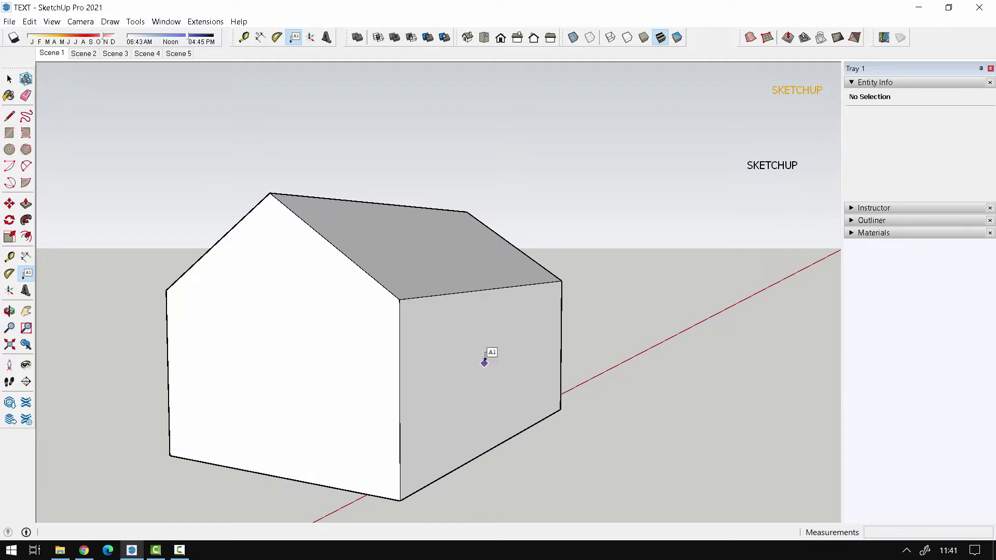
left_click(484, 358)
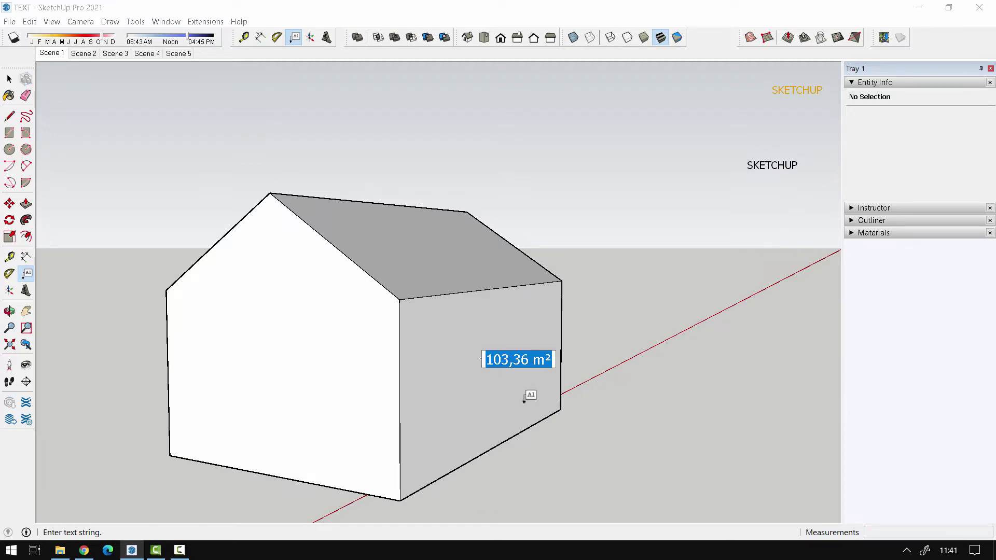
left_click(631, 287)
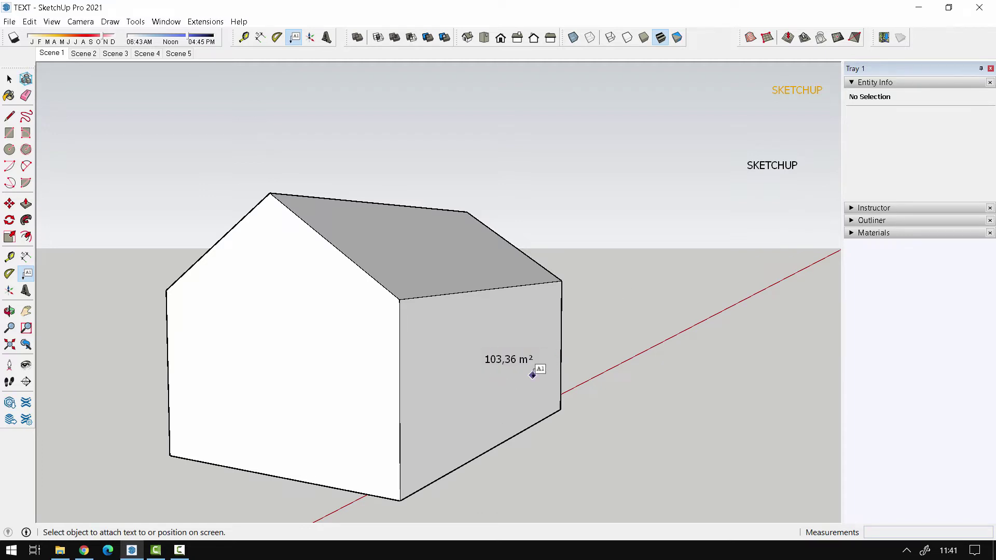
mouse_move(533, 369)
middle_mouse_down()
mouse_move(169, 276)
mouse_move(431, 304)
middle_mouse_up()
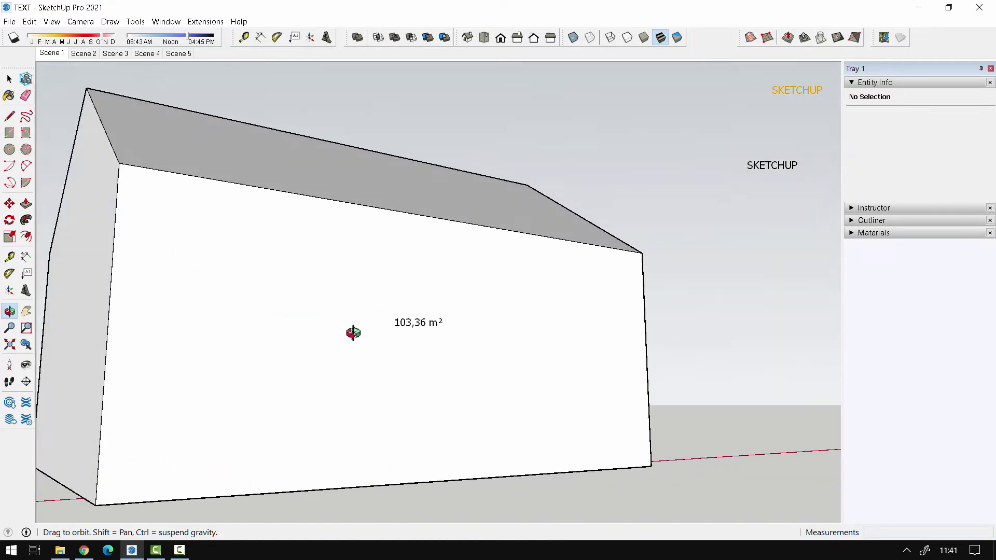
key("space")
double_click(404, 338)
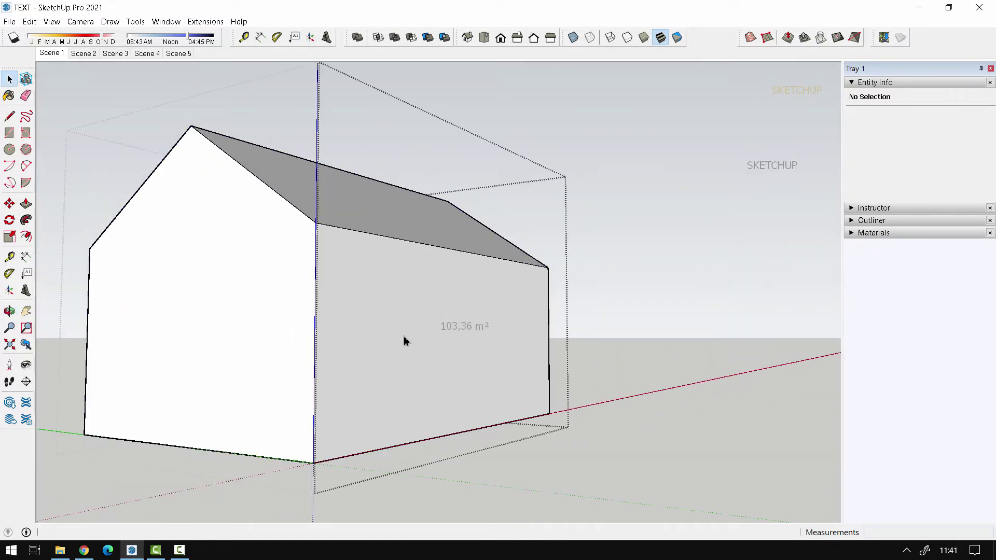
left_click(662, 259)
- Add a leader note from the side wall showing its 103,36 m² area
key("t")
middle_click_drag(454, 362, 454, 305)
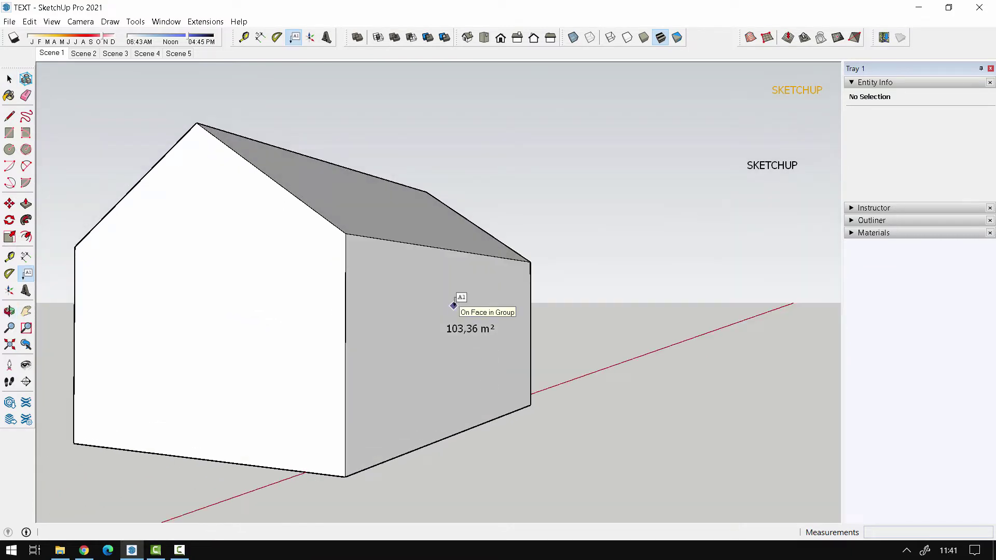
left_click(453, 366)
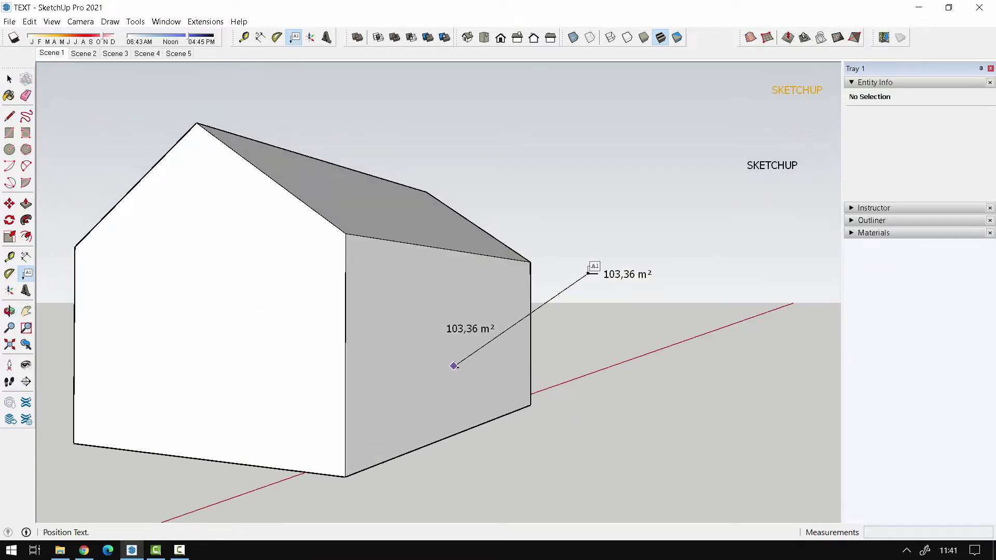
left_click(589, 273)
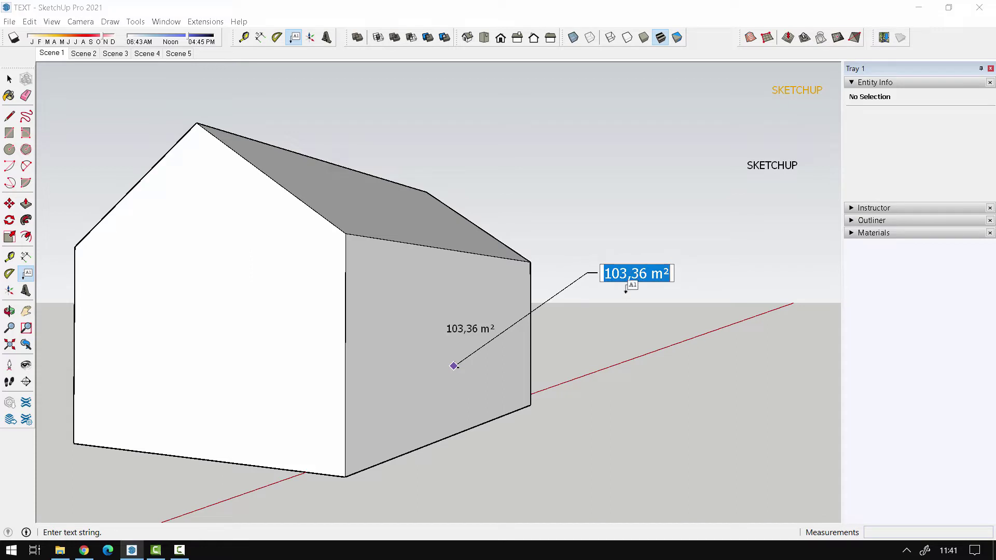
left_click(643, 228)
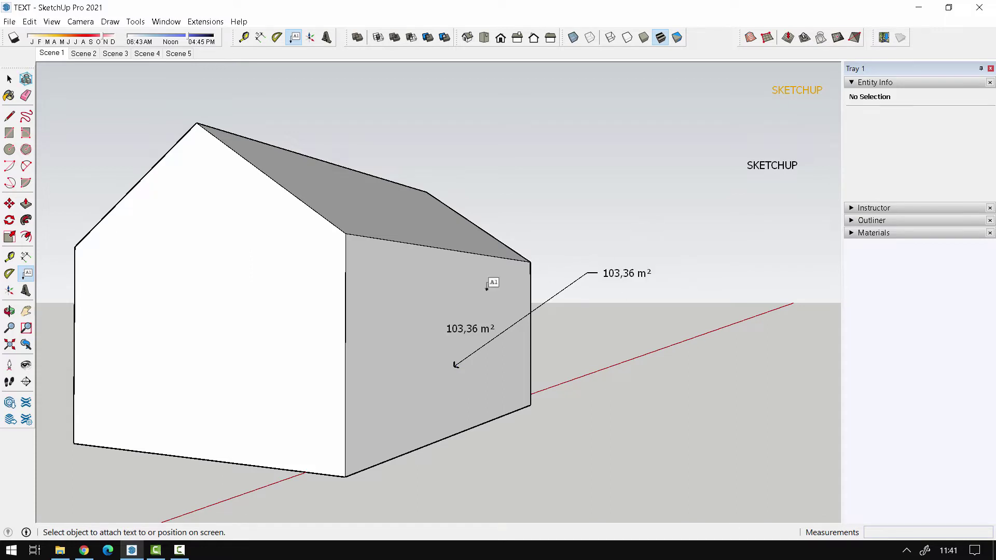
scroll(363, 244, "up", 3)
mouse_move(363, 396)
middle_mouse_down()
mouse_move(350, 444)
mouse_move(403, 360)
mouse_move(396, 337)
middle_mouse_up()
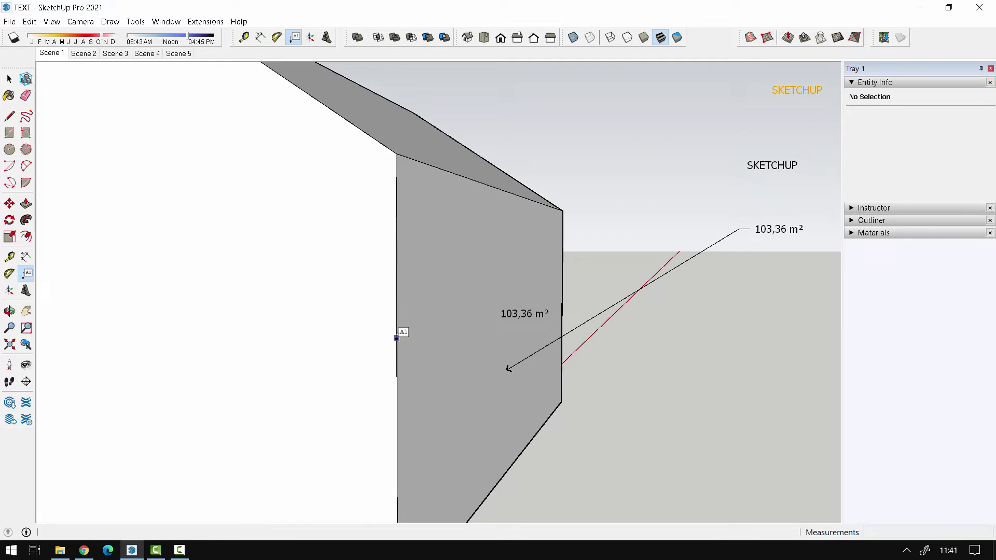
- Label the right wall edge with a 663,4 cm length leader note
double_click(396, 338)
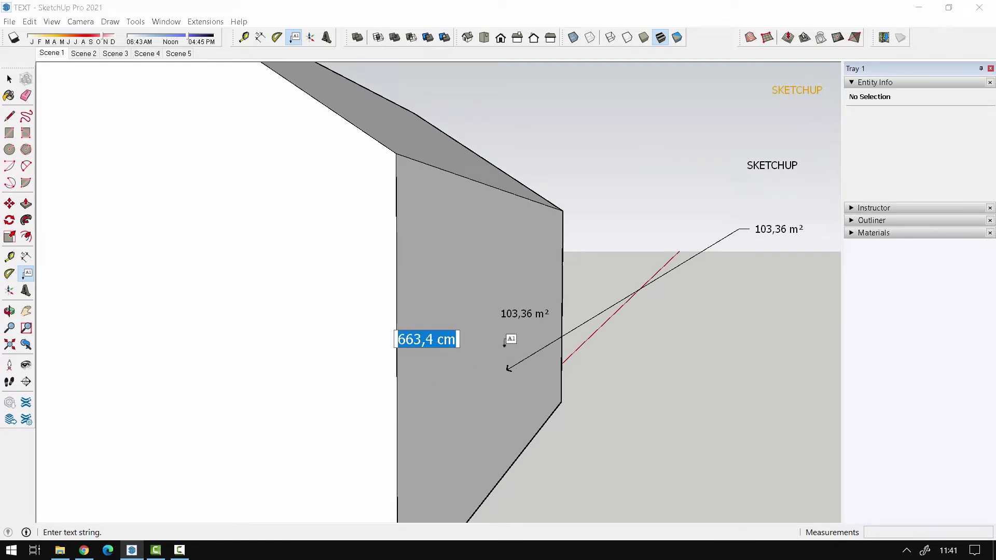
left_click(624, 467)
mouse_move(500, 469)
middle_mouse_down()
mouse_move(295, 478)
mouse_move(321, 388)
middle_mouse_up()
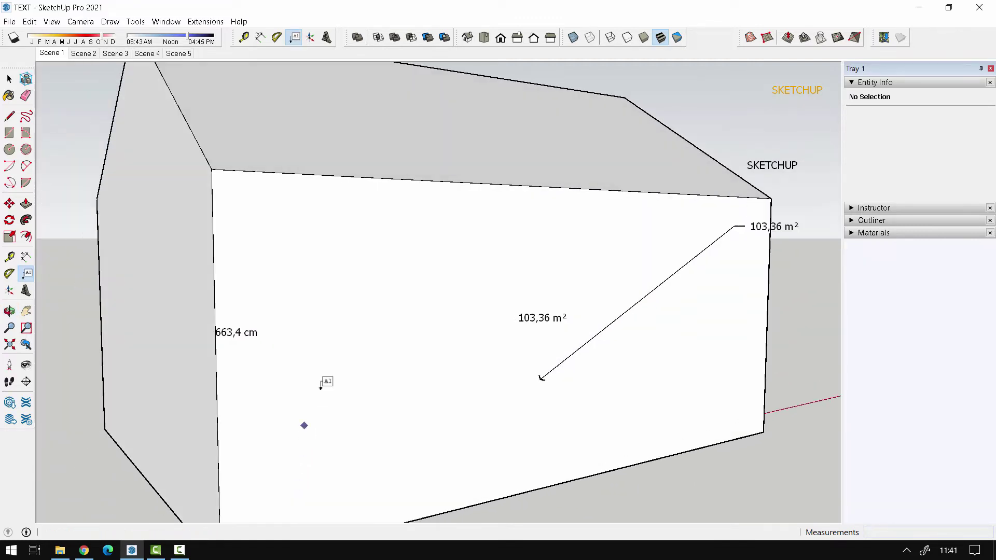
scroll(320, 387, "down", 1)
scroll(691, 333, "up", 1)
left_click(690, 332)
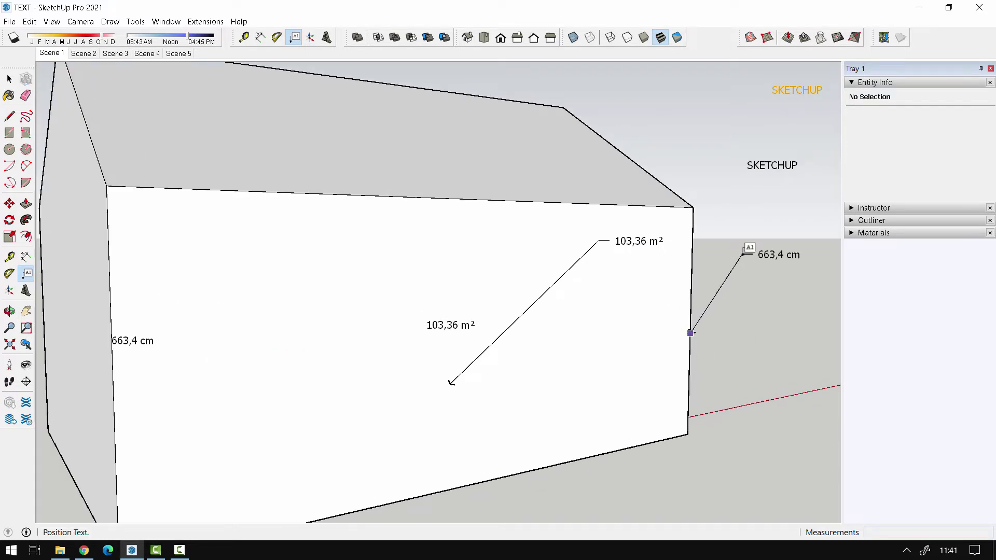
left_click(743, 254)
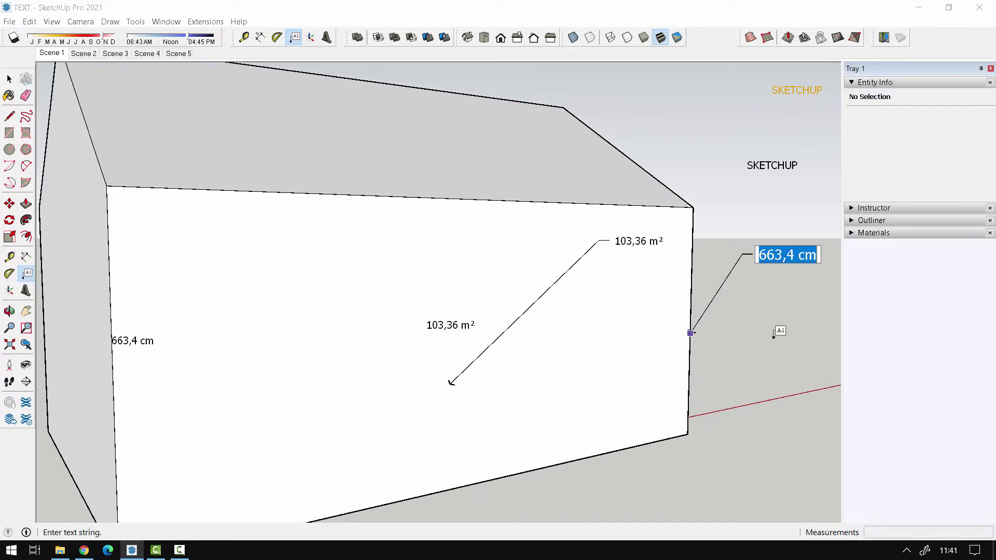
left_click(774, 320)
- Add a coordinate label at the roof ridge endpoint
mouse_move(708, 416)
middle_mouse_down()
mouse_move(429, 400)
mouse_move(759, 403)
middle_mouse_up()
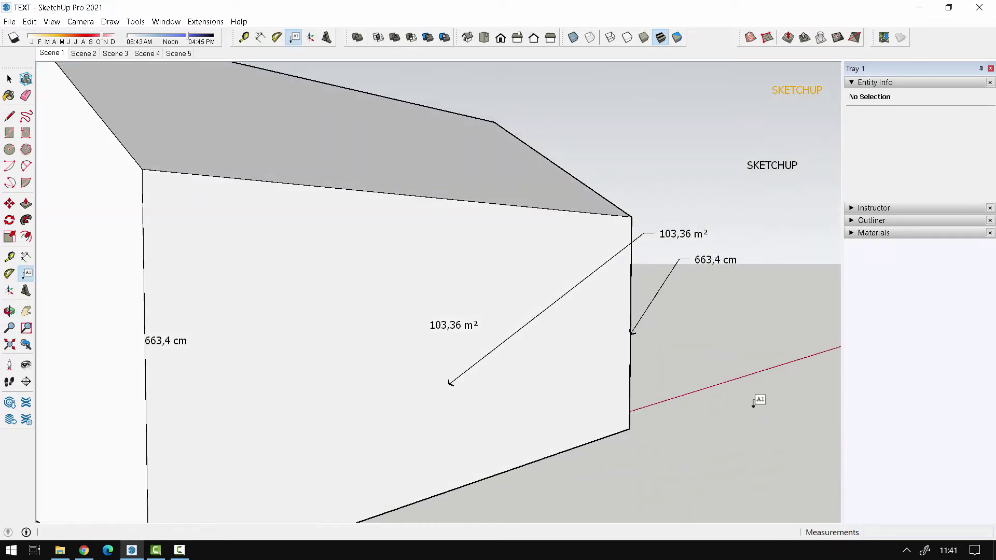
scroll(727, 389, "down", 2)
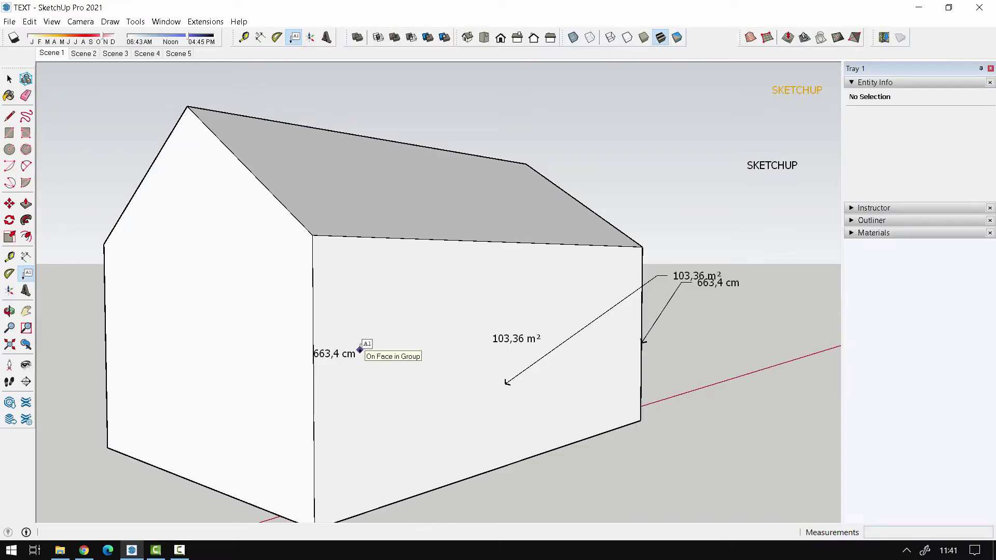
scroll(428, 311, "up", 2)
scroll(488, 218, "up", 3)
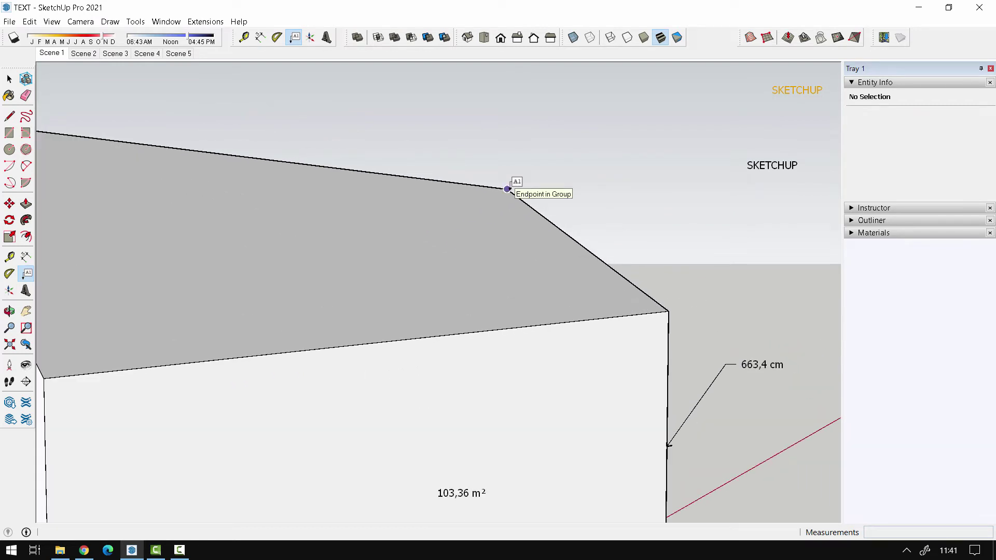
double_click(507, 188)
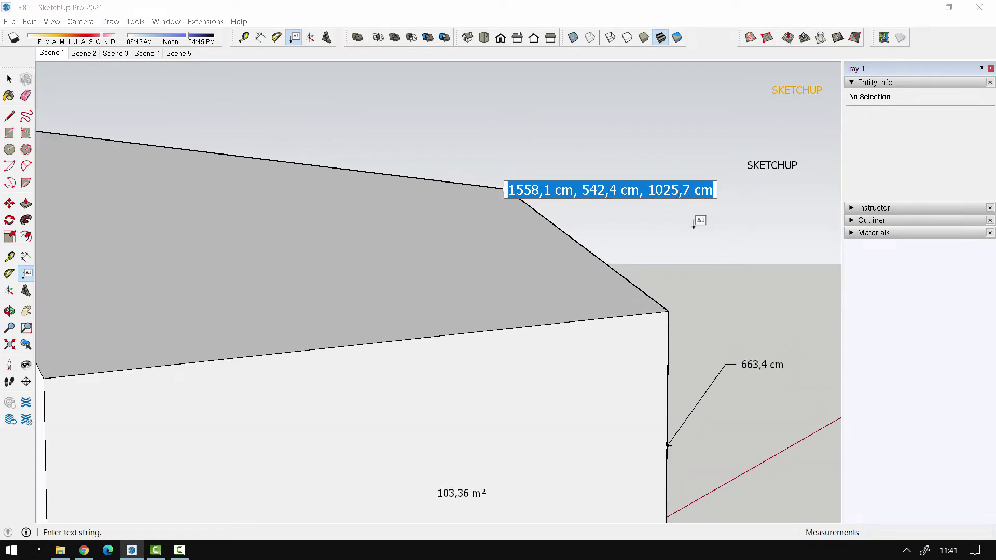
left_click(584, 326)
- Attempt a coordinate leader at the roof peak, then undo and cancel it
scroll(694, 282, "down", 1)
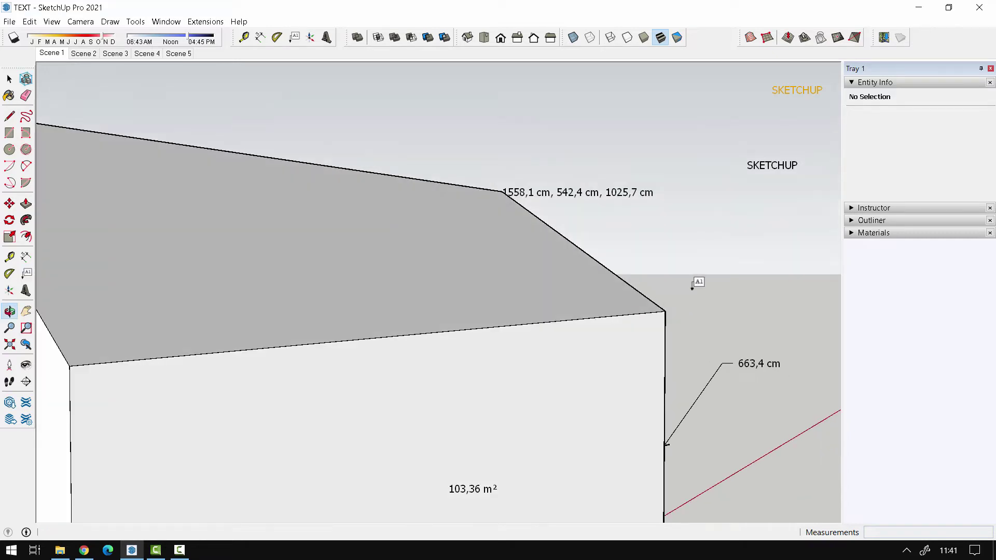
scroll(368, 224, "down", 4)
scroll(362, 228, "up", 2)
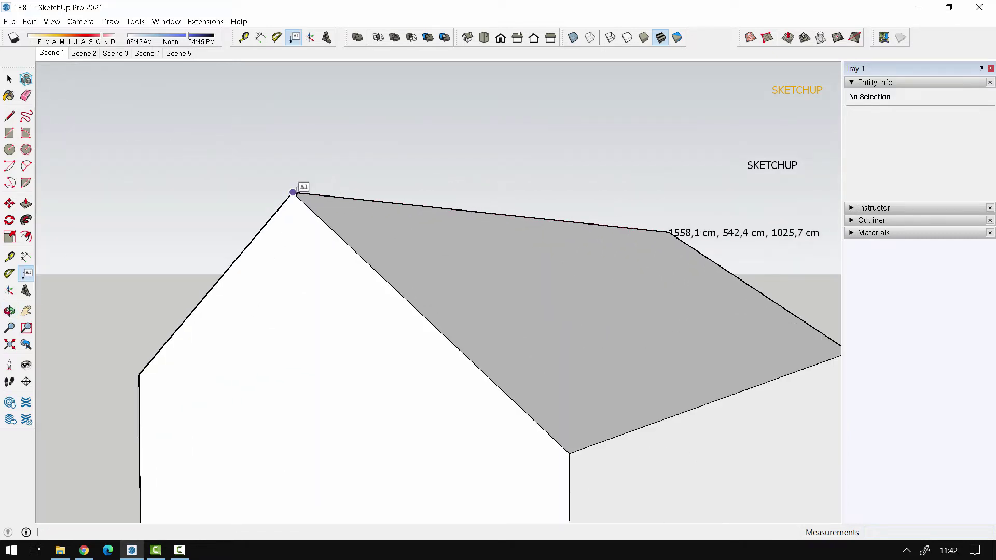
left_click(294, 192)
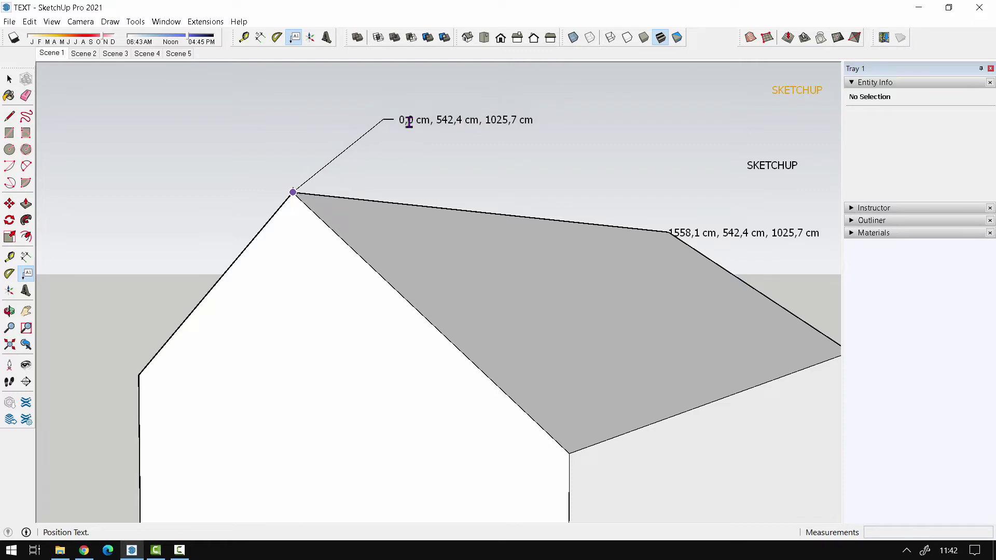
left_click(409, 123)
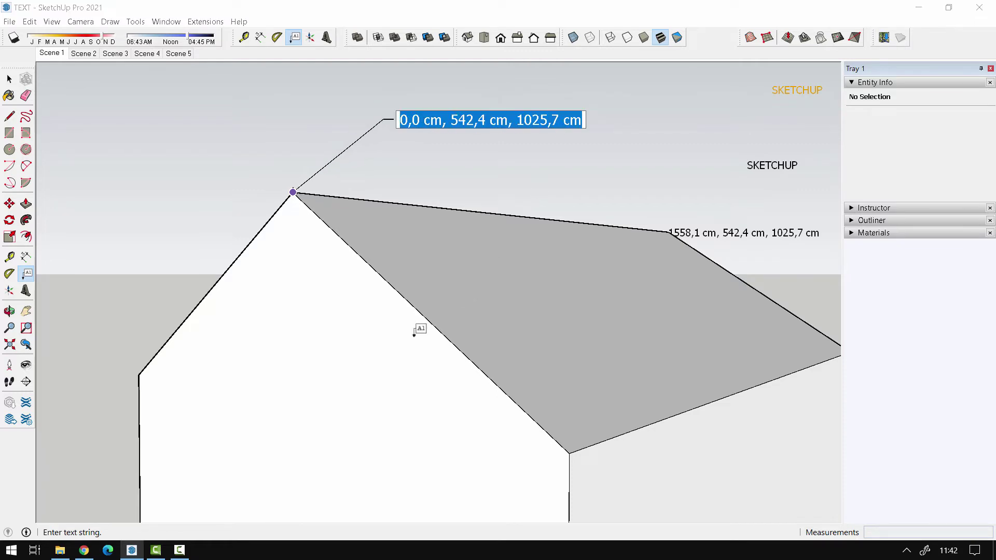
left_click(258, 180)
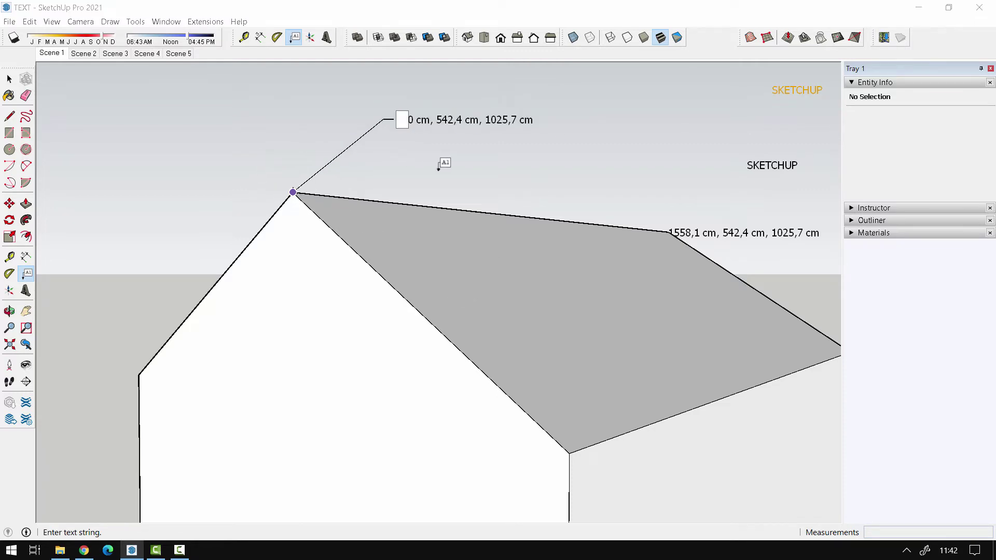
key("ctrl+z")
left_click(294, 192)
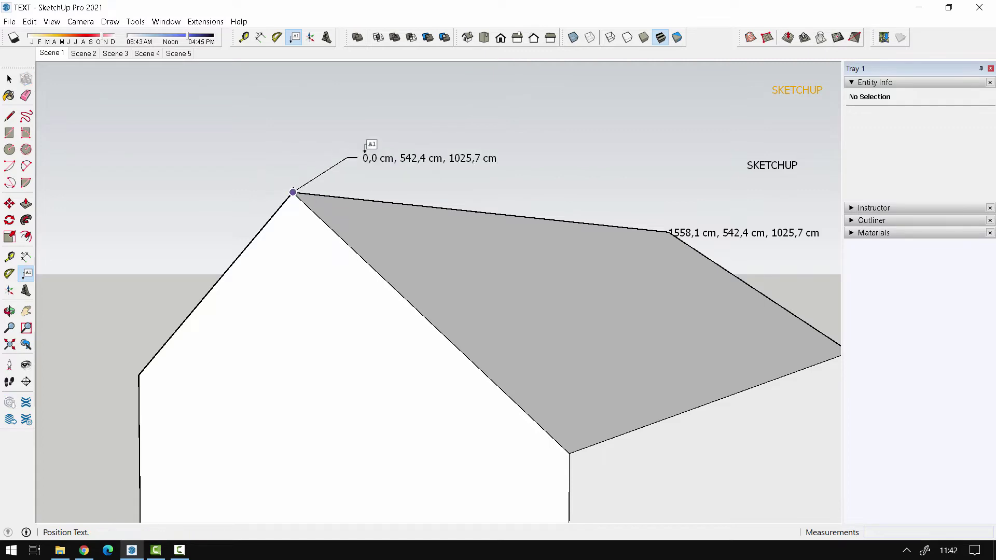
left_click(424, 114)
scroll(354, 187, "down", 2)
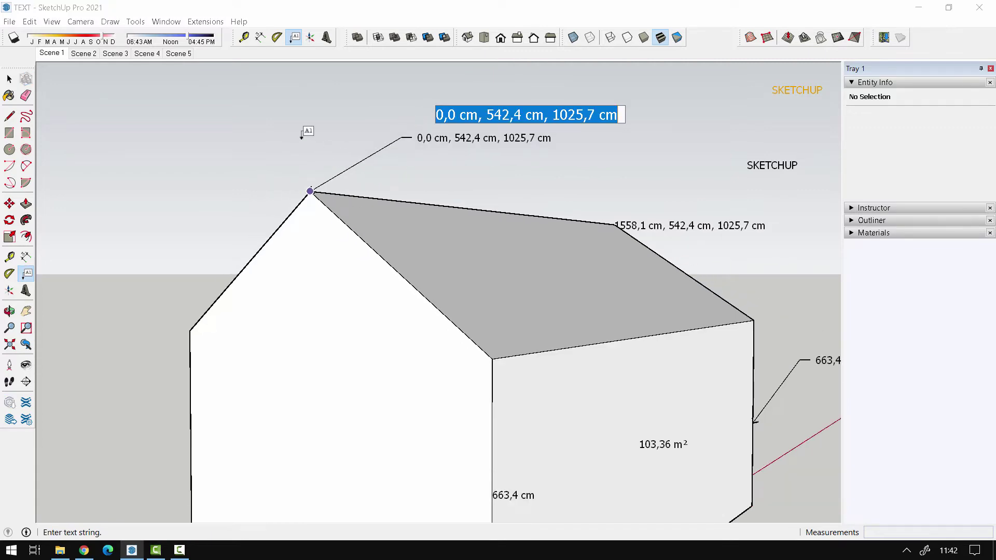
key("Escape")
scroll(339, 215, "down", 3)
- Add an eave corner leader reading 0,0 cm, 0,0 cm, 663,4 cm above the roof
left_click(425, 297)
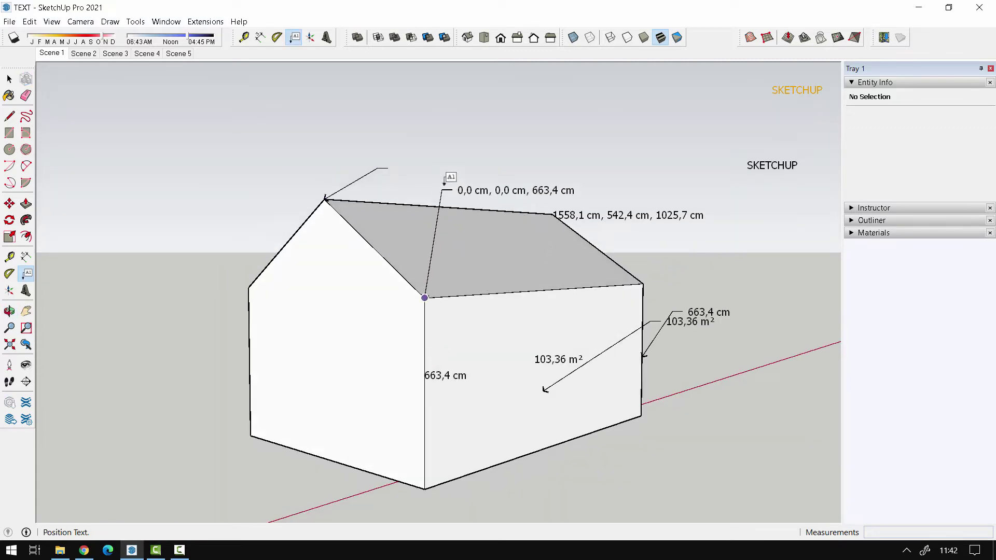
left_click(448, 166)
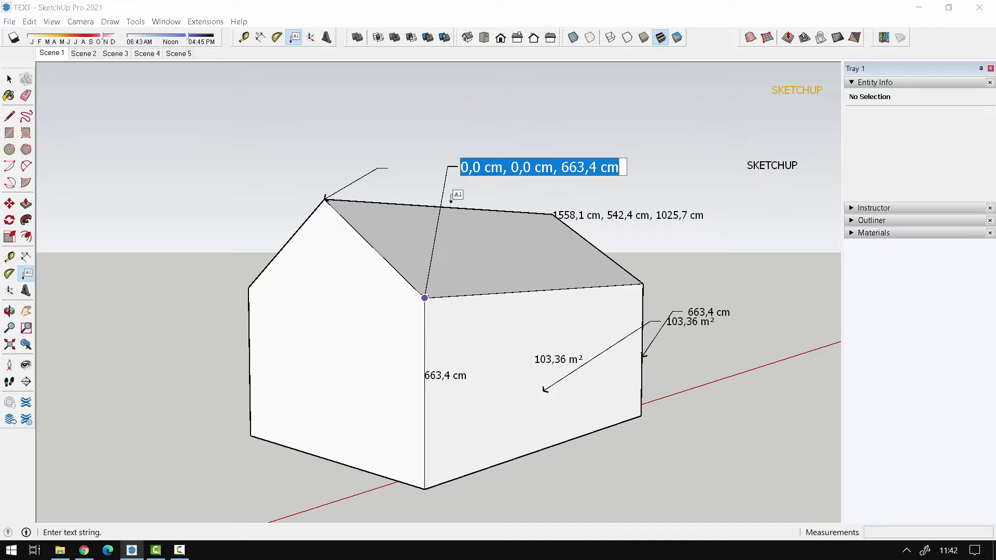
left_click(504, 441)
scroll(504, 441, "up", 1)
- Add a 103,36 m² area leader on the front wall and cancel an extra edge label
left_click(532, 403)
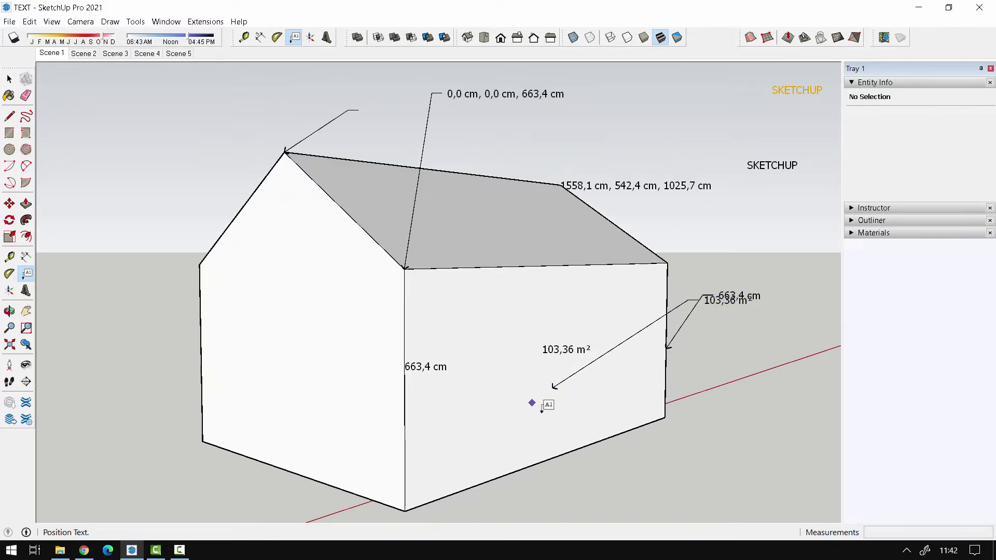
left_click(683, 470)
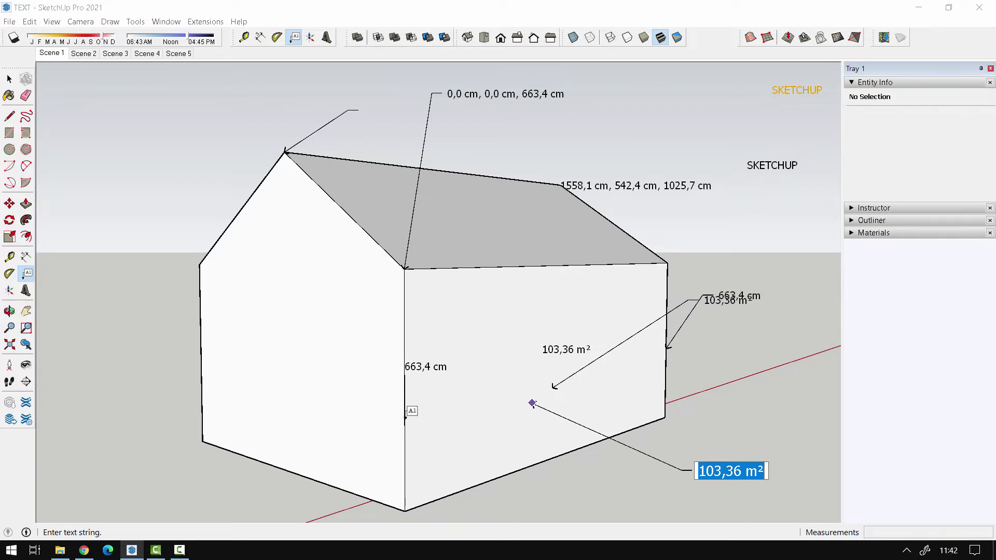
left_click(451, 458)
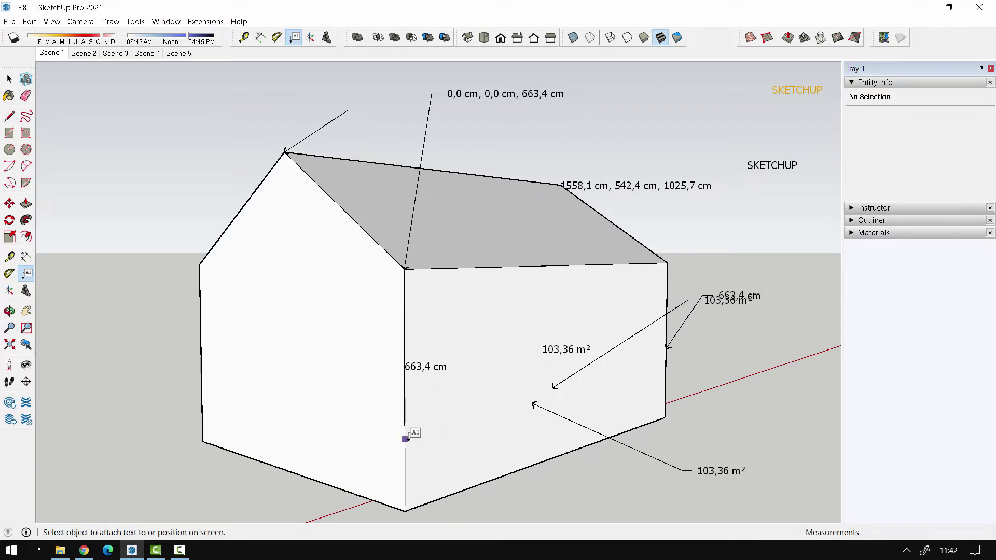
left_click(405, 439)
left_click(198, 335)
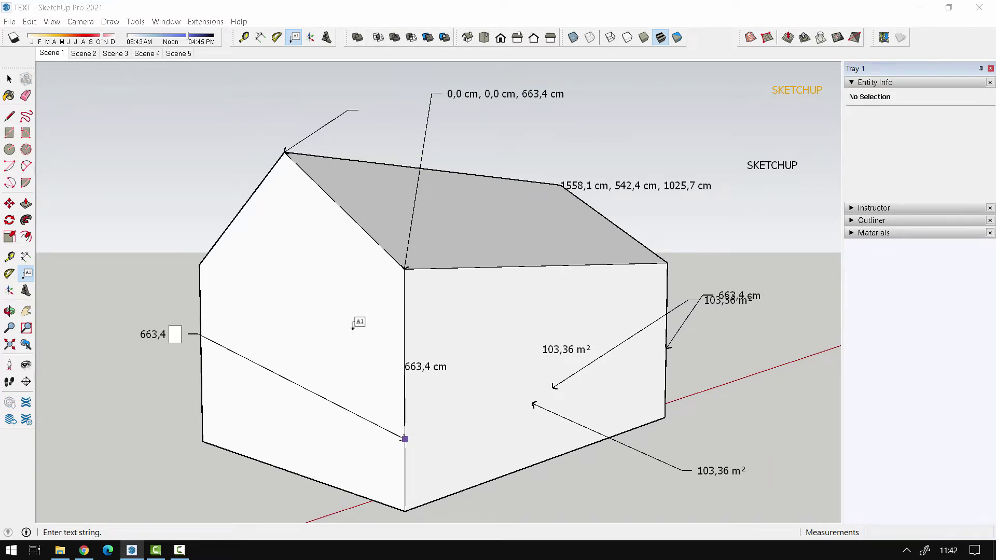
key("Escape")
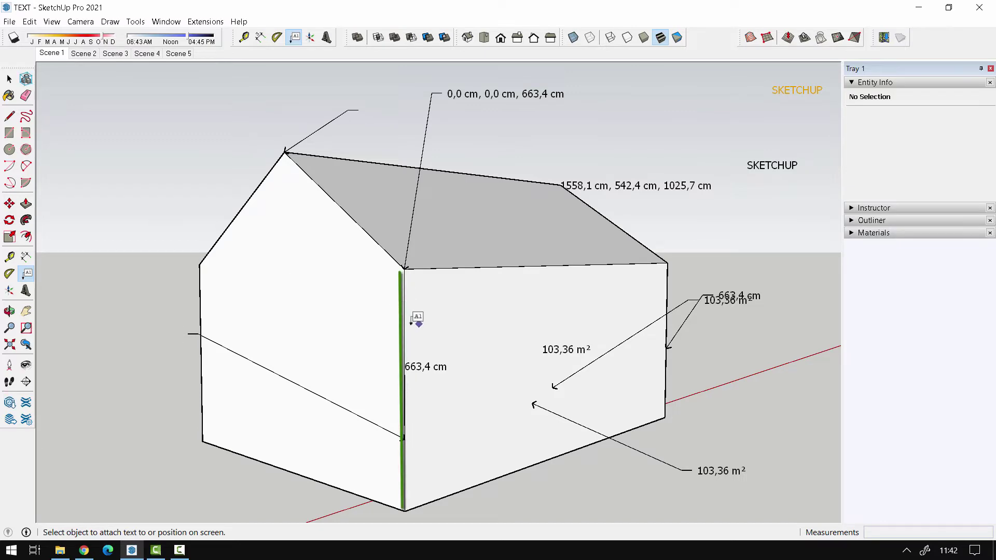
key("space")
- Rewrite the '0,0 cm, 0,0 cm, 663,4 cm' eave corner leader text as DERS TEXT
left_click(400, 374)
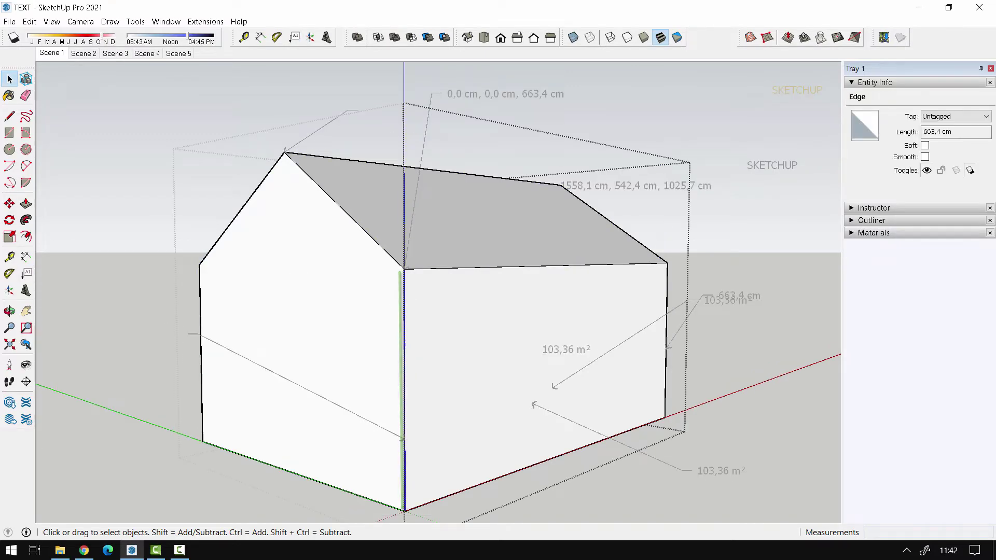
middle_click_drag(400, 374, 425, 339)
left_click(516, 138)
scroll(519, 140, "up", 2)
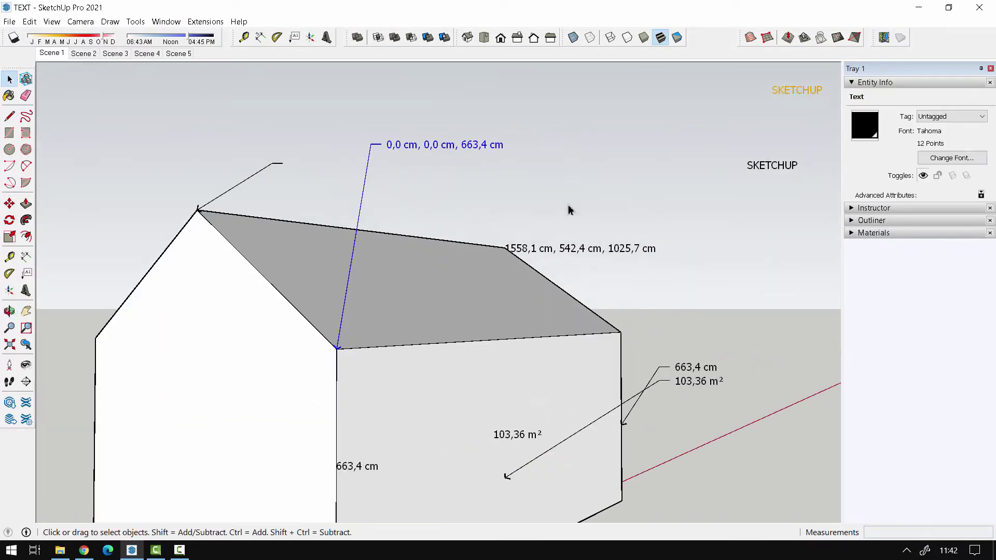
middle_click_drag(567, 207, 524, 192)
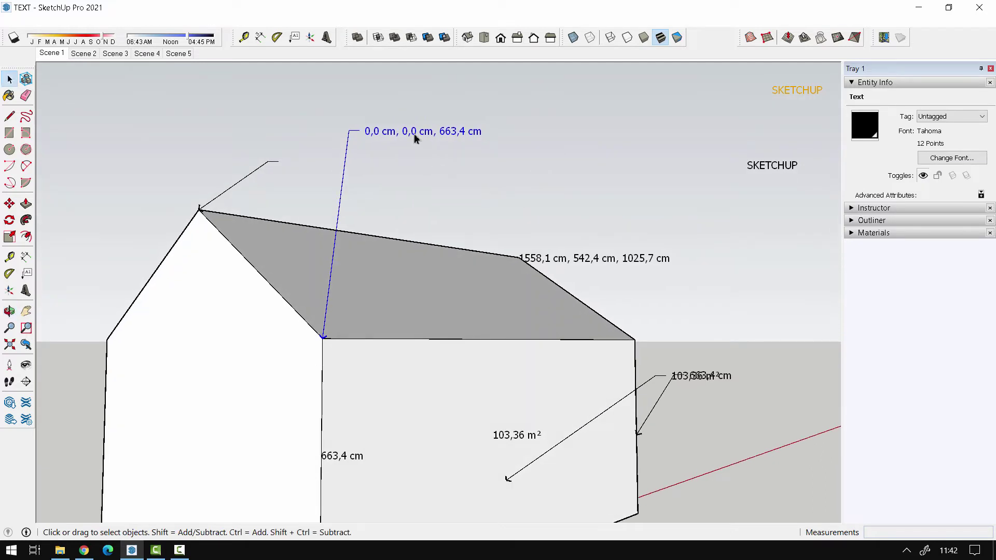
double_click(415, 138)
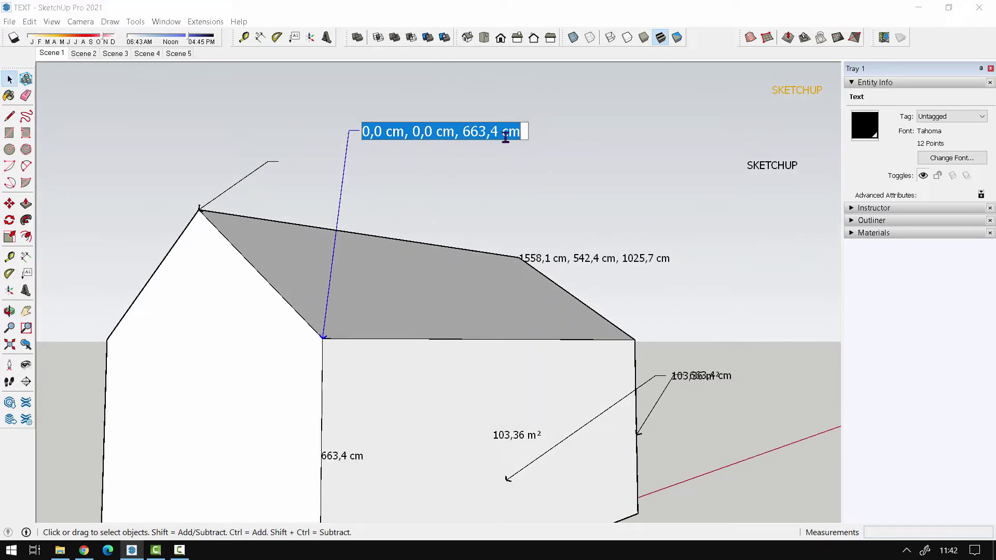
type("DERS TEXT")
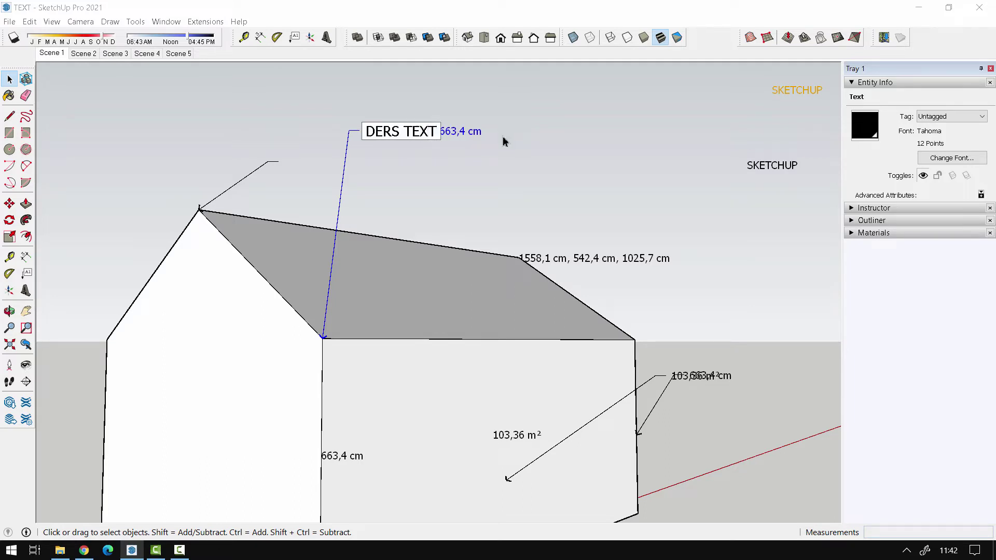
left_click(538, 163)
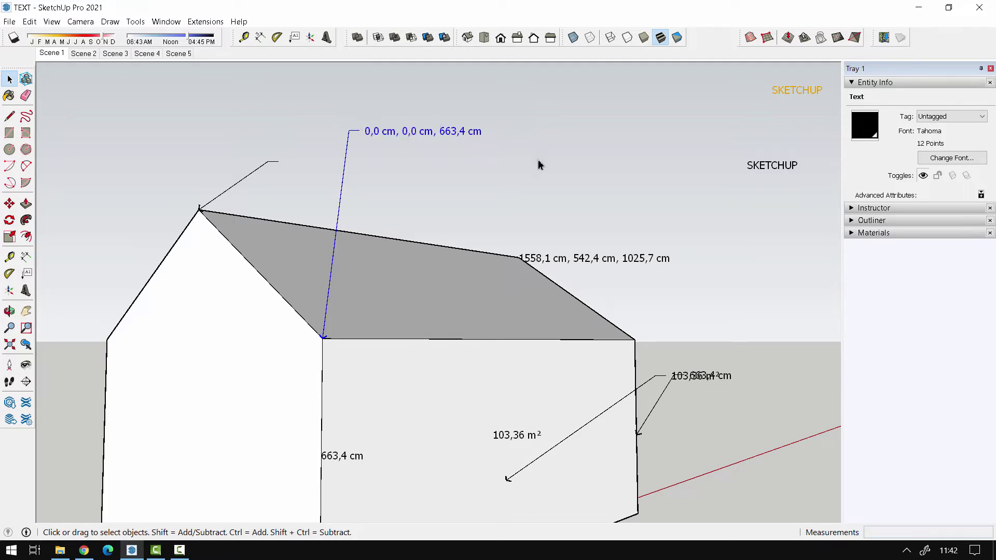
middle_click_drag(531, 167, 368, 261)
scroll(367, 260, "up", 2)
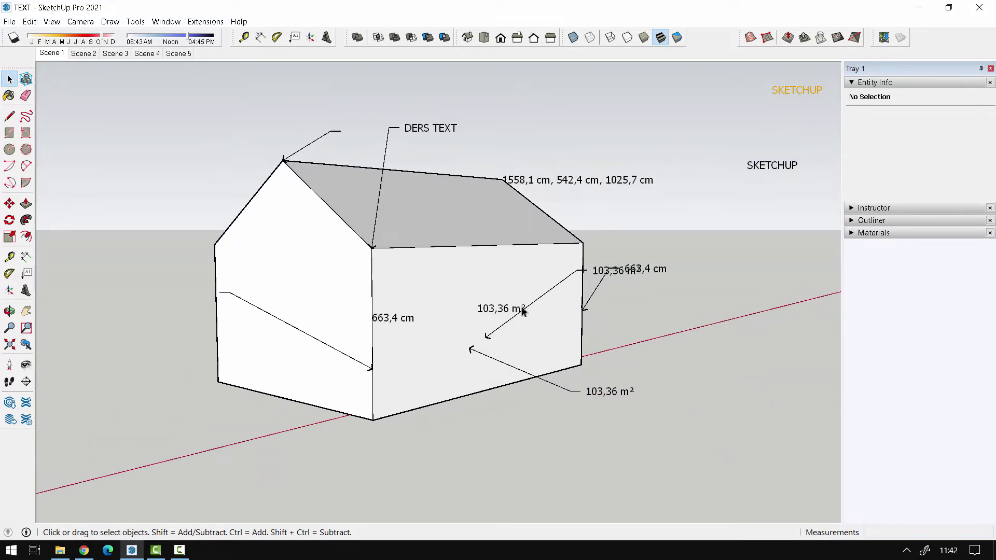
middle_click_drag(523, 312, 507, 258)
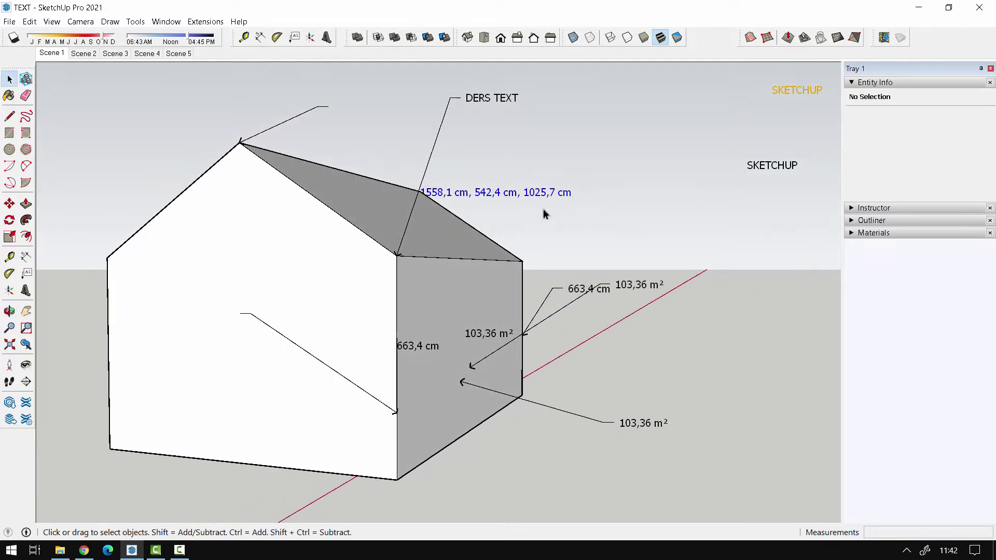
- Set the selected annotation texts and leader lines to strong red in Entity Info
left_click(535, 95)
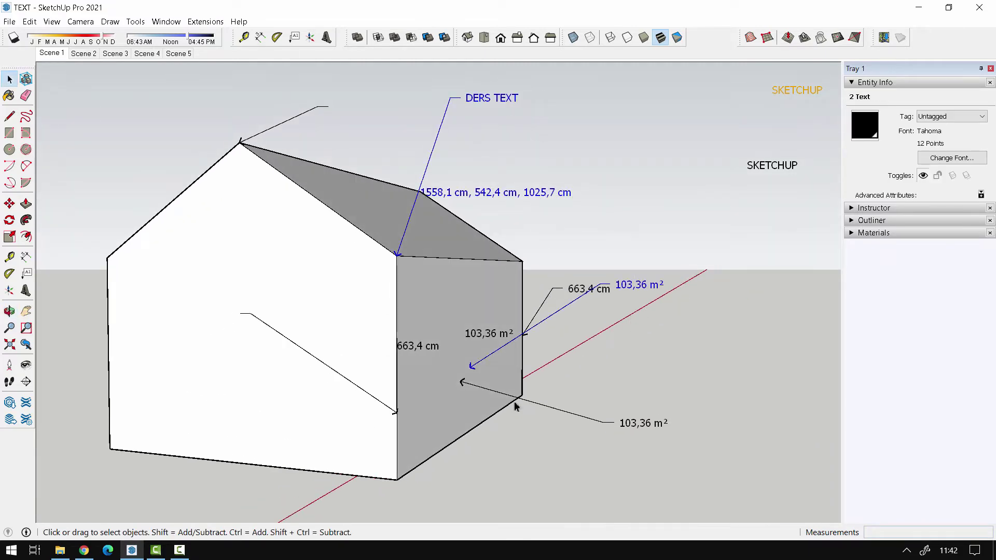
mouse_move(516, 406)
middle_mouse_down()
mouse_move(373, 349)
mouse_move(396, 423)
middle_mouse_up()
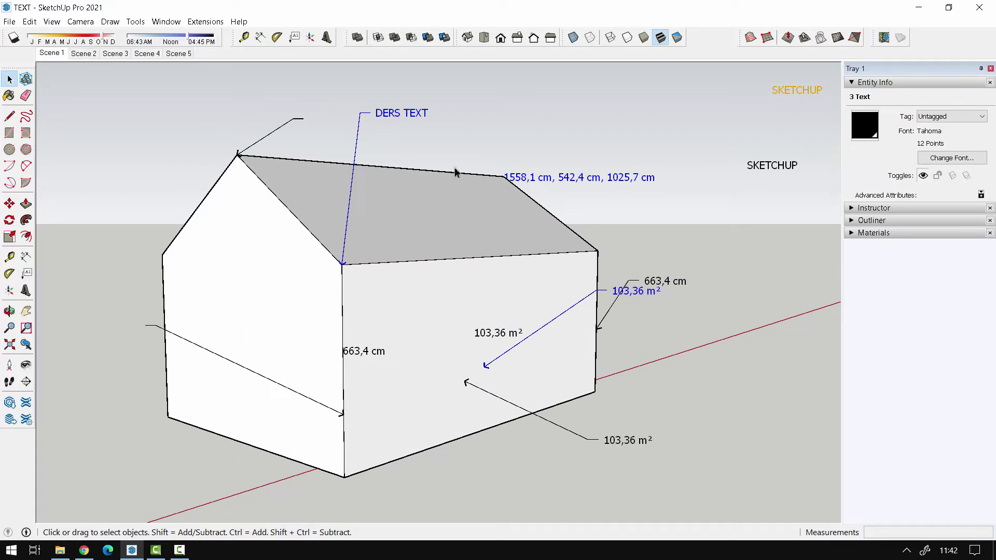
right_click(397, 118)
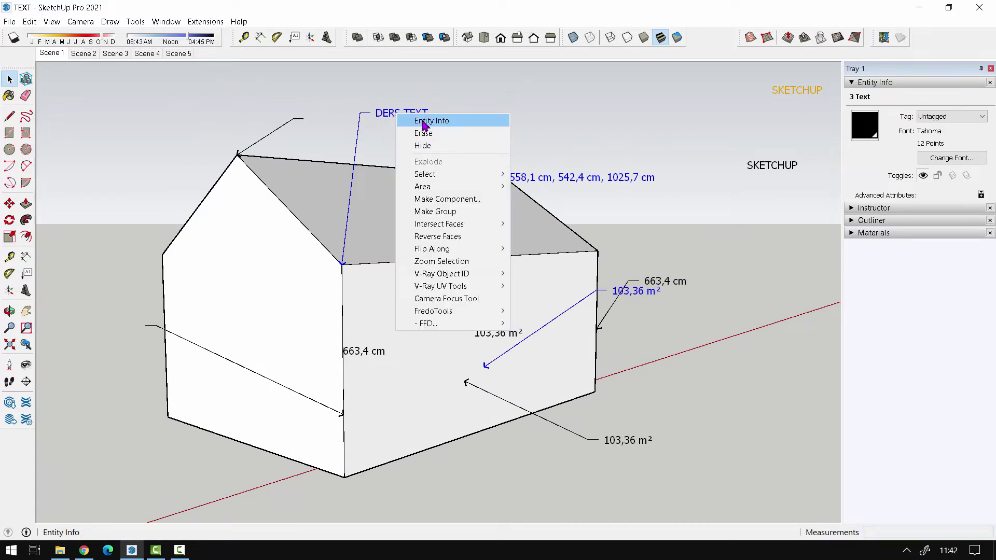
left_click(422, 121)
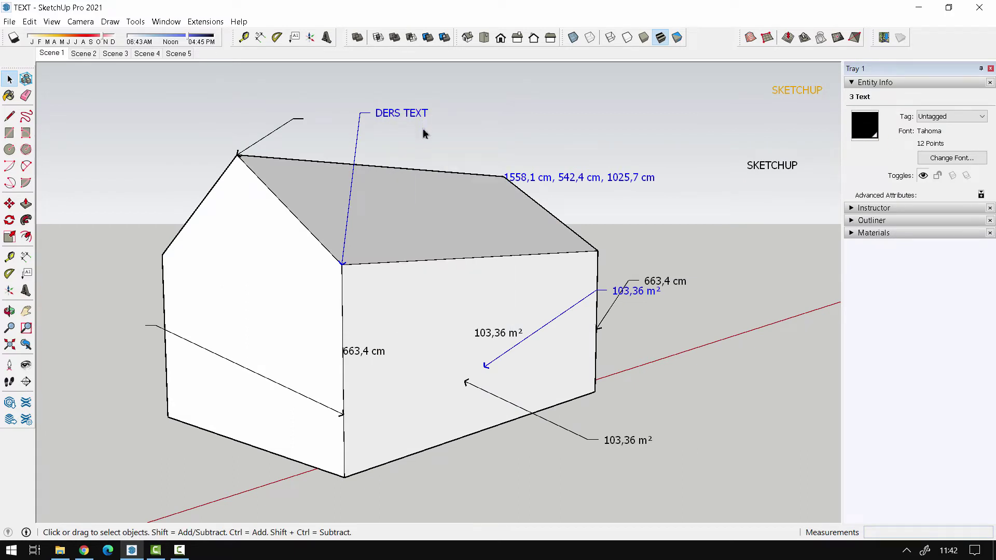
left_click(869, 130)
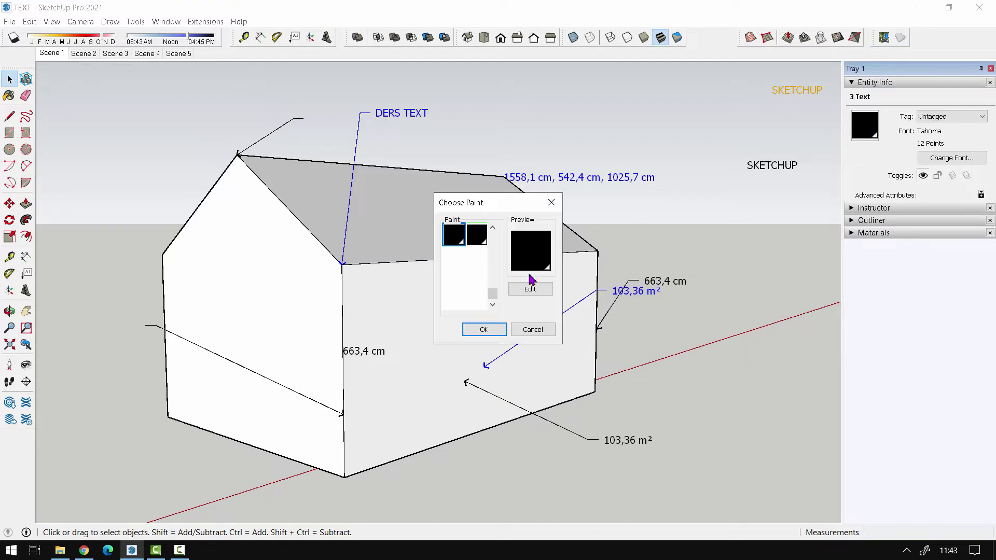
left_click(528, 292)
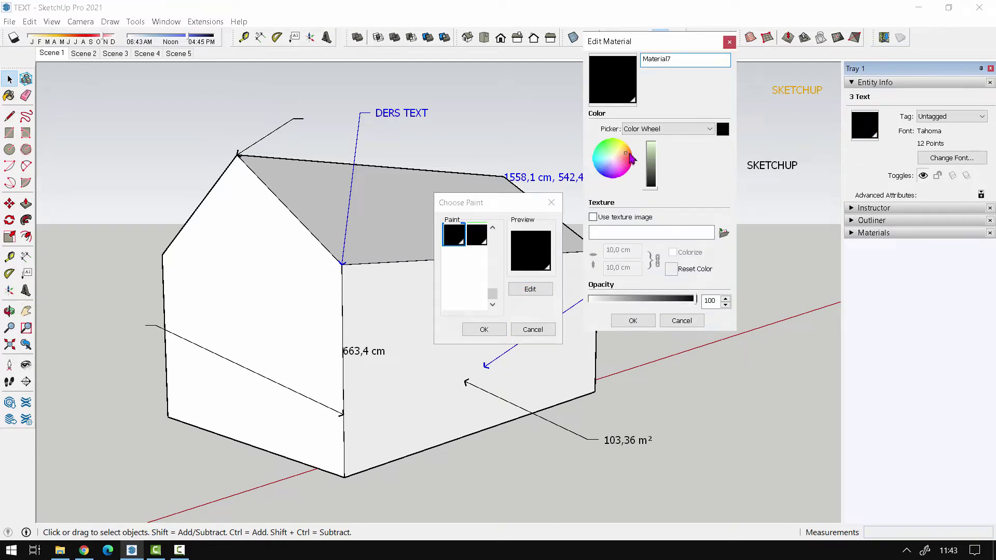
left_click(631, 158)
left_click_drag(651, 176, 651, 143)
left_click(633, 320)
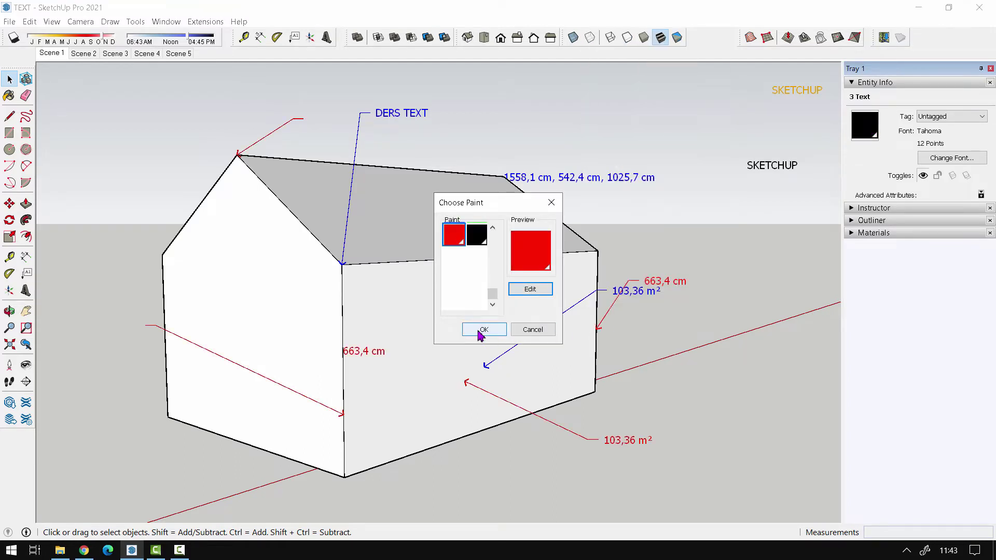
left_click(478, 331)
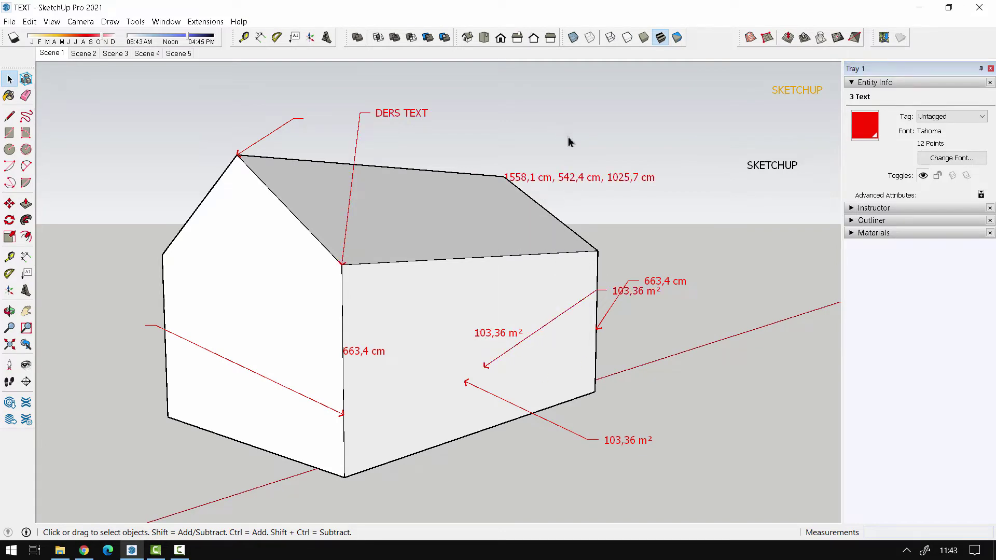
- Orbit around the house, selecting the coordinate, 103,36 m² and DERS TEXT labels
mouse_move(590, 294)
middle_mouse_down()
mouse_move(616, 483)
mouse_move(667, 327)
mouse_move(578, 375)
mouse_move(478, 496)
mouse_move(414, 276)
mouse_move(518, 258)
mouse_move(529, 415)
middle_mouse_up()
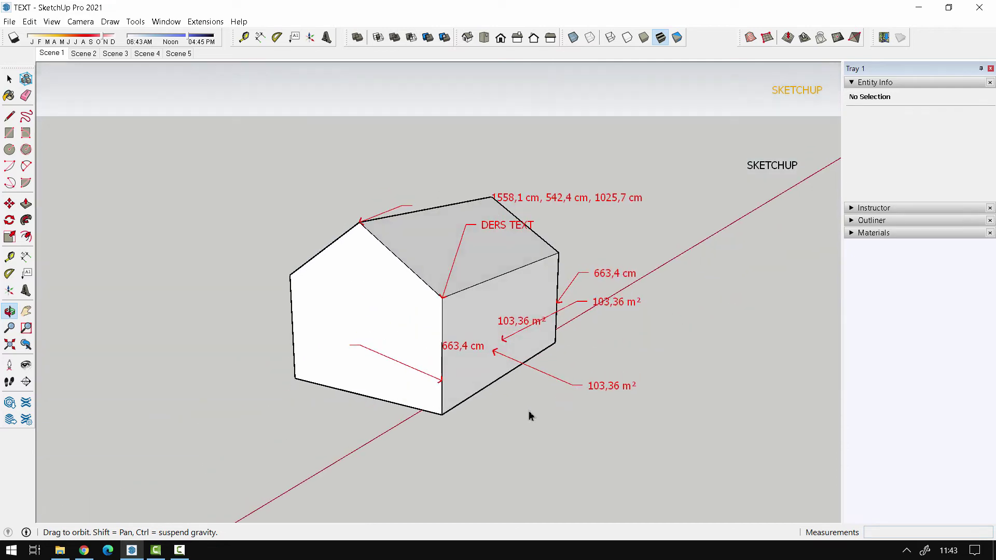
mouse_move(387, 342)
middle_mouse_down()
mouse_move(433, 424)
mouse_move(310, 289)
mouse_move(405, 339)
middle_mouse_up()
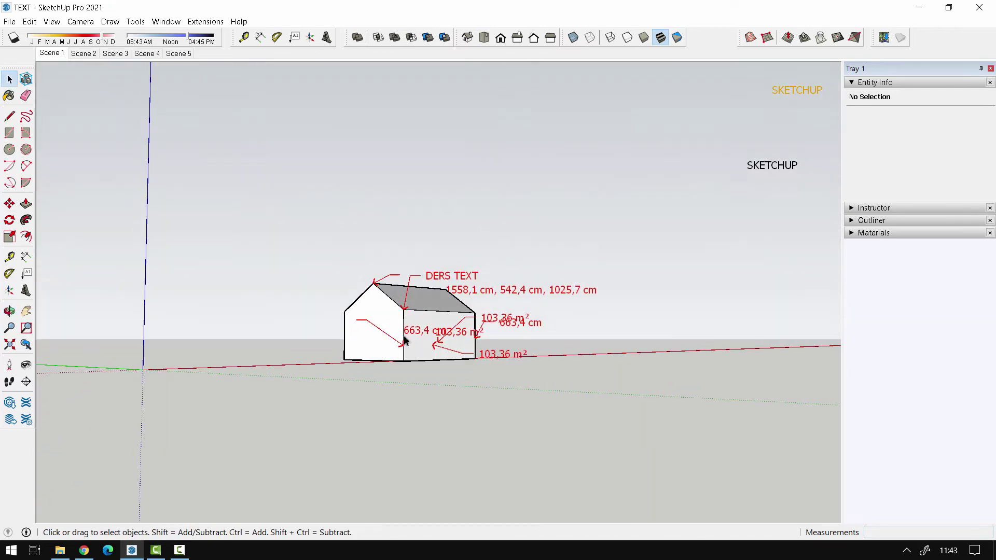
scroll(425, 350, "up", 3)
mouse_move(456, 362)
middle_mouse_down()
mouse_move(515, 351)
mouse_move(560, 304)
mouse_move(442, 408)
mouse_move(529, 297)
middle_mouse_up()
left_click(584, 229)
scroll(605, 291, "down", 2)
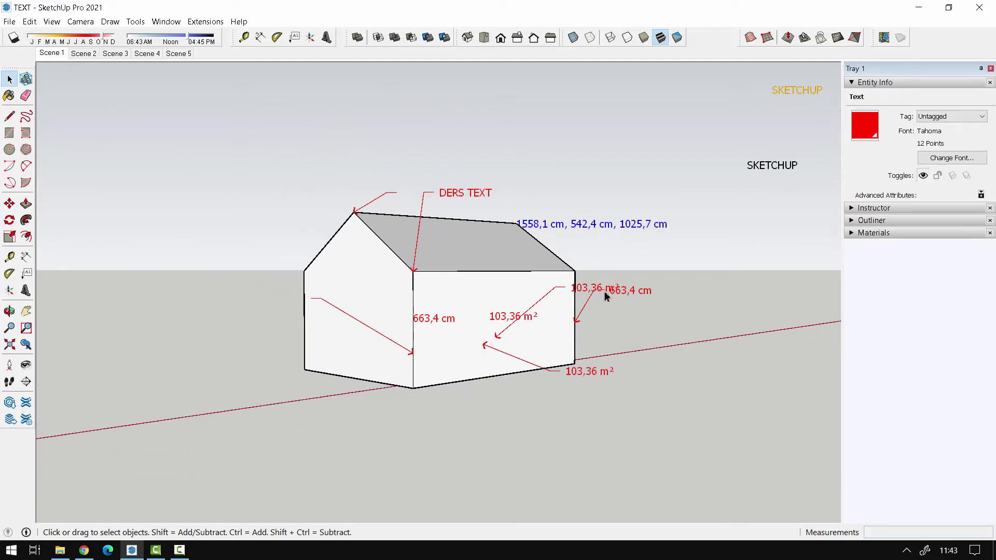
left_click(605, 290)
left_click(459, 193)
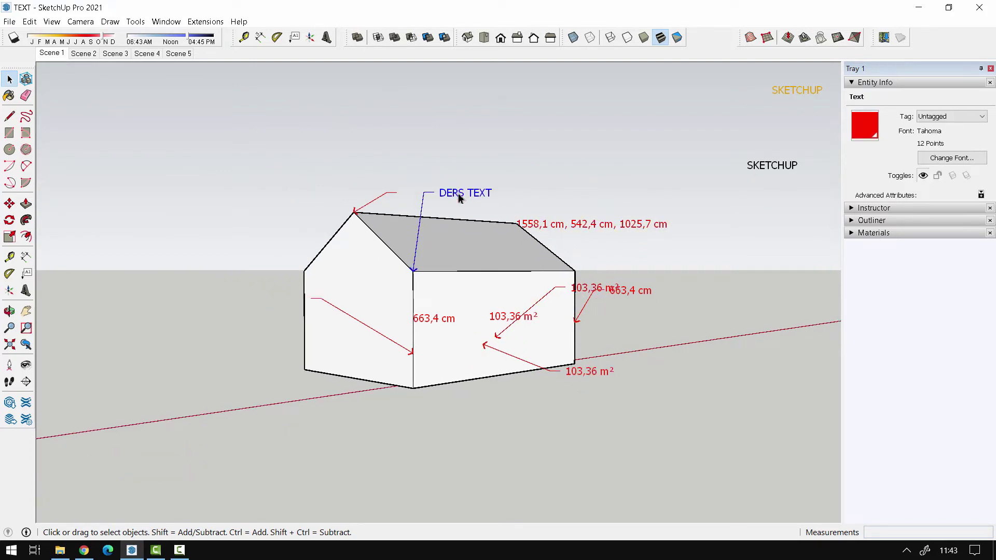
middle_click_drag(459, 192, 525, 195)
- Make the 1558,1 cm, 542,4 cm, 1025,7 cm coordinate label black
left_click(540, 150)
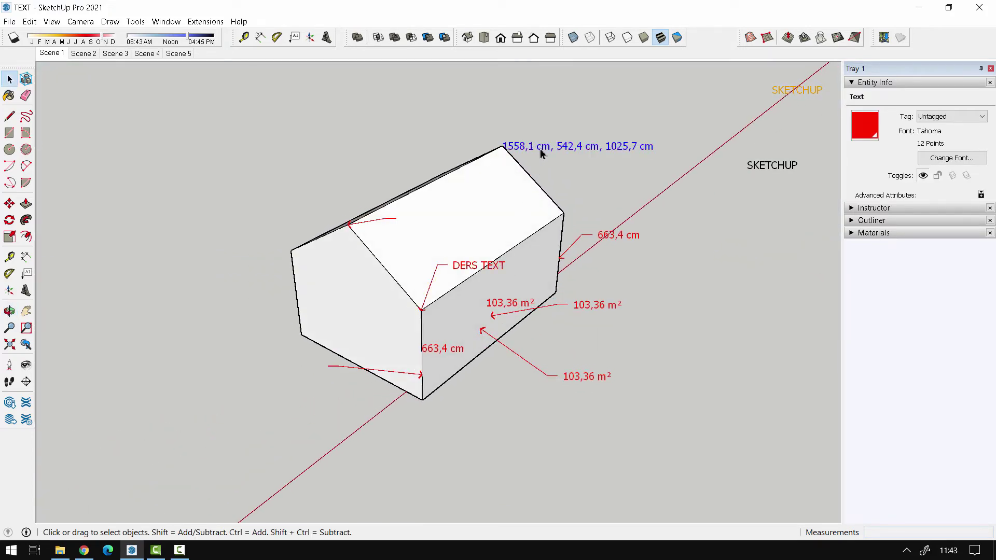
right_click(539, 149)
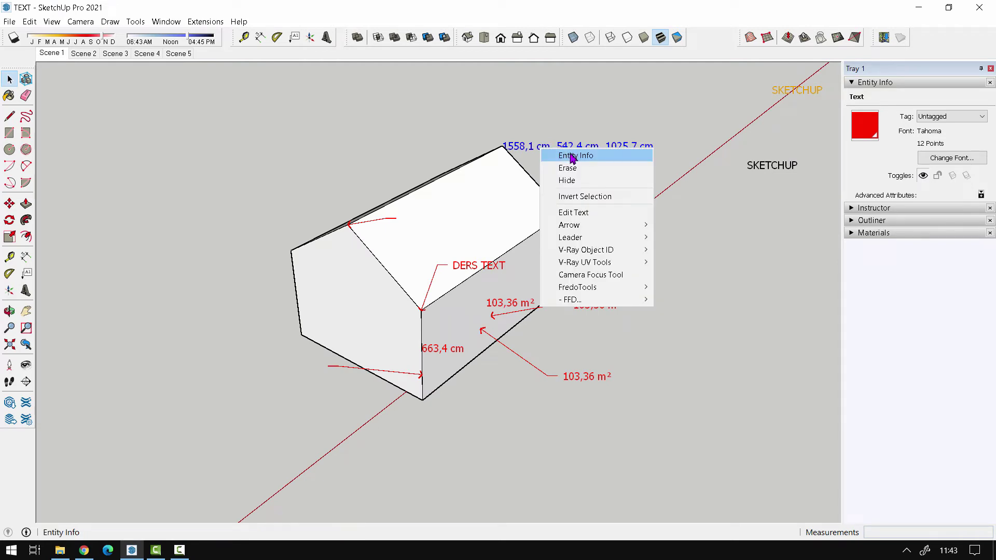
left_click(573, 158)
left_click(866, 132)
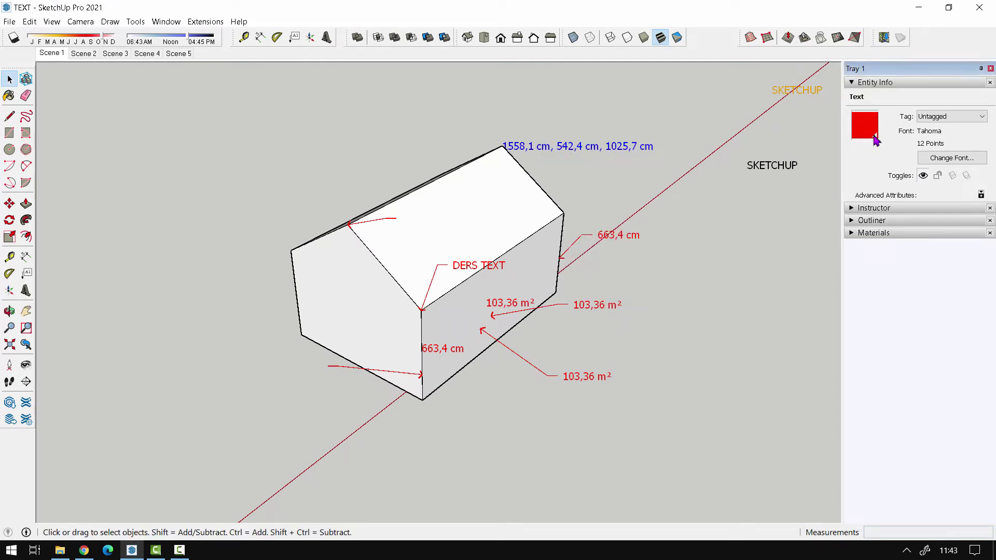
left_click(476, 234)
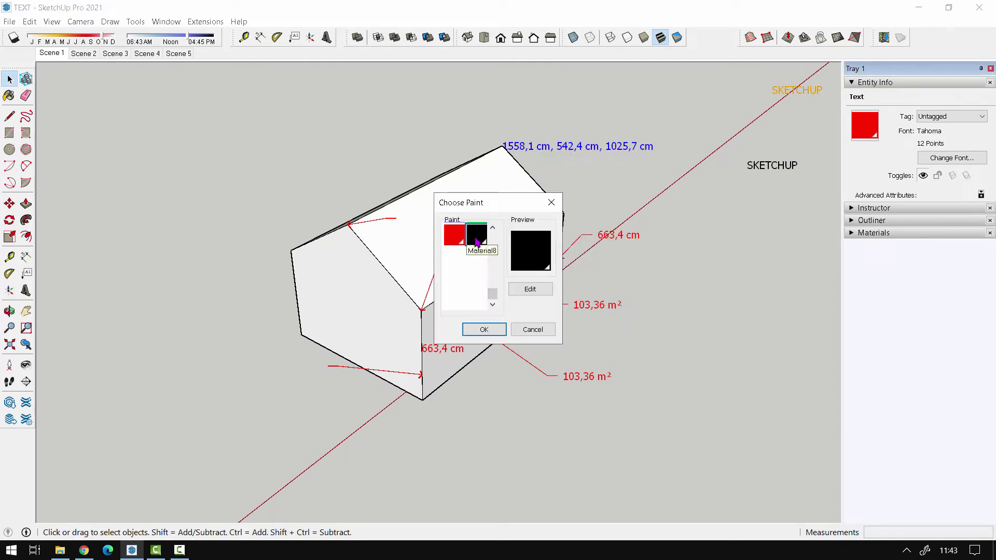
left_click(484, 330)
left_click(566, 118)
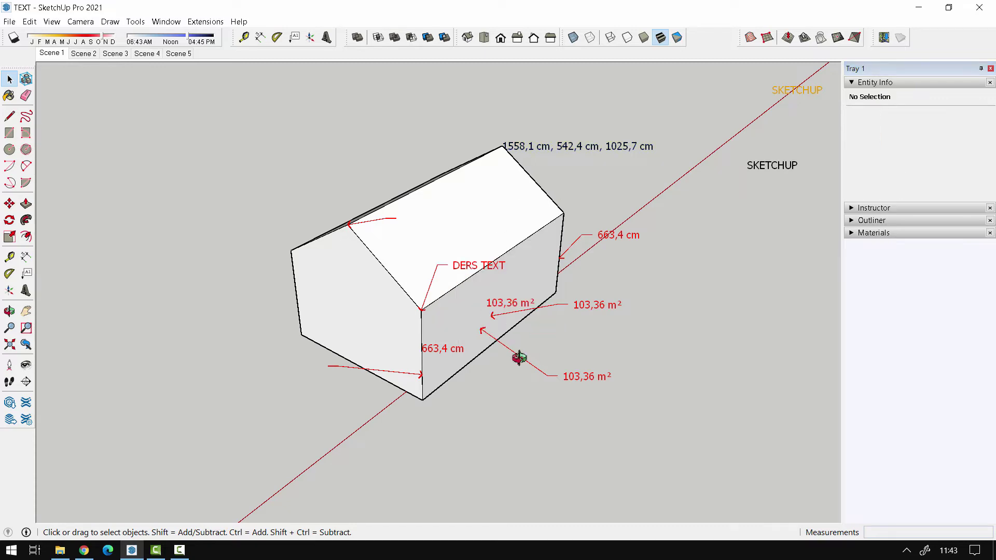
mouse_move(518, 355)
middle_mouse_down()
mouse_move(333, 303)
mouse_move(480, 307)
middle_mouse_up()
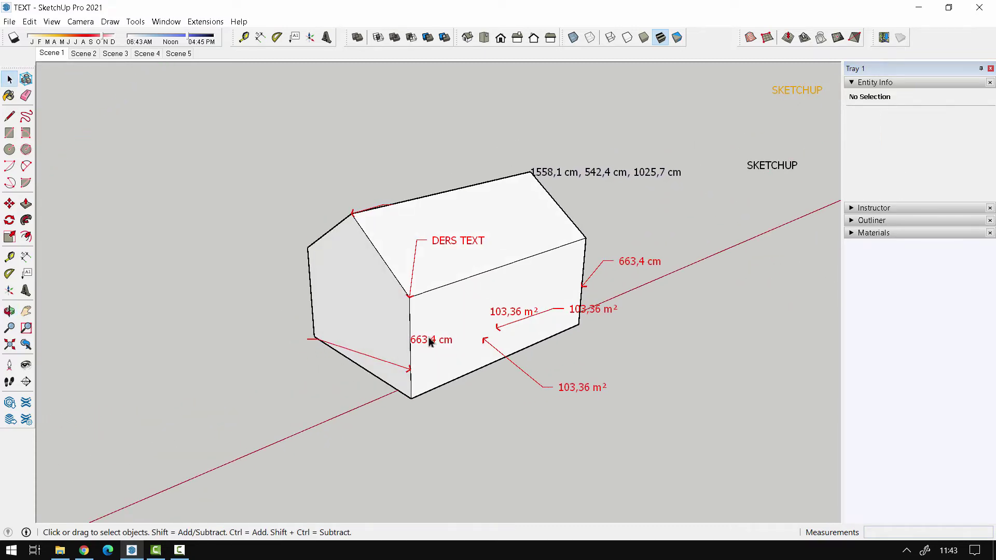
- Show Model Info's Text page with Tahoma 12-point texts and Open Arrow endpoints
mouse_move(430, 342)
middle_mouse_down()
mouse_move(467, 138)
mouse_move(437, 312)
mouse_move(428, 237)
mouse_move(473, 318)
mouse_move(451, 270)
mouse_move(469, 309)
mouse_move(492, 228)
middle_mouse_up()
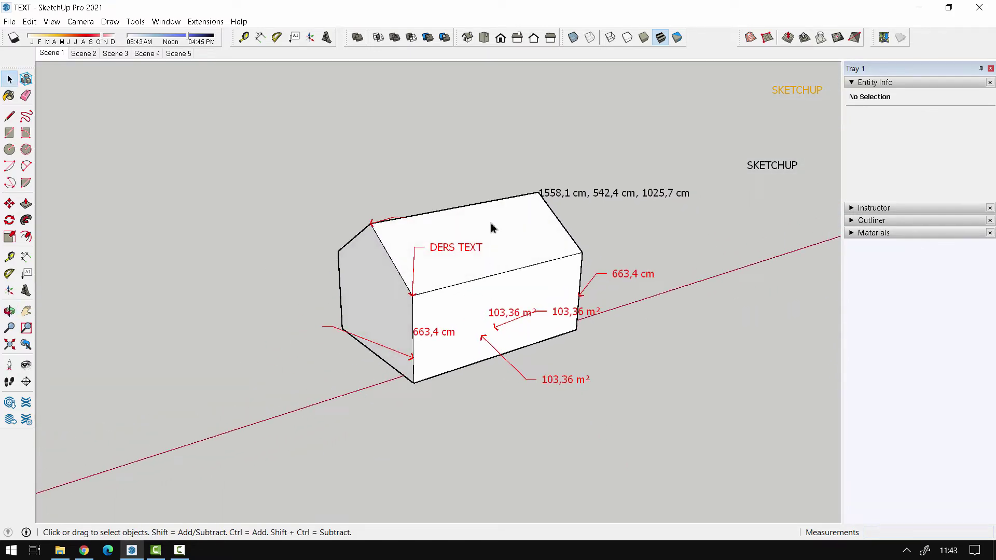
middle_click_drag(438, 262, 498, 276)
left_click(167, 21)
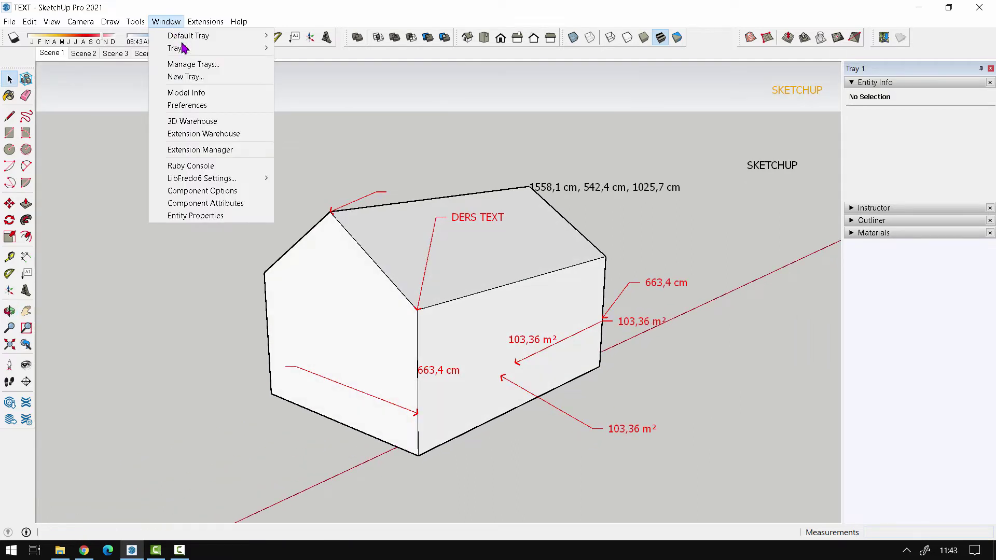
left_click(195, 93)
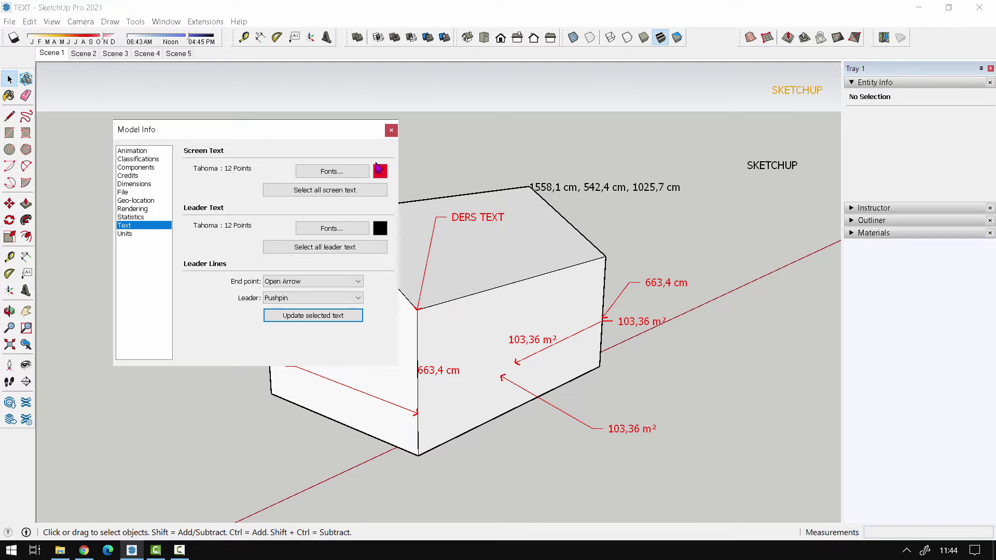
- Close Model Info, reorient the view and select both SKETCHUP screen texts
left_click(392, 130)
middle_click_drag(393, 460, 412, 410)
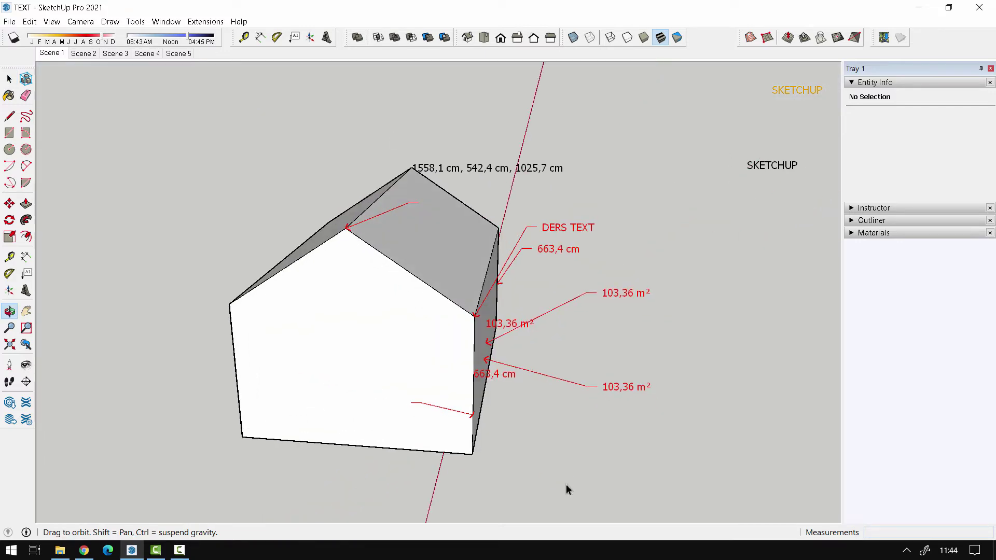
scroll(412, 410, "down", 2)
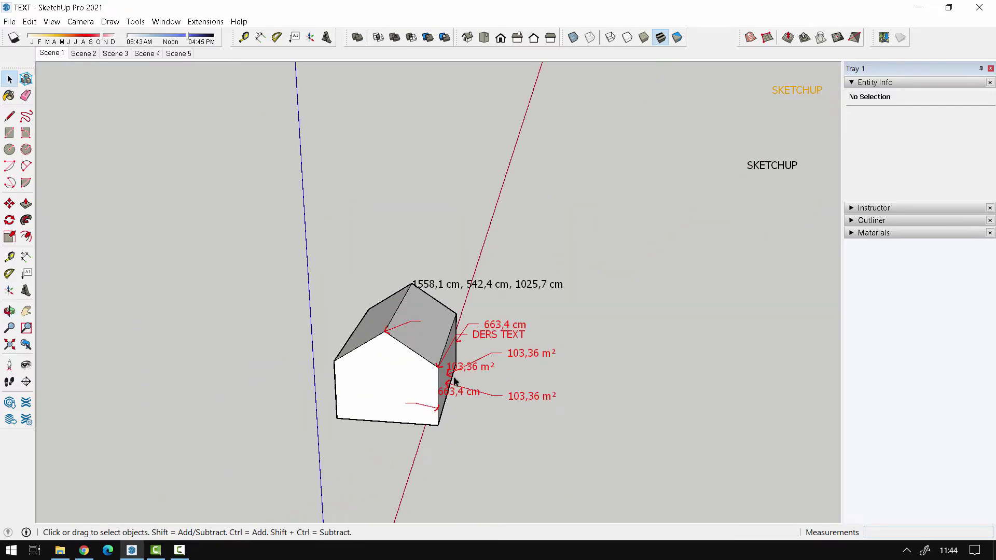
mouse_move(455, 381)
middle_mouse_down()
mouse_move(435, 363)
mouse_move(653, 283)
mouse_move(820, 88)
middle_mouse_up()
left_click_drag(708, 206, 707, 206)
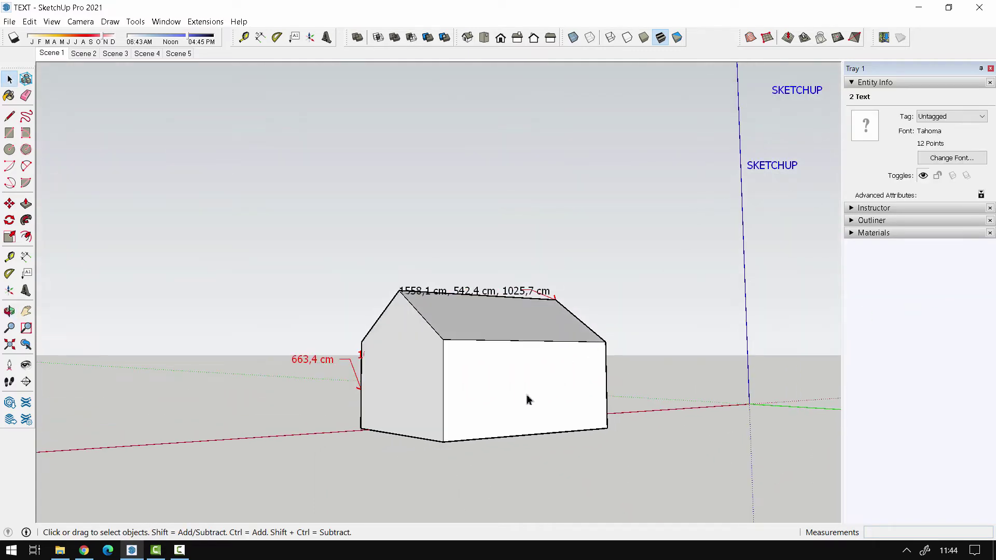
mouse_move(410, 325)
middle_mouse_down()
mouse_move(518, 374)
mouse_move(722, 282)
mouse_move(689, 515)
mouse_move(697, 461)
middle_mouse_up()
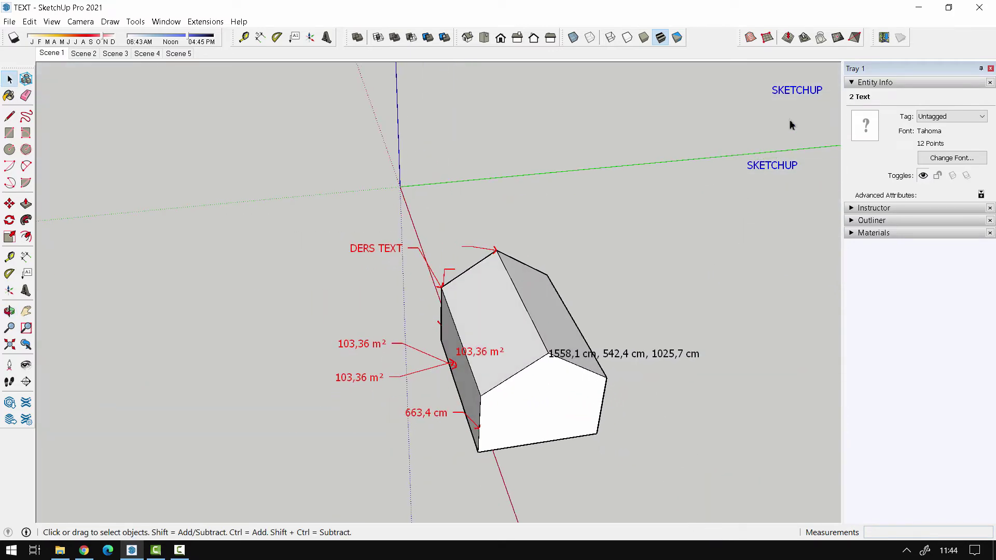
mouse_move(416, 435)
middle_mouse_down()
mouse_move(722, 371)
mouse_move(344, 378)
middle_mouse_up()
scroll(648, 411, "up", 2)
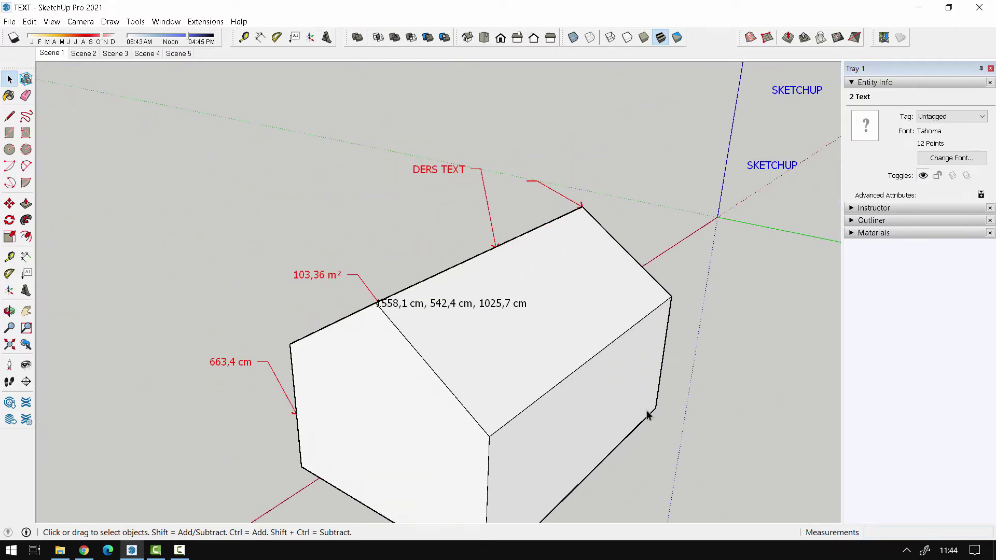
scroll(668, 453, "up", 2)
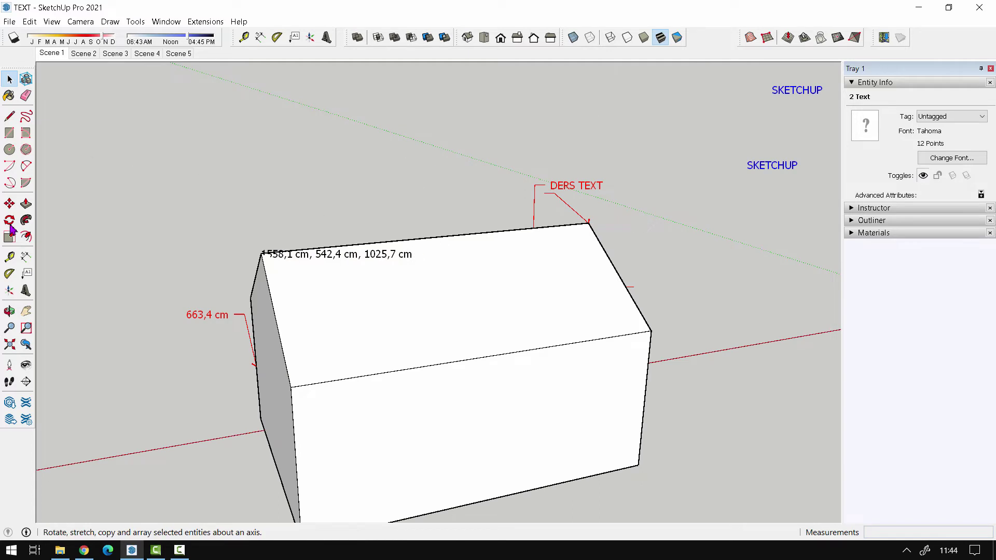
- Place a screen text reading DERS_01 in empty space at the lower right of the view
left_click(24, 280)
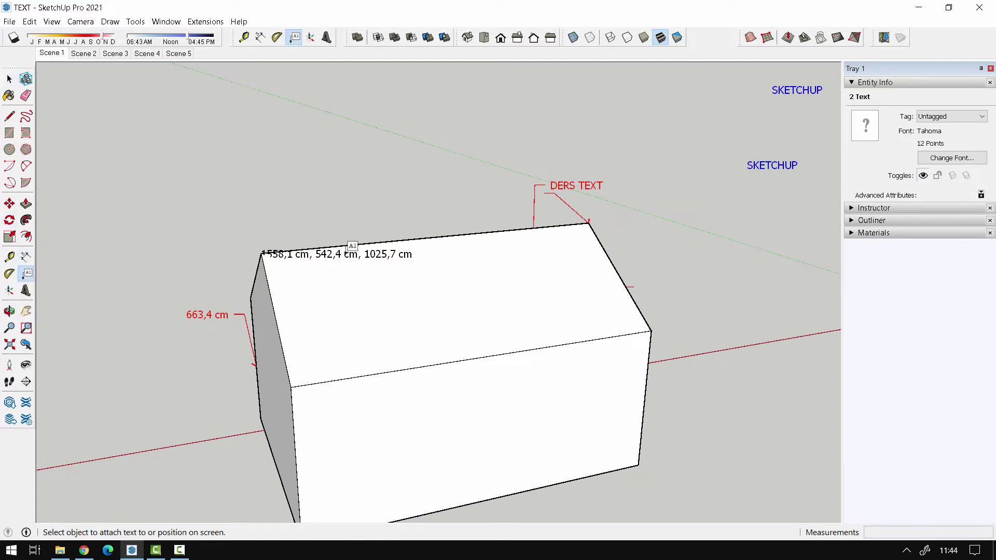
left_click(731, 454)
type("DE")
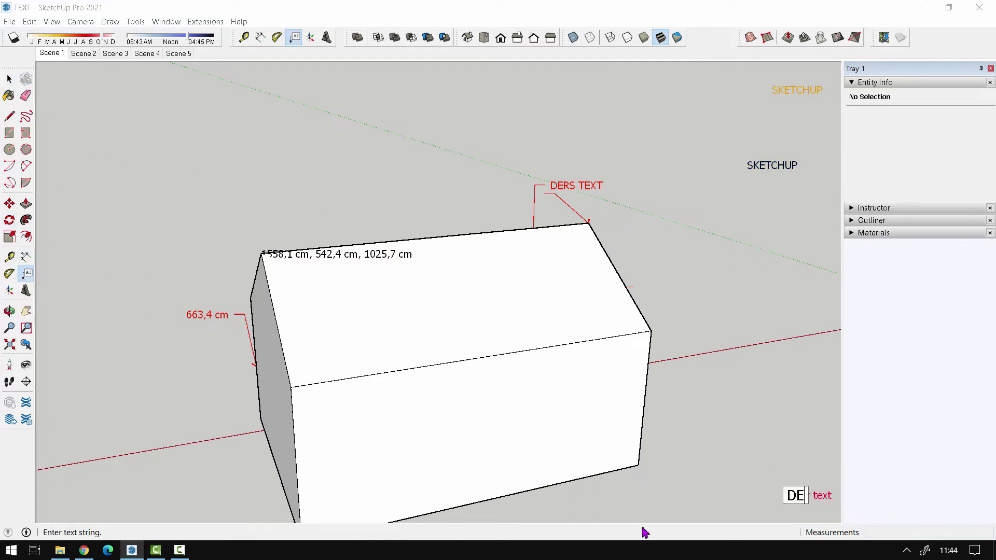
type("RS_0")
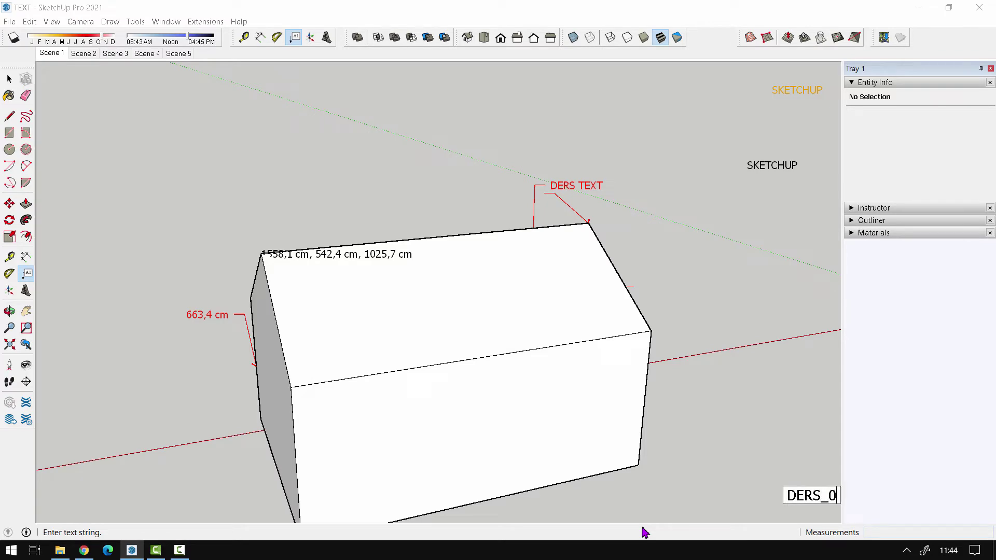
type("1")
left_click(748, 457)
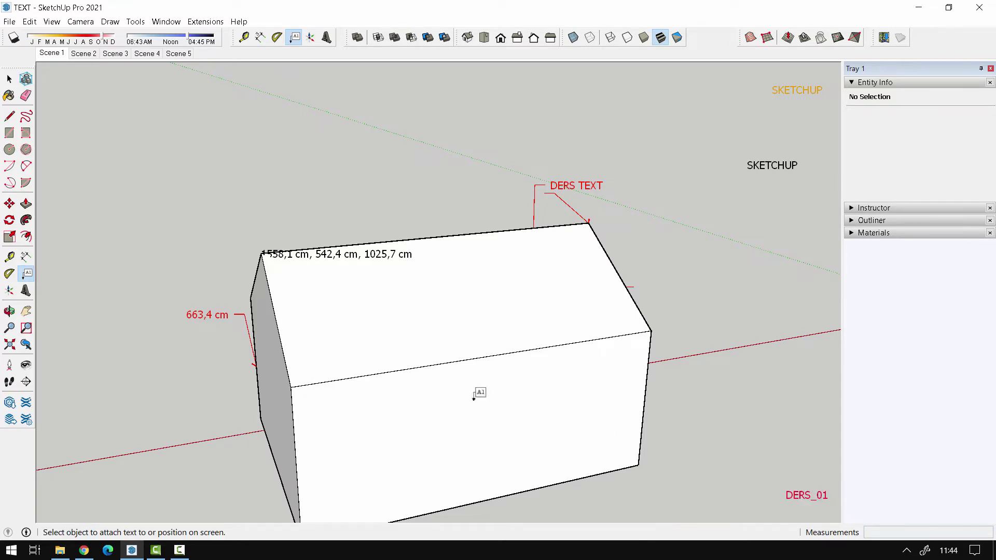
mouse_move(477, 393)
middle_mouse_down()
mouse_move(459, 345)
mouse_move(394, 291)
middle_mouse_up()
- In Model Info Text settings, select all screen text and set the Screen Text colour to salmon pink
left_click(166, 21)
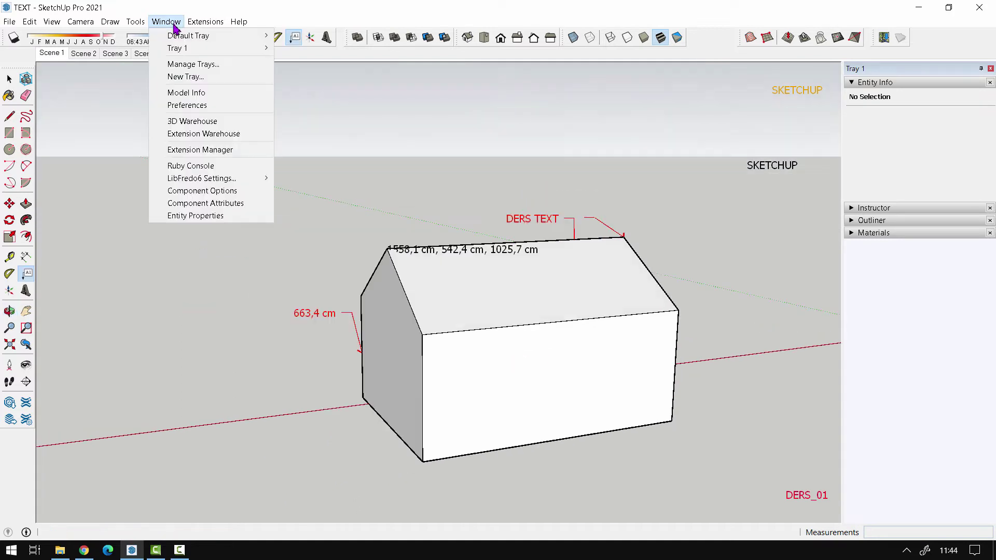
left_click(205, 94)
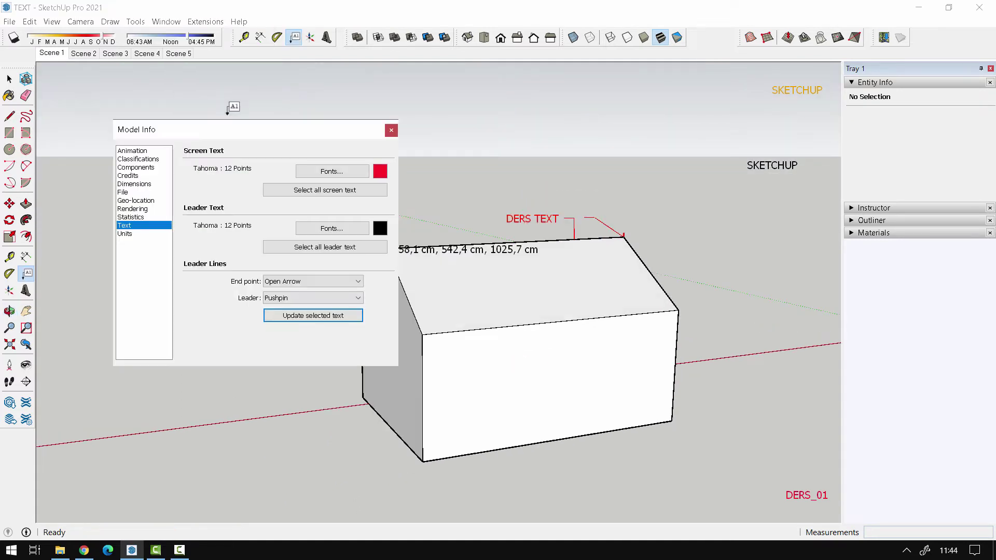
mouse_move(299, 133)
left_mouse_down()
mouse_move(403, 120)
mouse_move(246, 105)
left_mouse_up()
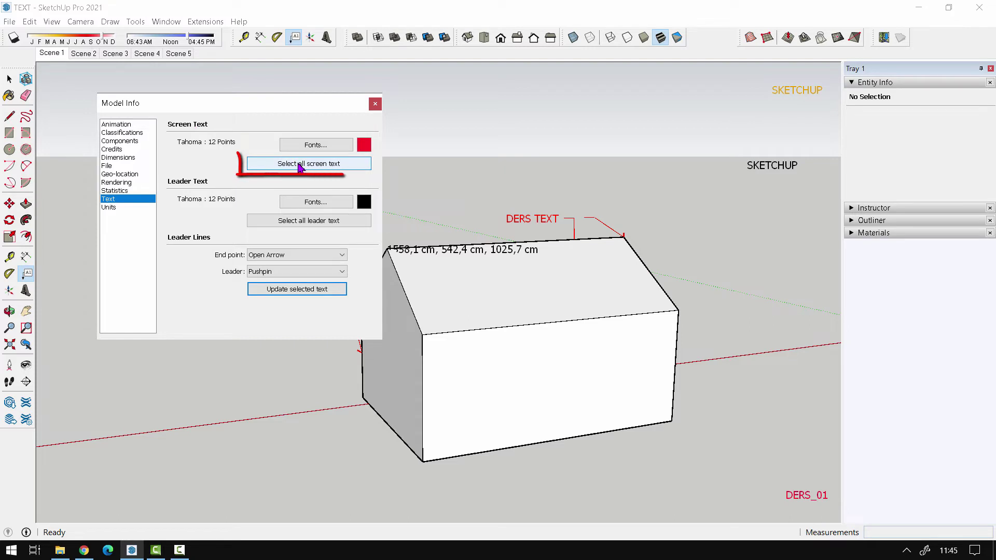
left_click(316, 166)
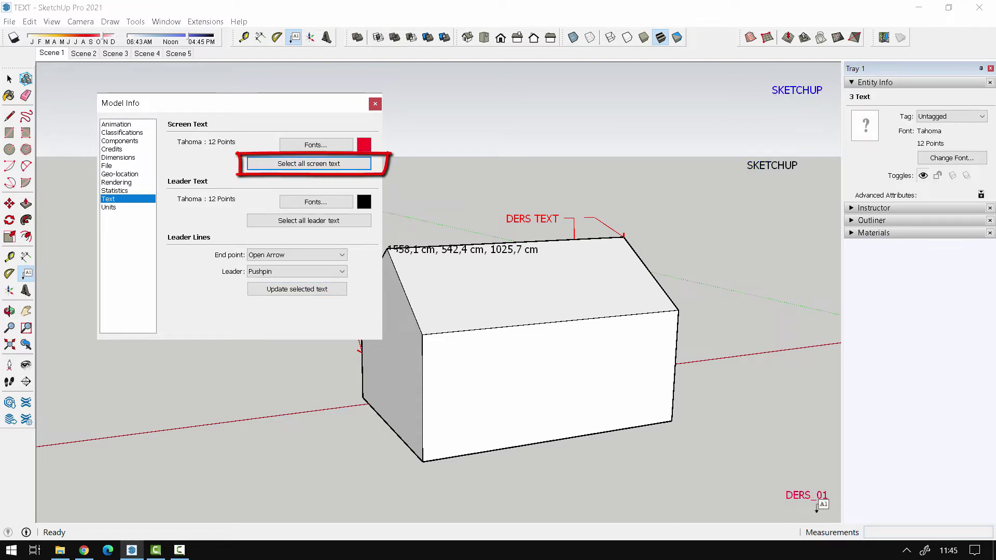
left_click(364, 145)
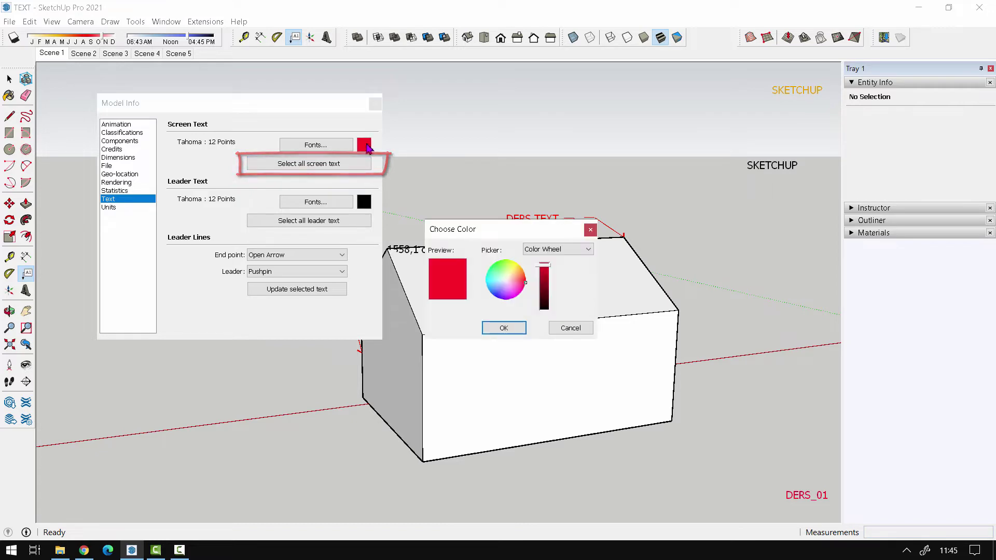
mouse_move(509, 291)
left_mouse_down()
mouse_move(524, 289)
mouse_move(517, 280)
left_mouse_up()
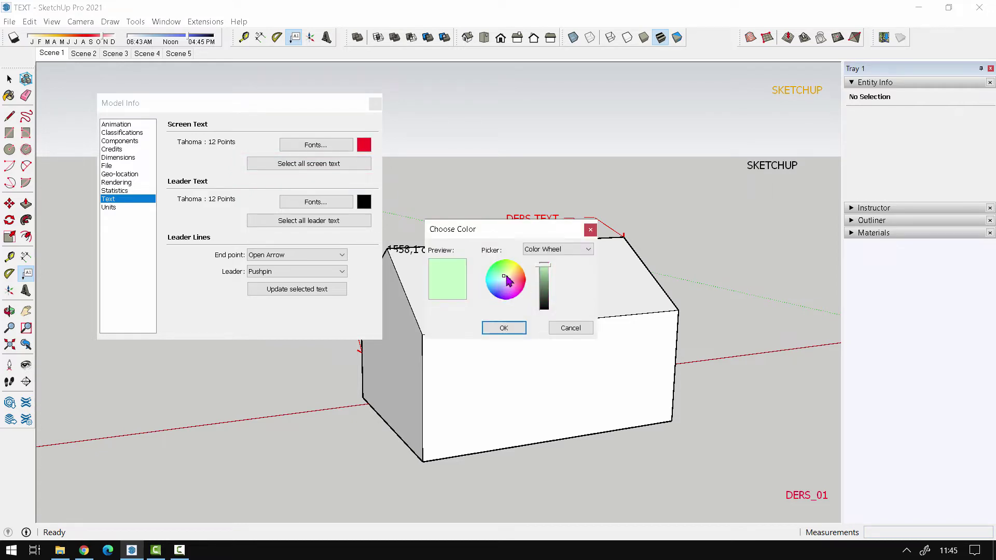
left_click(504, 328)
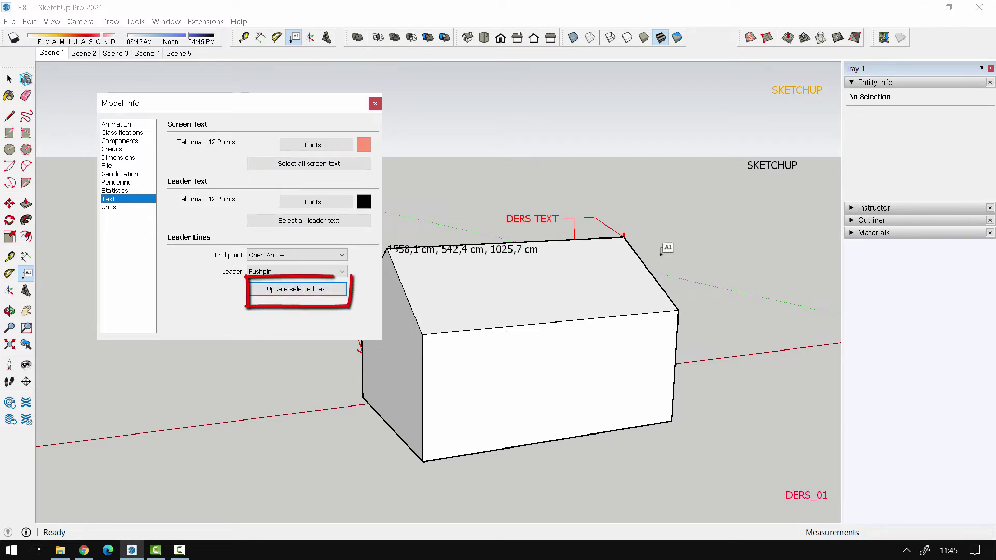
- Place a new 'Enter text' screen text in the sky above the house, then select all screen texts
left_click(684, 199)
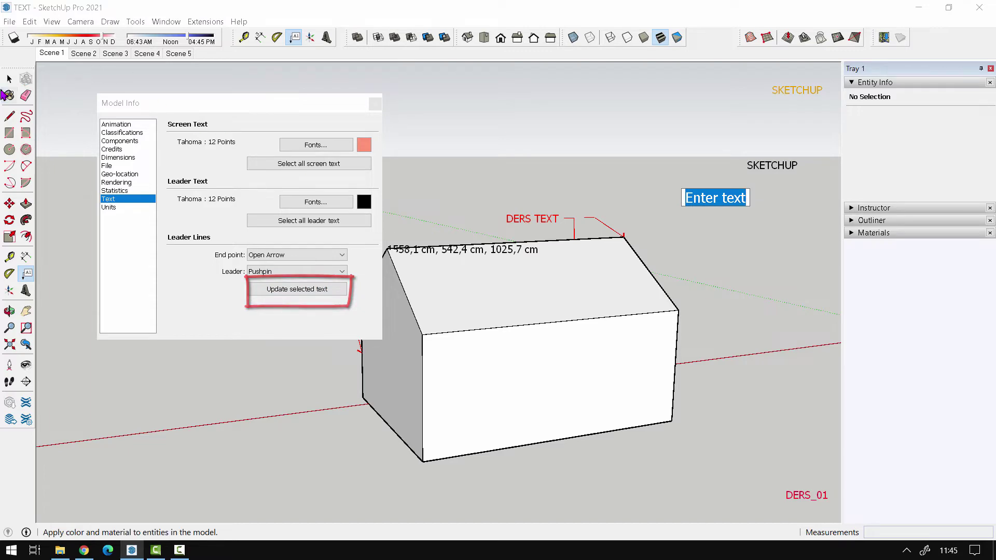
left_click(9, 79)
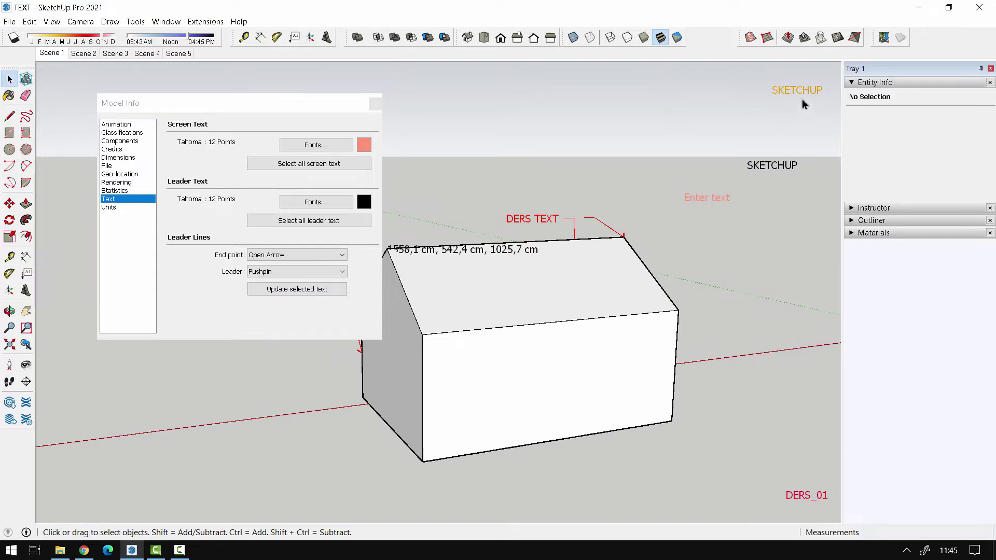
mouse_move(733, 274)
middle_mouse_down()
mouse_move(778, 262)
mouse_move(771, 284)
mouse_move(780, 137)
middle_mouse_up()
left_click(794, 169)
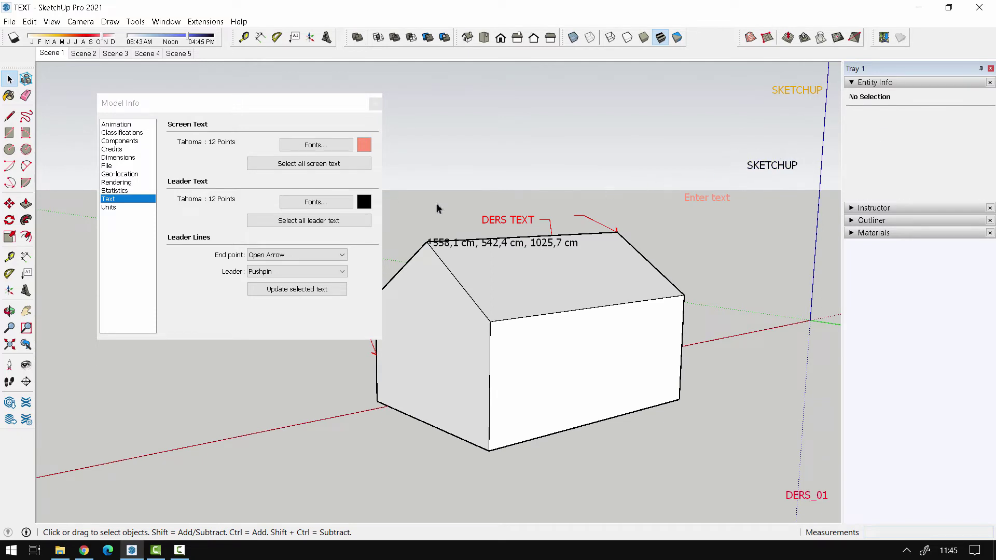
left_click(320, 167)
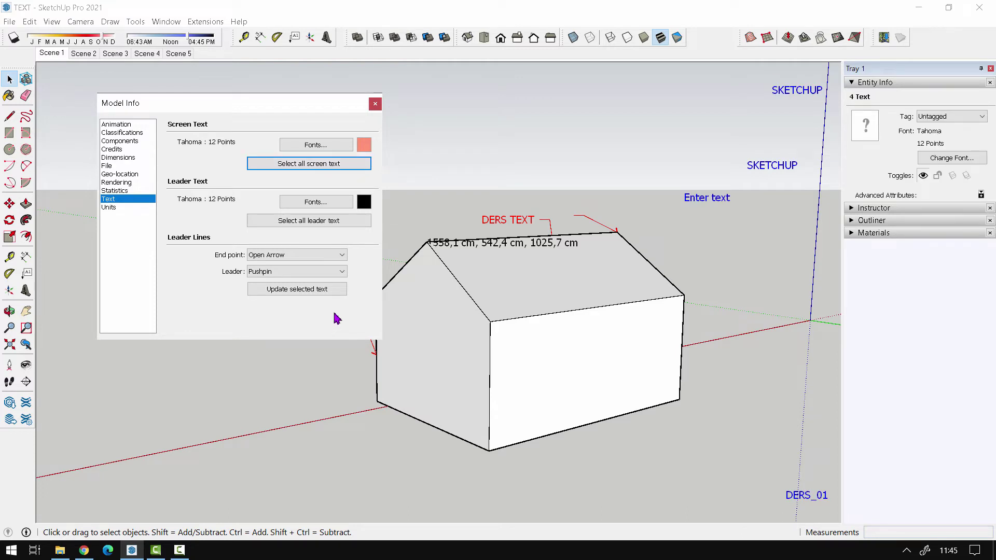
- Set the Screen Text colour to black and update all selected screen texts to it
left_click(363, 146)
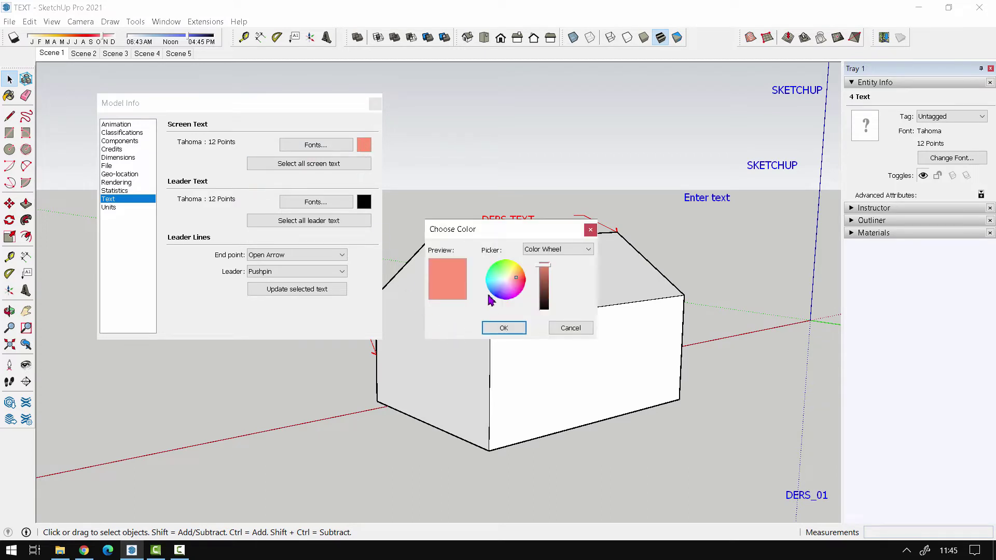
left_click(544, 310)
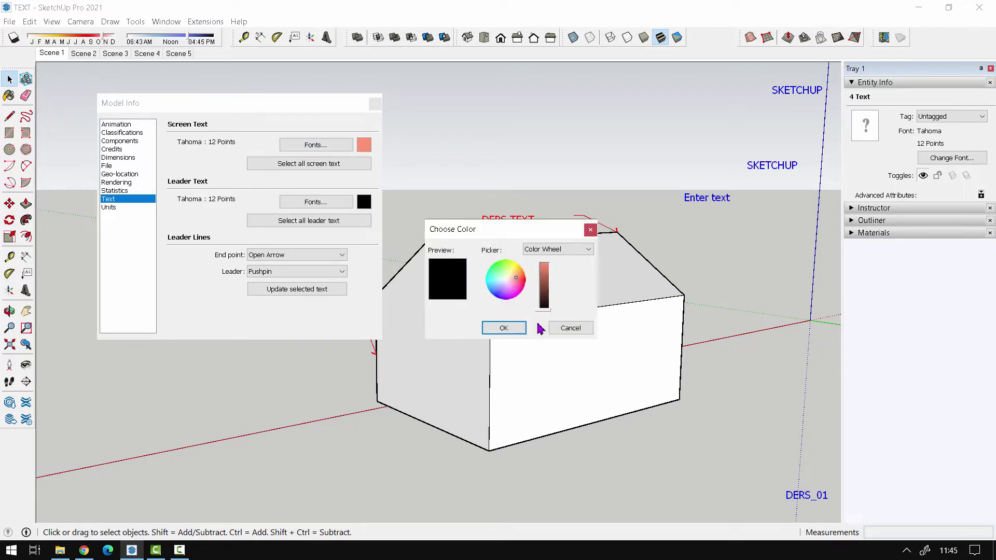
left_click(504, 328)
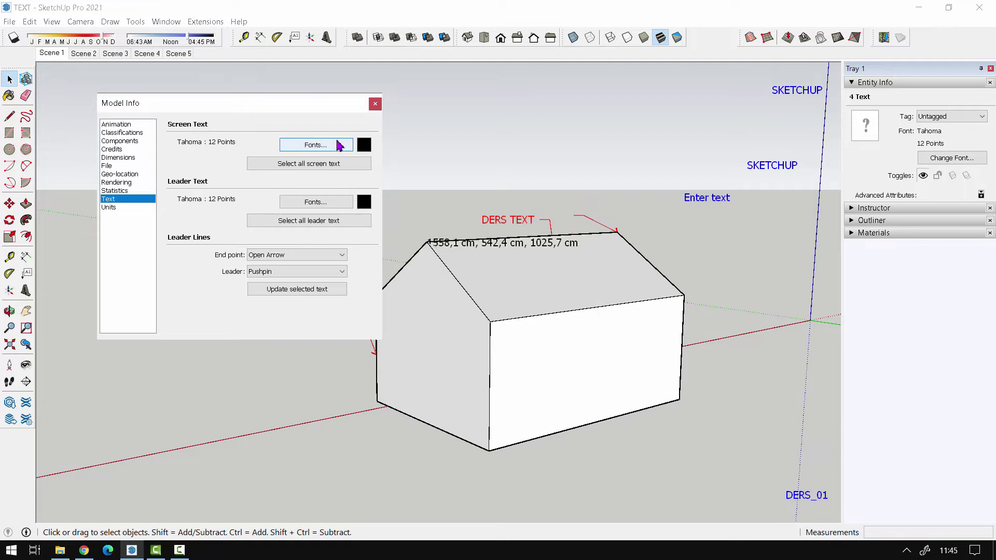
left_click(301, 291)
left_click(637, 142)
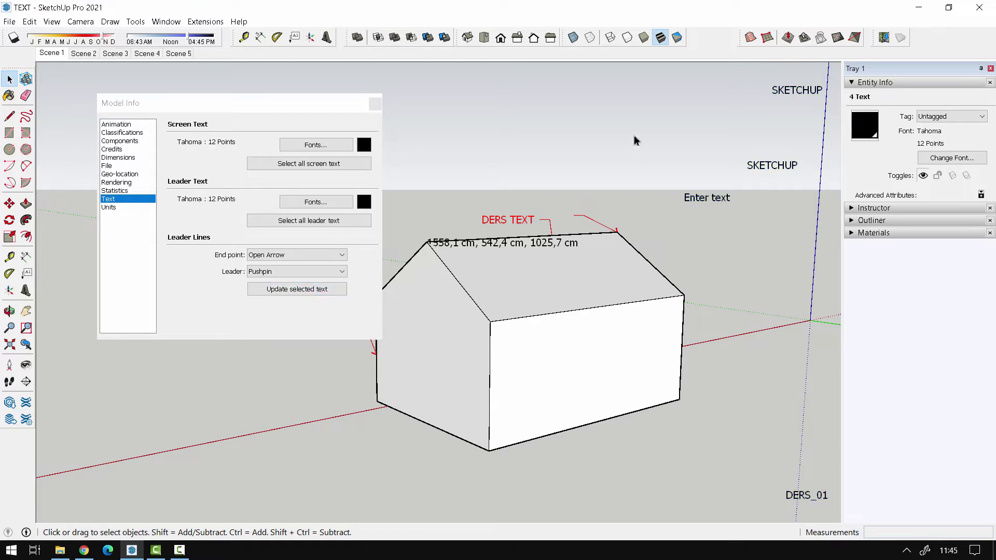
middle_click_drag(637, 141, 796, 148)
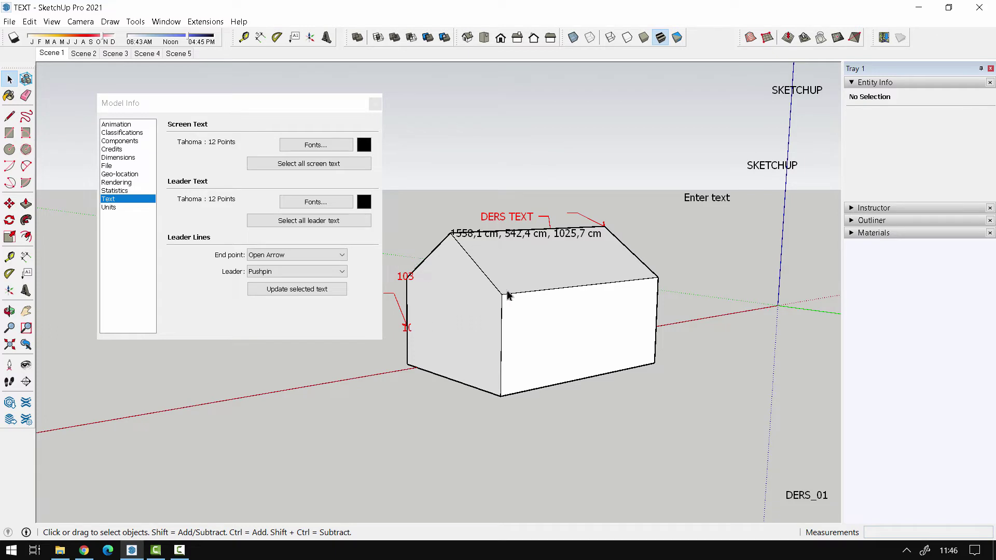
- Check the Screen Text font settings and select all screen texts
left_click(311, 145)
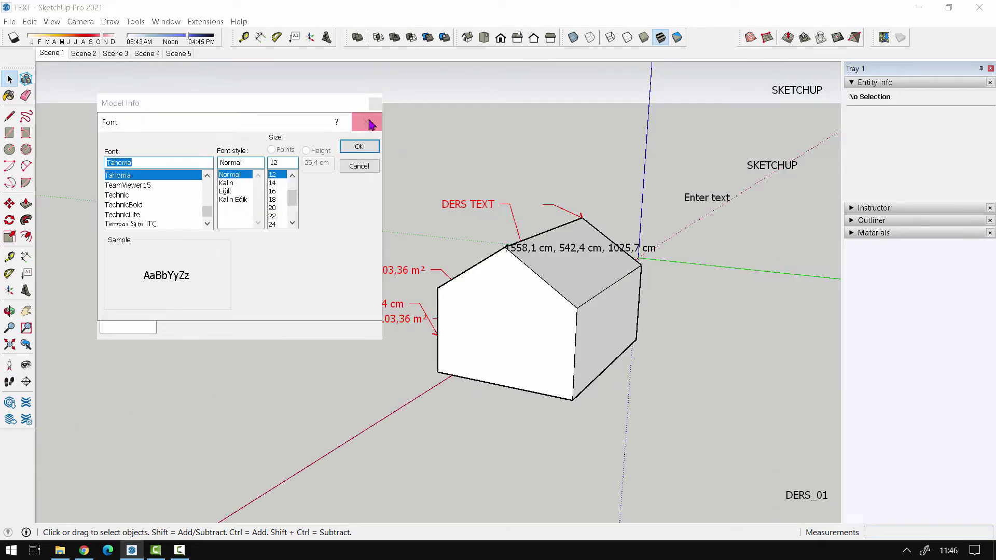
left_click(376, 105)
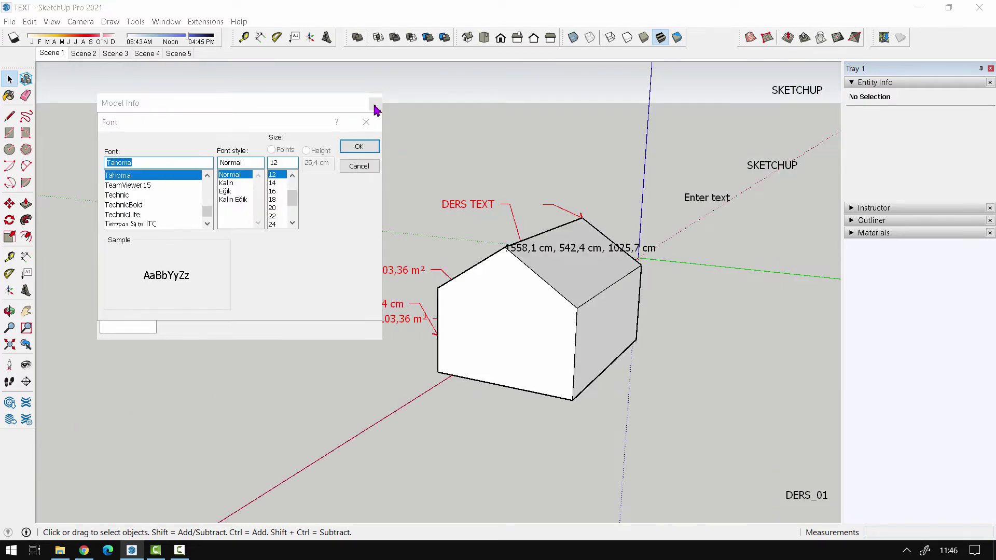
left_click(358, 166)
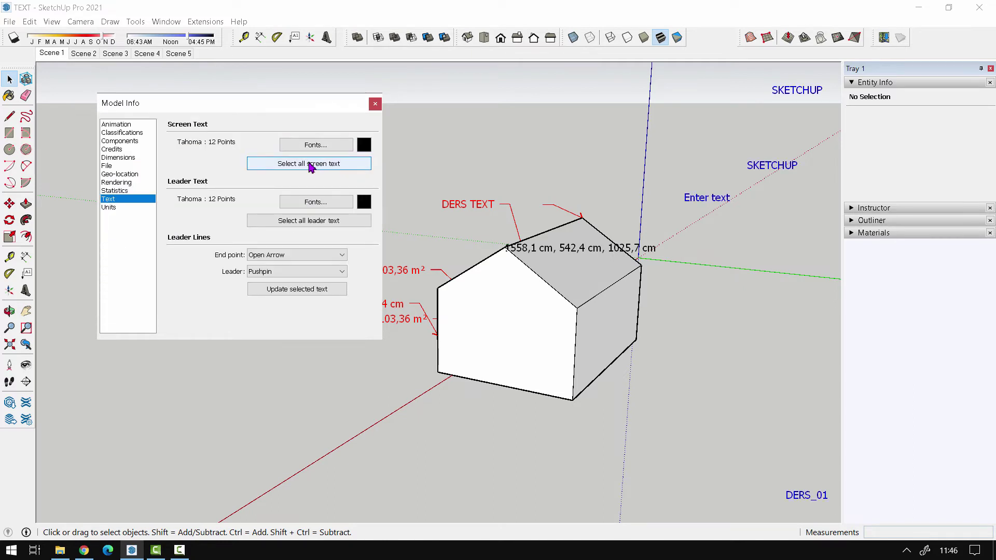
left_click(340, 164)
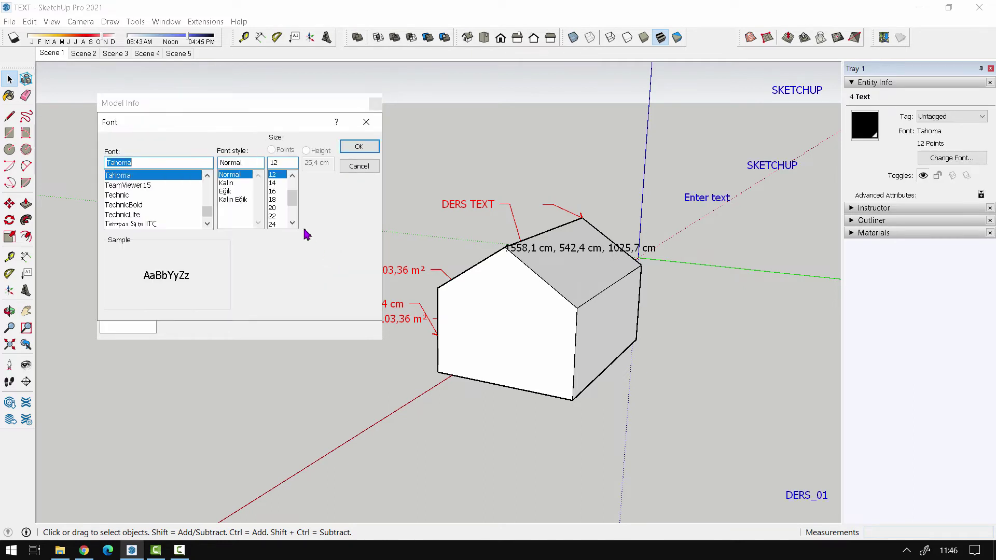
- Set the screen text font to TeamViewer15 Kalın 20 pt, then revert the existing texts' font
left_click(138, 190)
left_click(226, 191)
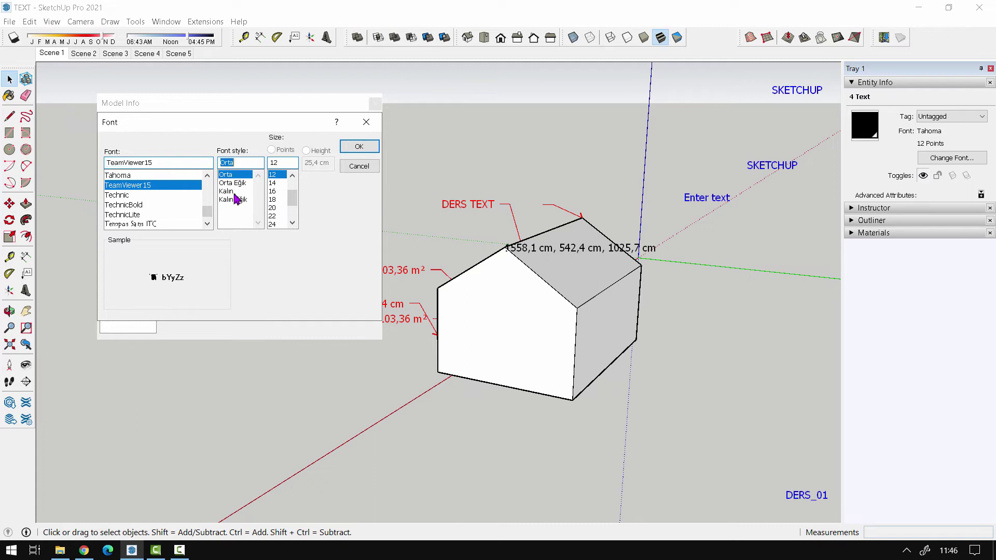
left_click(273, 207)
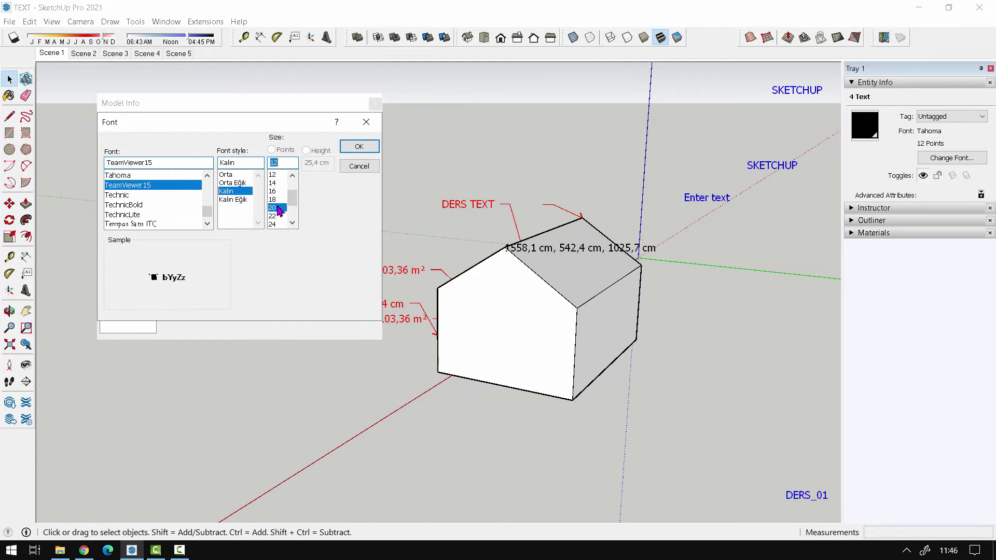
left_click(358, 148)
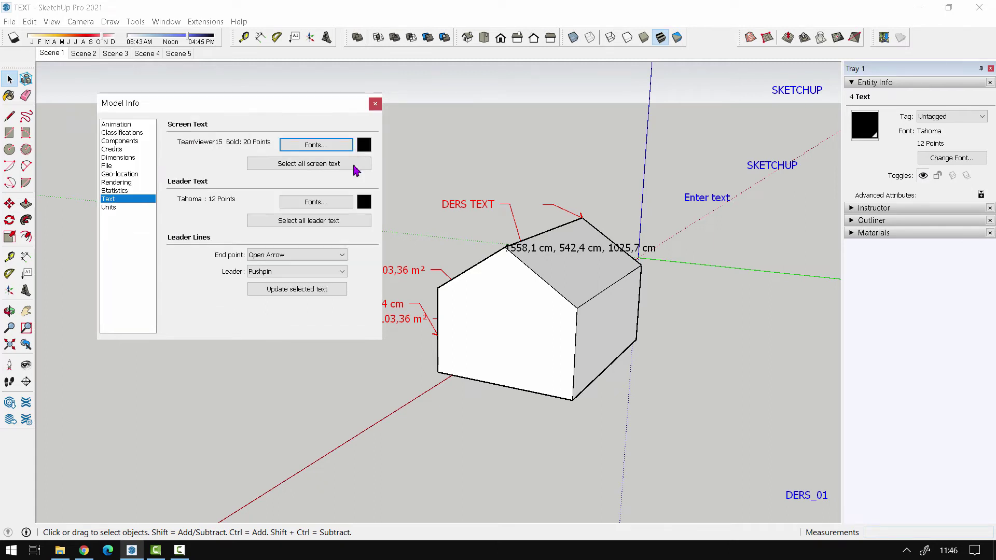
left_click(302, 290)
scroll(450, 320, "down", 2)
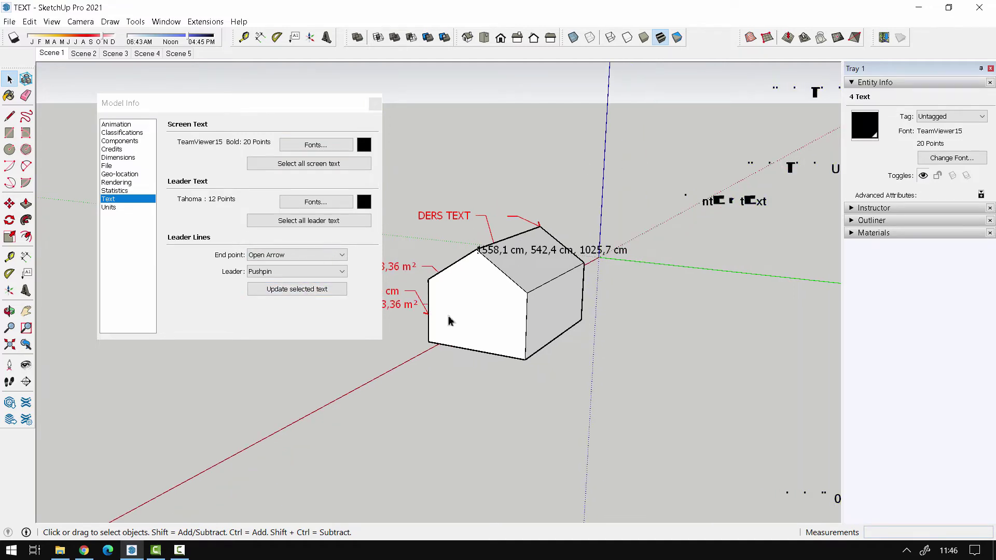
key("Escape")
middle_click_drag(718, 295, 719, 269)
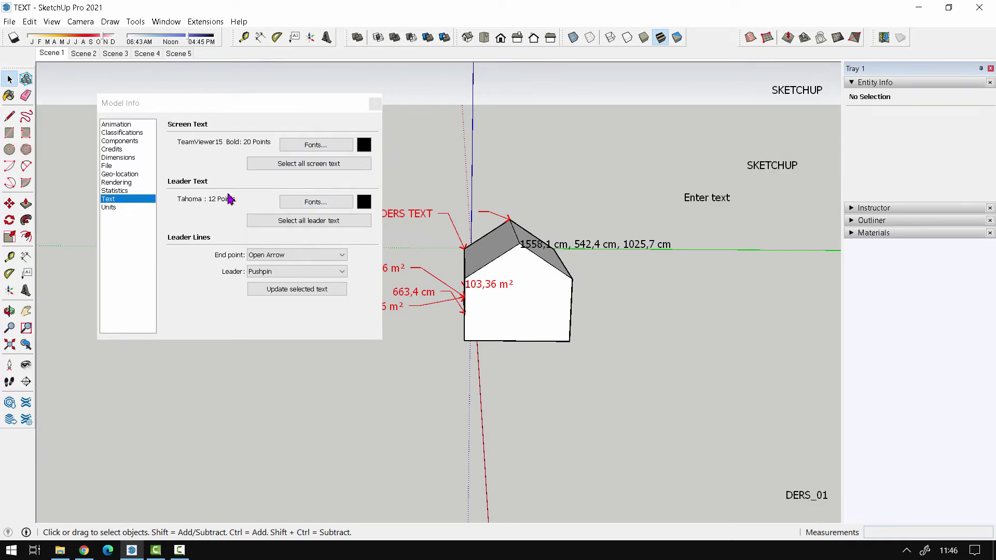
- Select all leader texts in the model
mouse_move(488, 249)
middle_mouse_down()
mouse_move(515, 293)
mouse_move(686, 295)
mouse_move(577, 340)
mouse_move(595, 367)
mouse_move(433, 255)
middle_mouse_up()
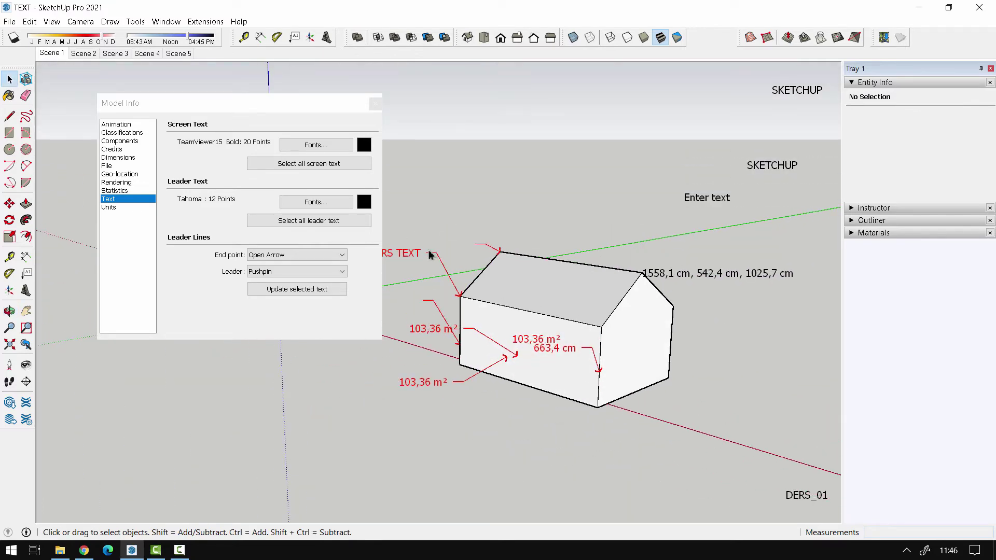
left_click(312, 202)
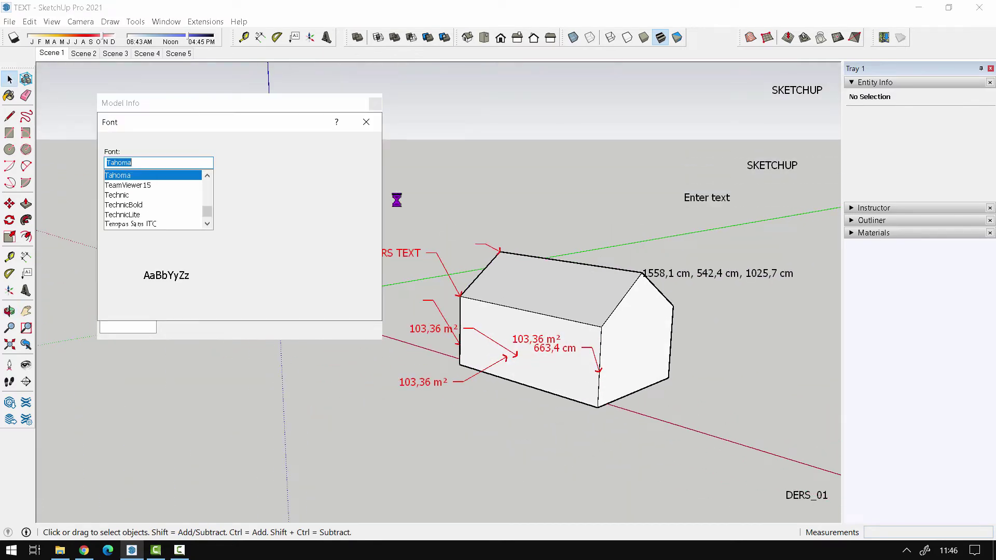
left_click(366, 122)
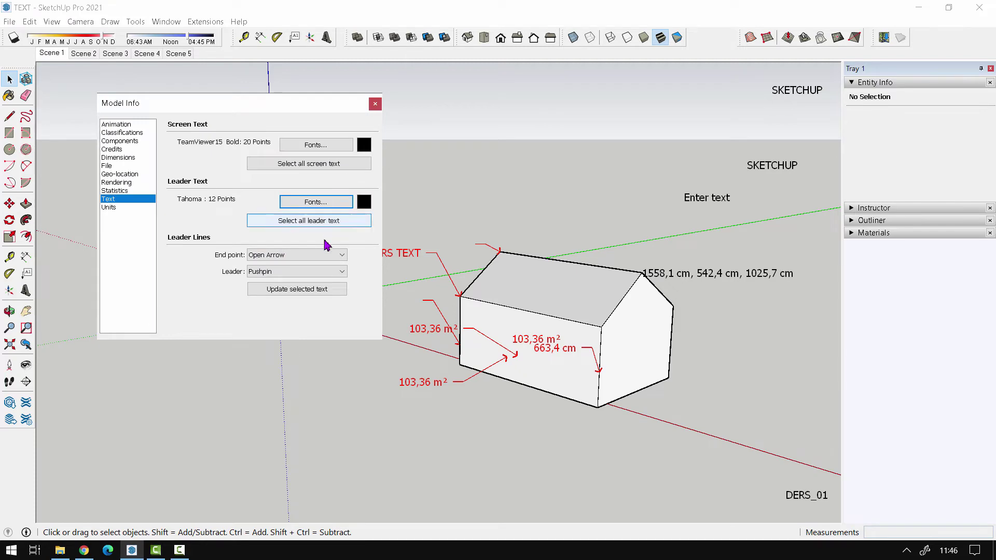
left_click(300, 223)
mouse_move(519, 394)
middle_mouse_down()
mouse_move(644, 463)
mouse_move(747, 294)
mouse_move(538, 277)
mouse_move(587, 444)
mouse_move(415, 313)
middle_mouse_up()
scroll(537, 276, "up", 2)
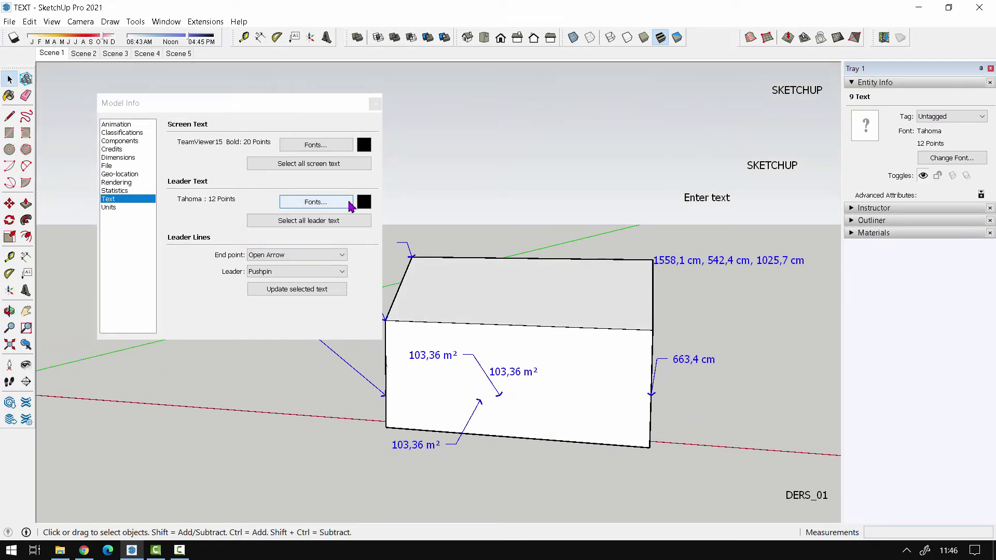
- Set the Leader Text colour to red and clear the selection
left_click(364, 203)
mouse_move(520, 282)
left_mouse_down()
mouse_move(536, 284)
mouse_move(551, 254)
left_mouse_up()
left_click(490, 328)
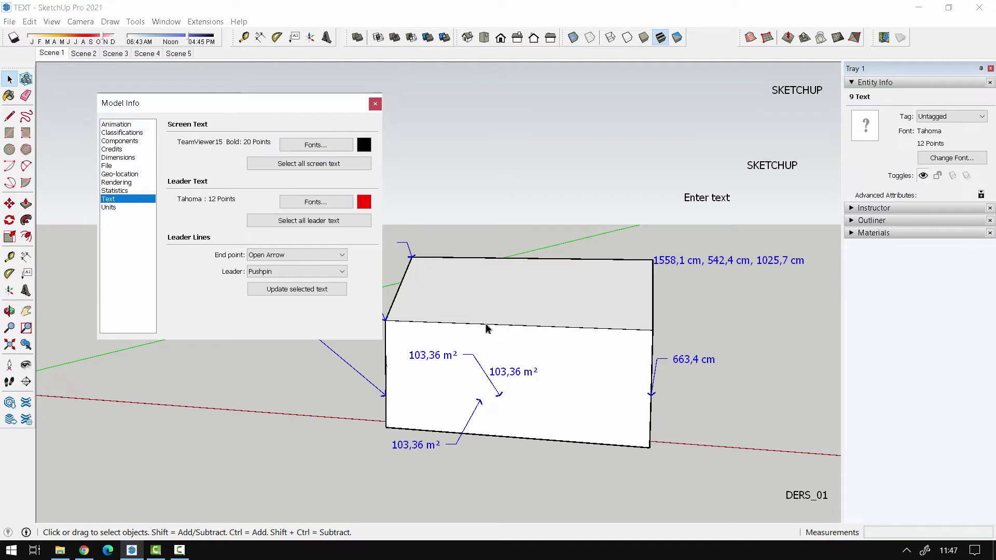
left_click(516, 202)
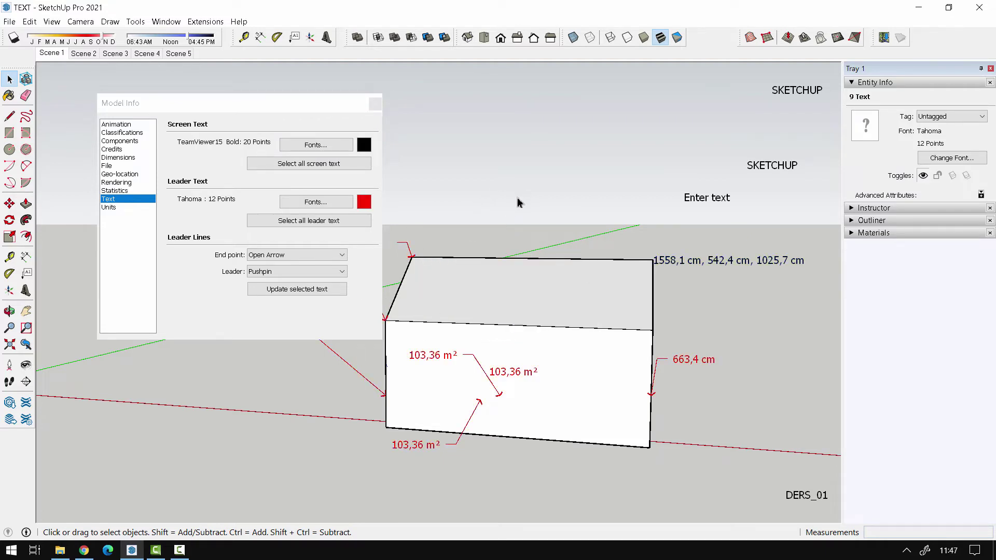
mouse_move(524, 390)
middle_mouse_down()
mouse_move(605, 380)
mouse_move(692, 300)
middle_mouse_up()
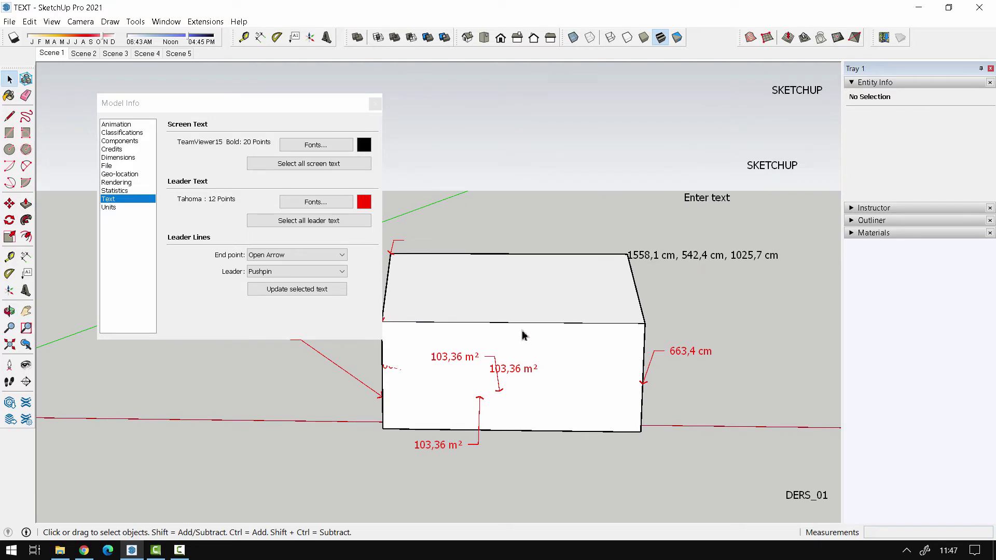
- Select all leader texts, set the Leader Text colour to blue, and update the selected labels
left_click(345, 221)
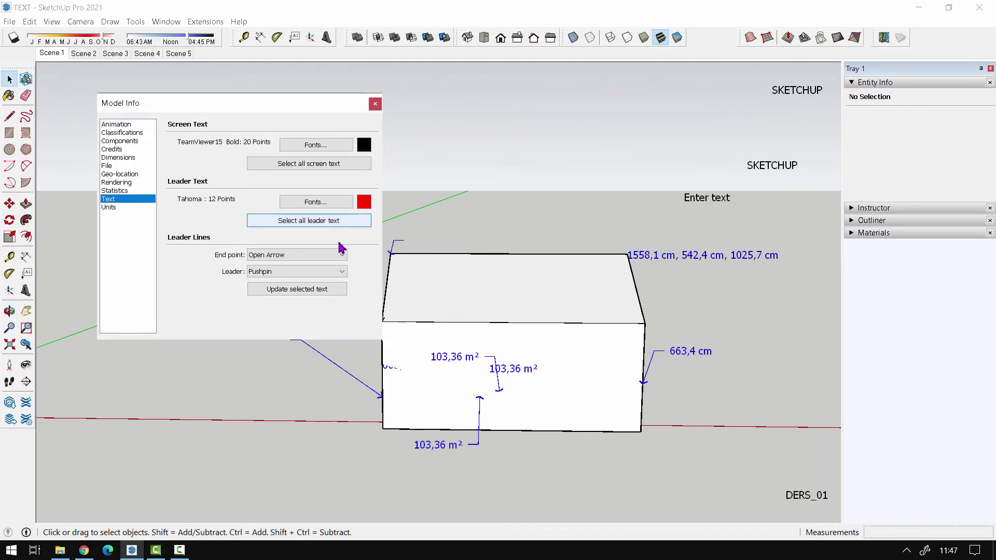
left_click(363, 201)
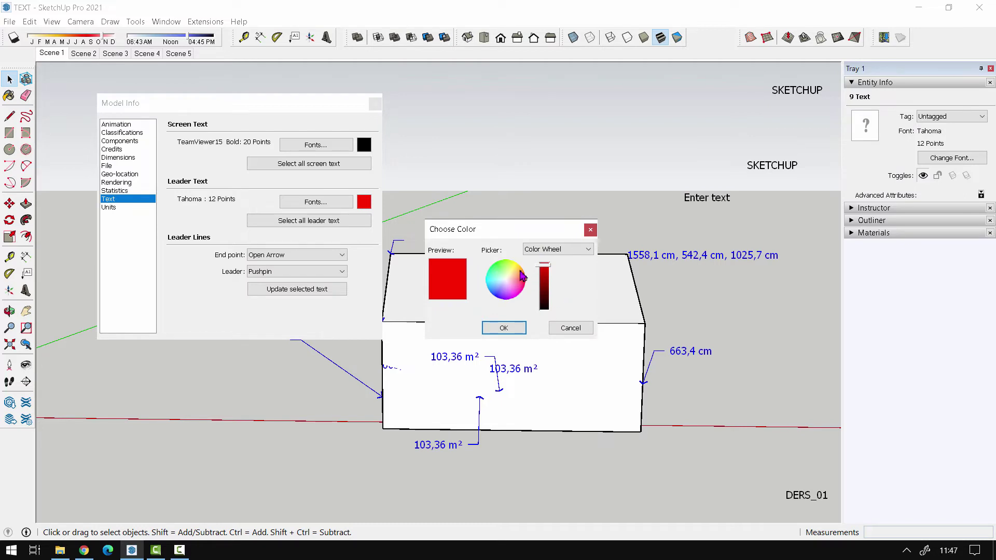
left_click(495, 277)
left_click(497, 286)
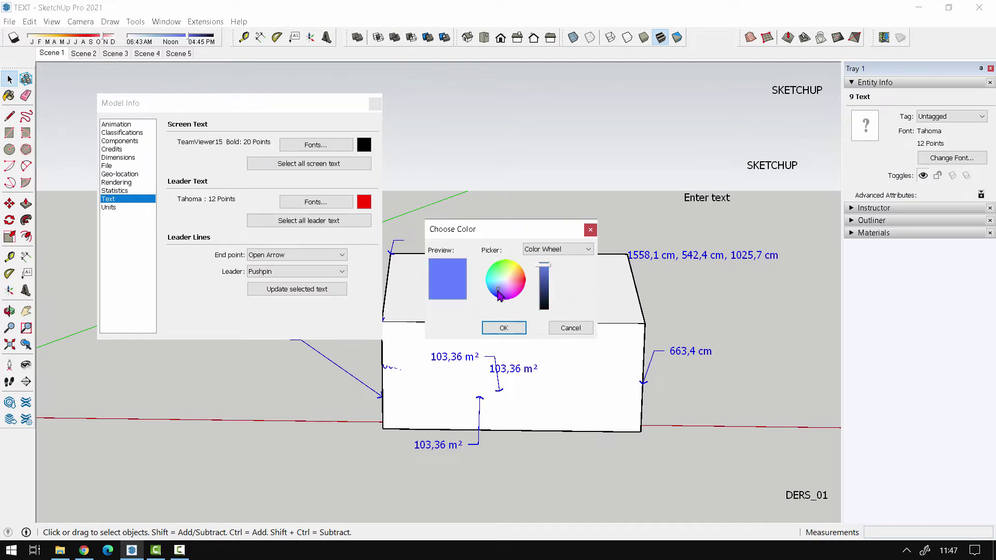
left_click(504, 328)
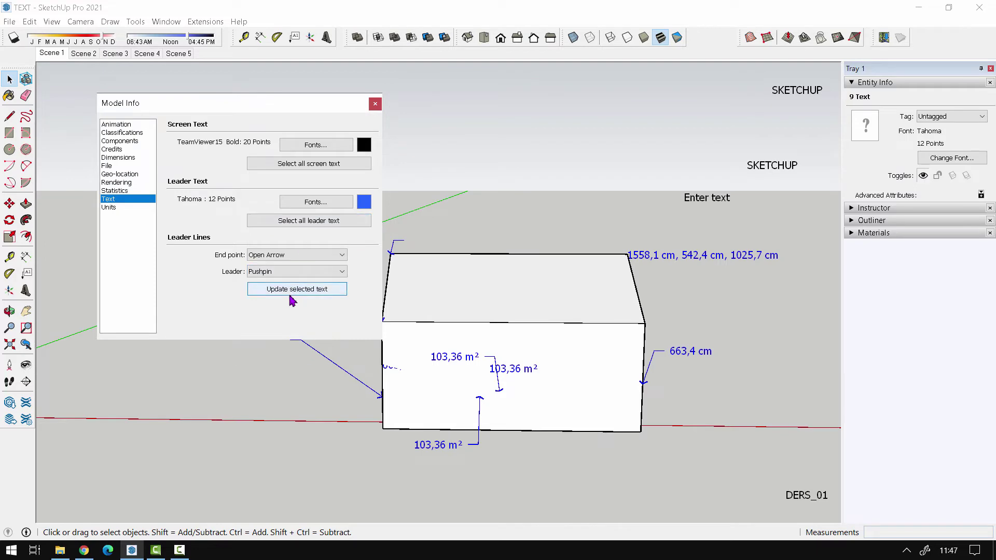
left_click(284, 291)
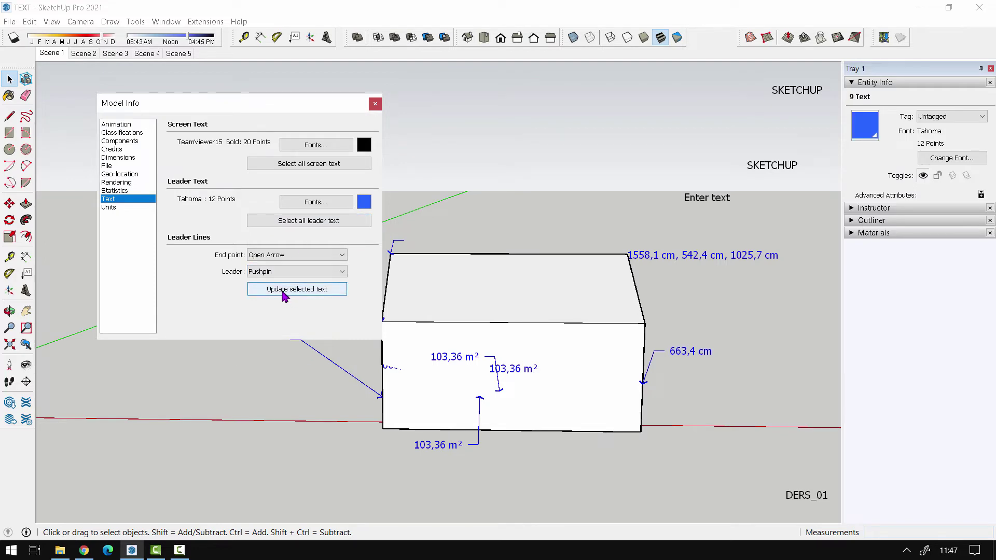
left_click(534, 216)
mouse_move(529, 351)
middle_mouse_down()
mouse_move(800, 298)
mouse_move(581, 451)
mouse_move(379, 254)
mouse_move(311, 236)
middle_mouse_up()
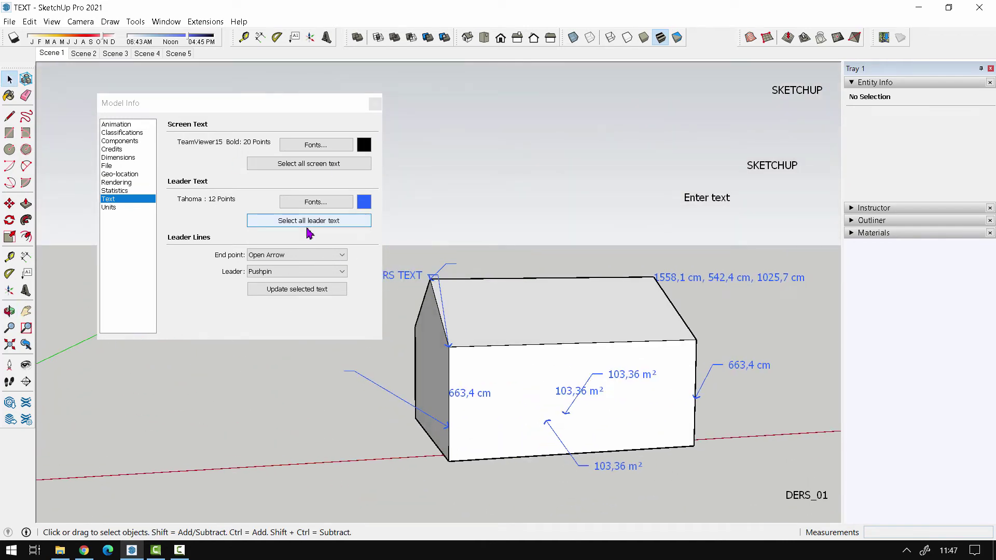
left_click(280, 289)
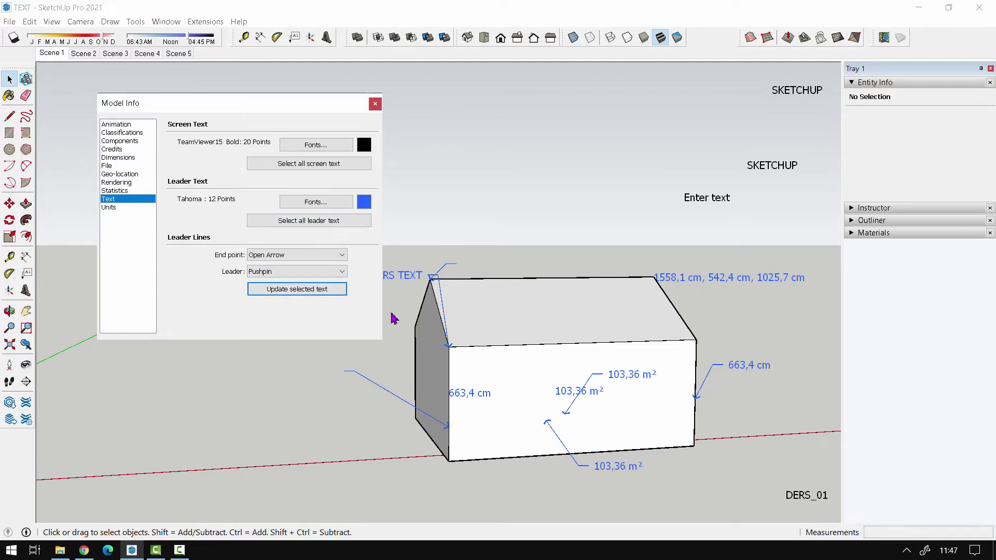
- Zoom in, select the DERS TEXT label, then select all leader texts in the model
scroll(392, 317, "up", 2)
scroll(467, 233, "up", 3)
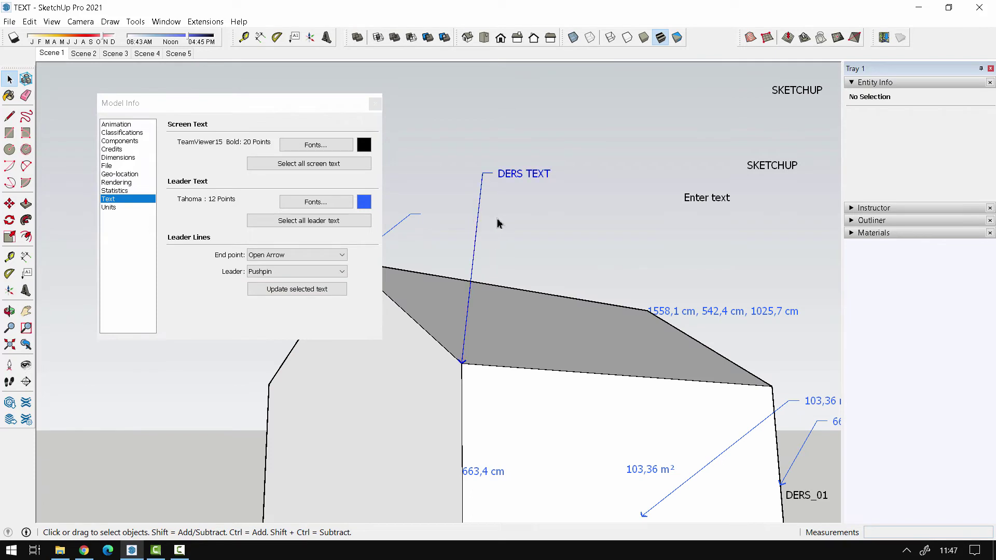
double_click(501, 173)
key("Return")
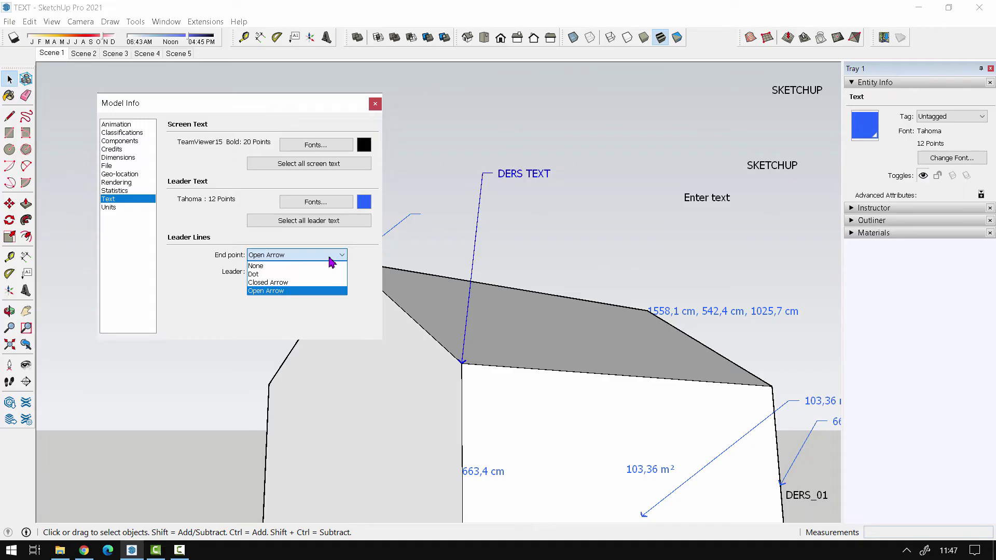
left_click(332, 266)
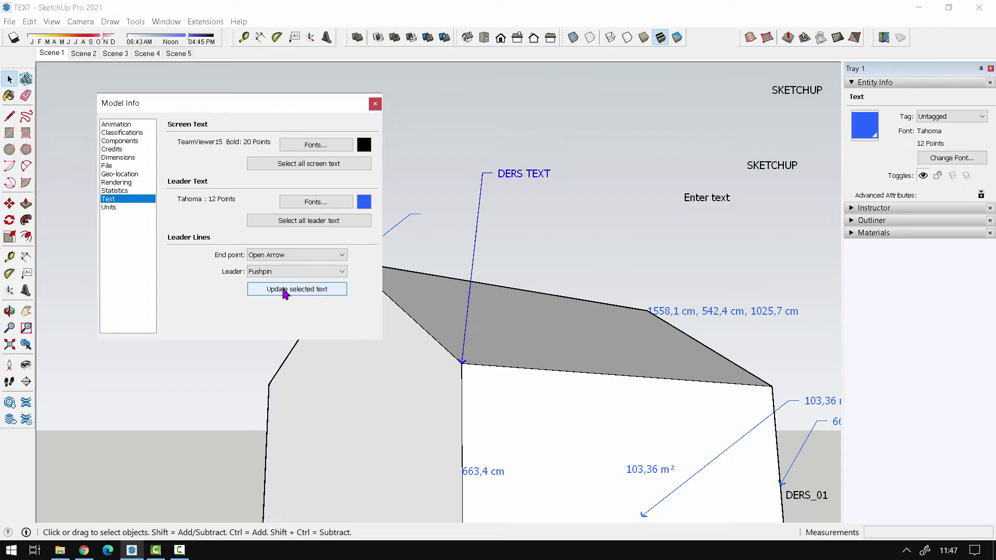
left_click(299, 222)
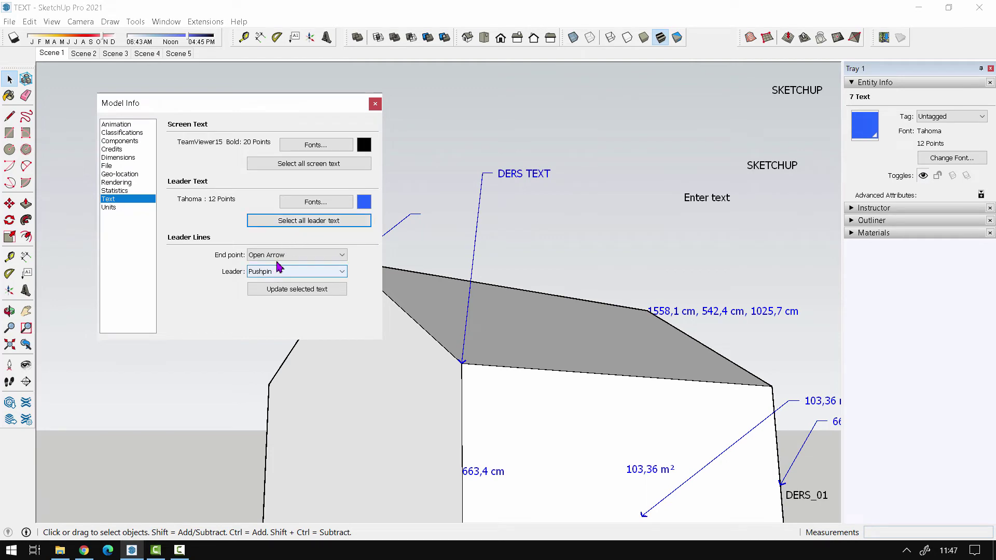
- Try None, then Dot as the leader end point, applying dots to the selected leaders
left_click(309, 259)
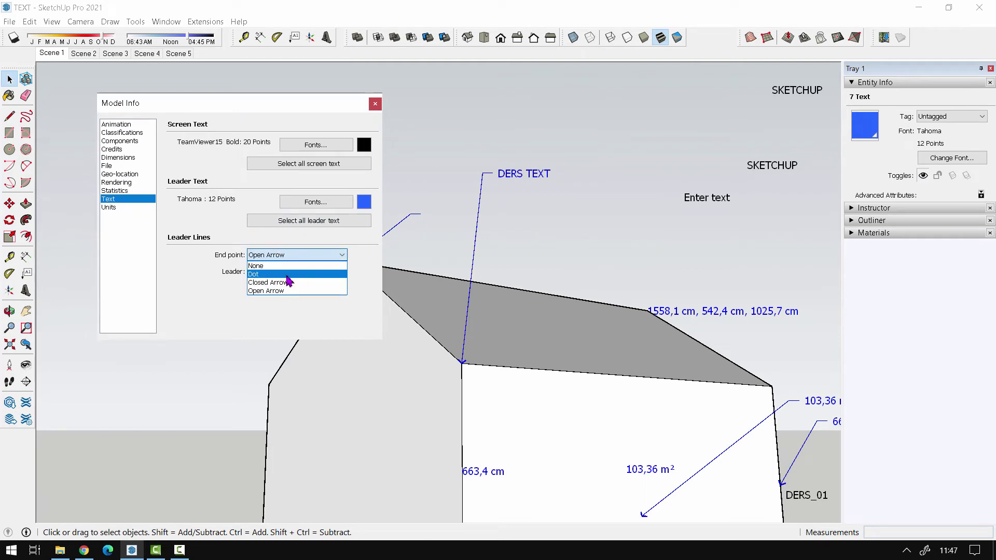
left_click(284, 266)
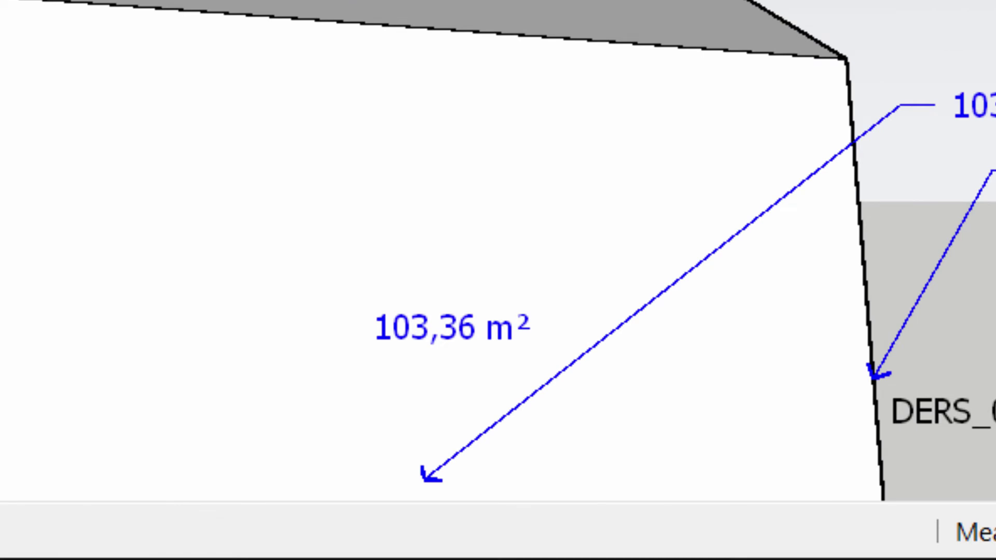
middle_click_drag(478, 373, 566, 499)
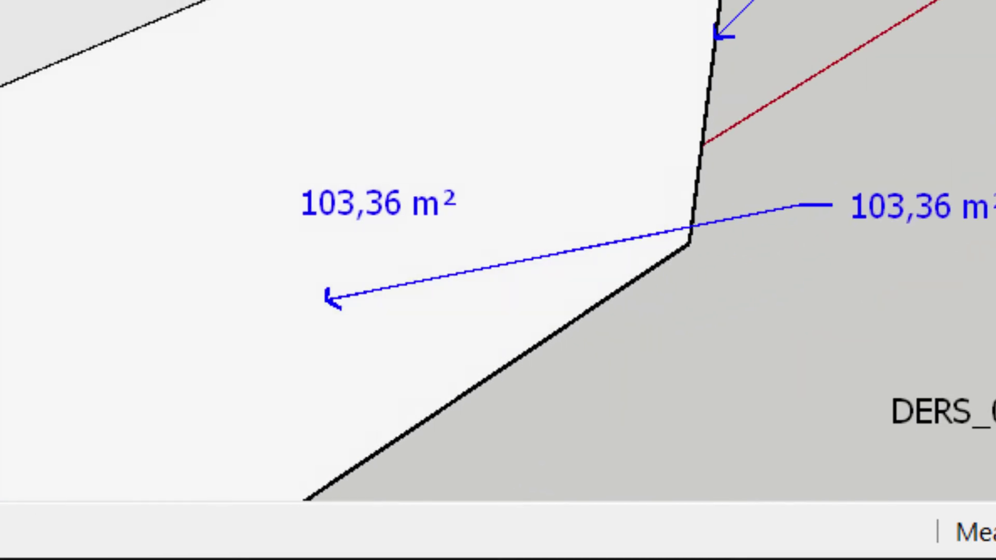
middle_click_drag(118, 415, 407, 474)
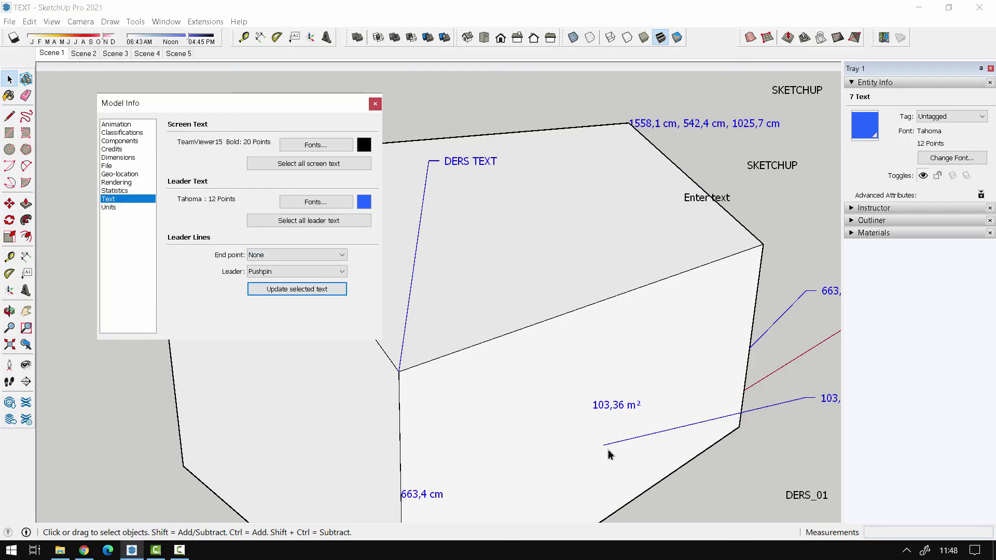
left_click(282, 256)
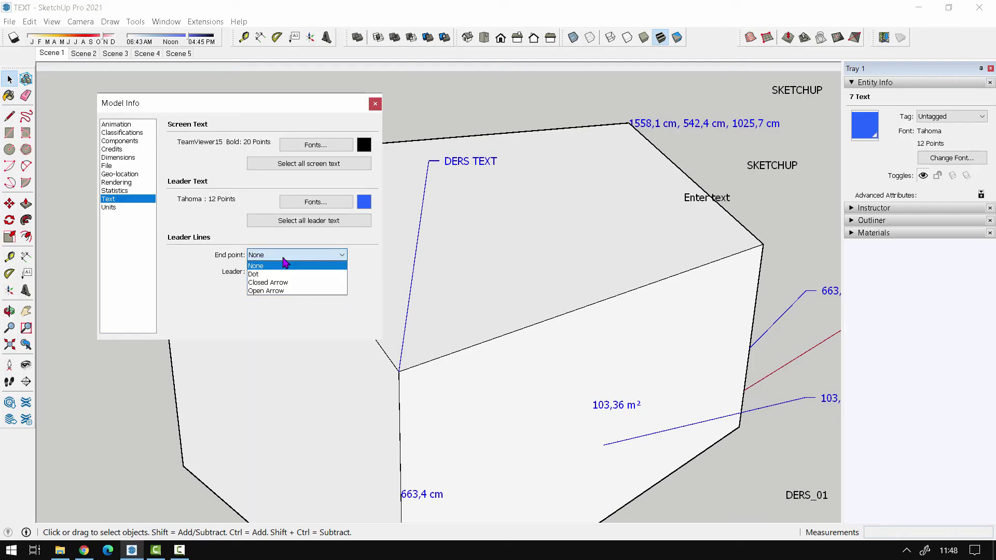
left_click(262, 274)
left_click(308, 294)
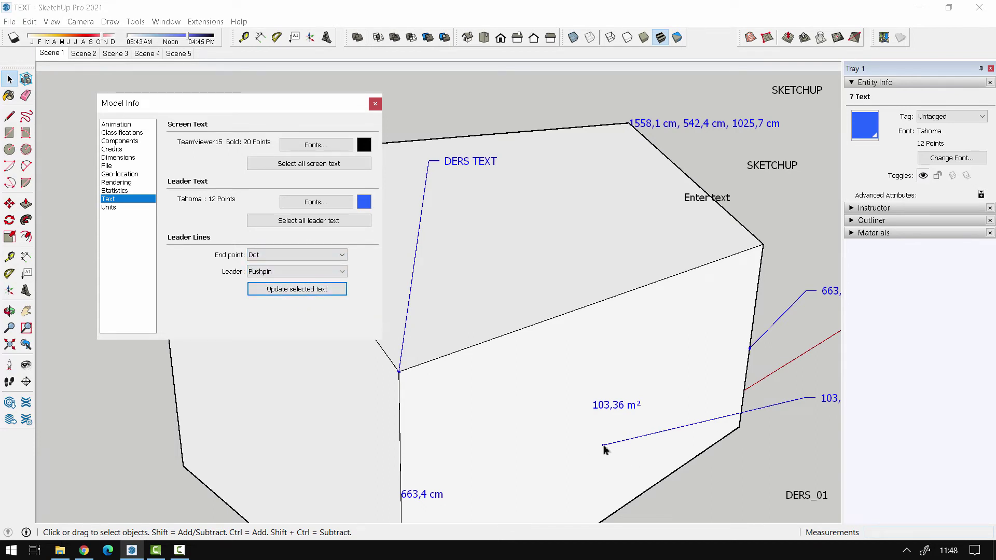
- Set the leader end point to Closed Arrow
left_click(282, 255)
left_click(276, 284)
left_click(293, 254)
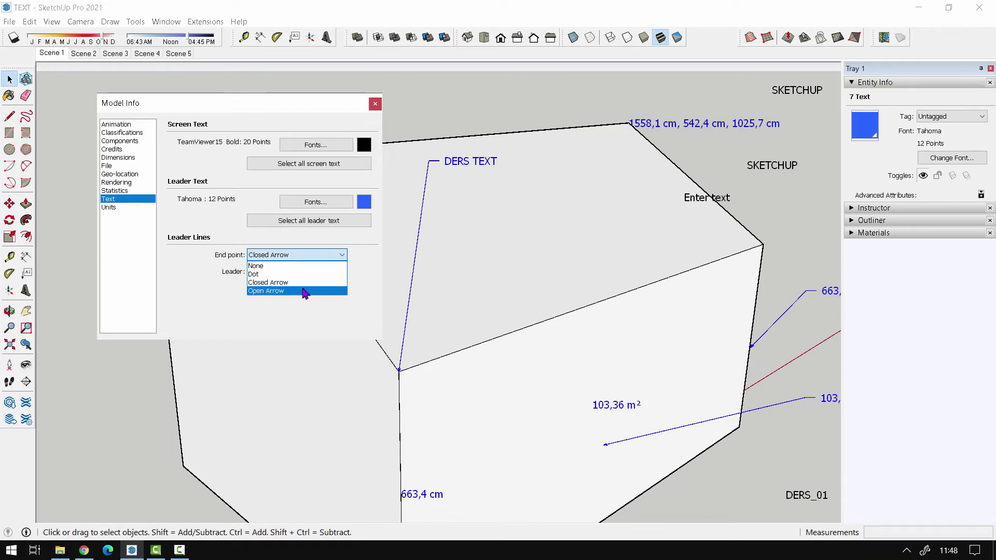
left_click(278, 283)
left_click(308, 257)
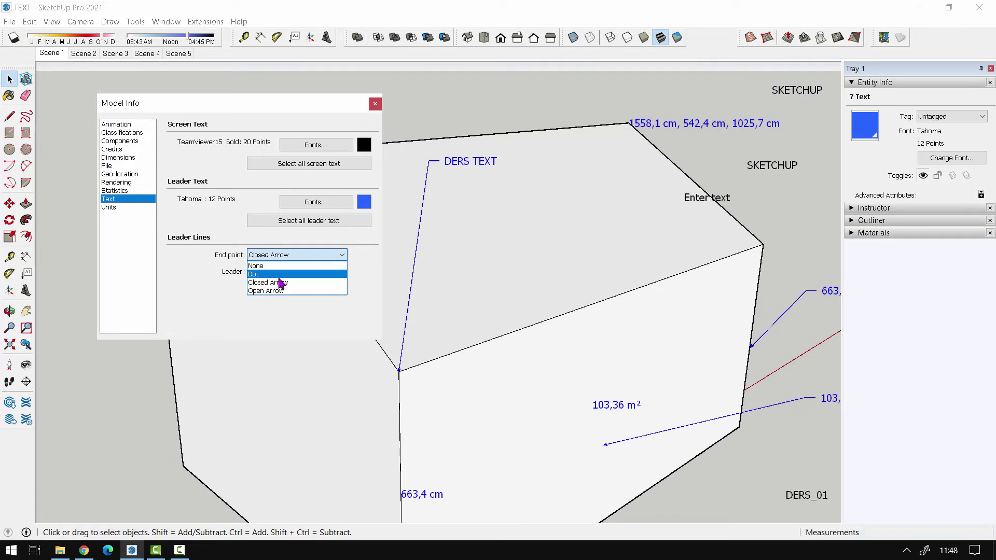
left_click(298, 283)
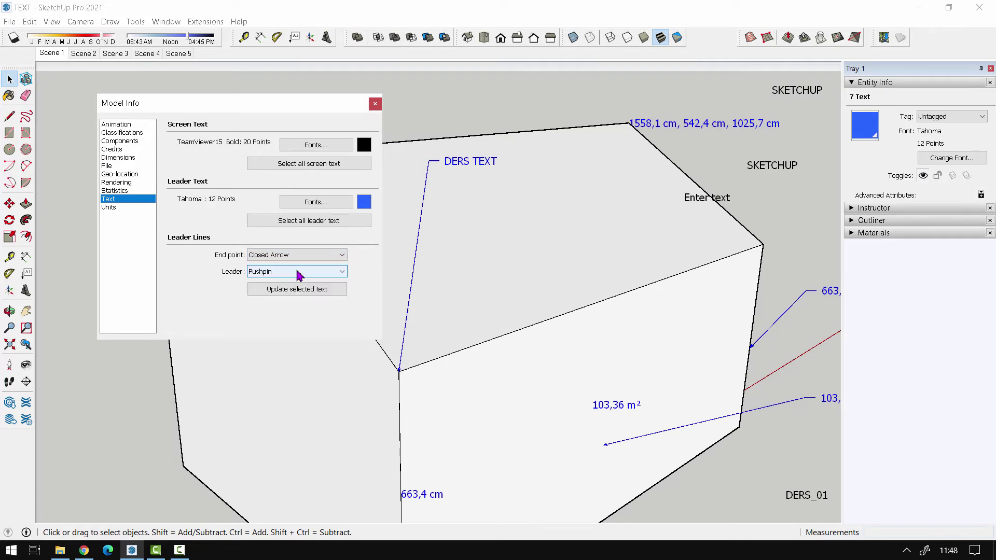
mouse_move(549, 455)
middle_mouse_down()
mouse_move(667, 367)
mouse_move(594, 405)
middle_mouse_up()
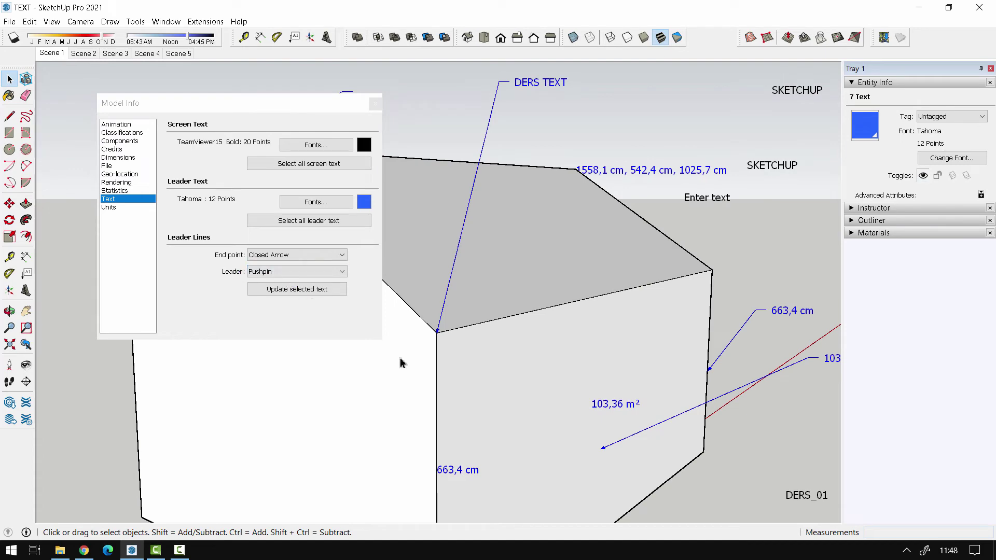
mouse_move(403, 362)
middle_mouse_down()
mouse_move(505, 455)
mouse_move(312, 415)
mouse_move(507, 434)
mouse_move(536, 423)
middle_mouse_up()
mouse_move(509, 356)
middle_mouse_down()
mouse_move(495, 403)
mouse_move(674, 356)
mouse_move(685, 326)
mouse_move(678, 319)
mouse_move(636, 351)
mouse_move(571, 417)
mouse_move(497, 386)
mouse_move(345, 378)
middle_mouse_up()
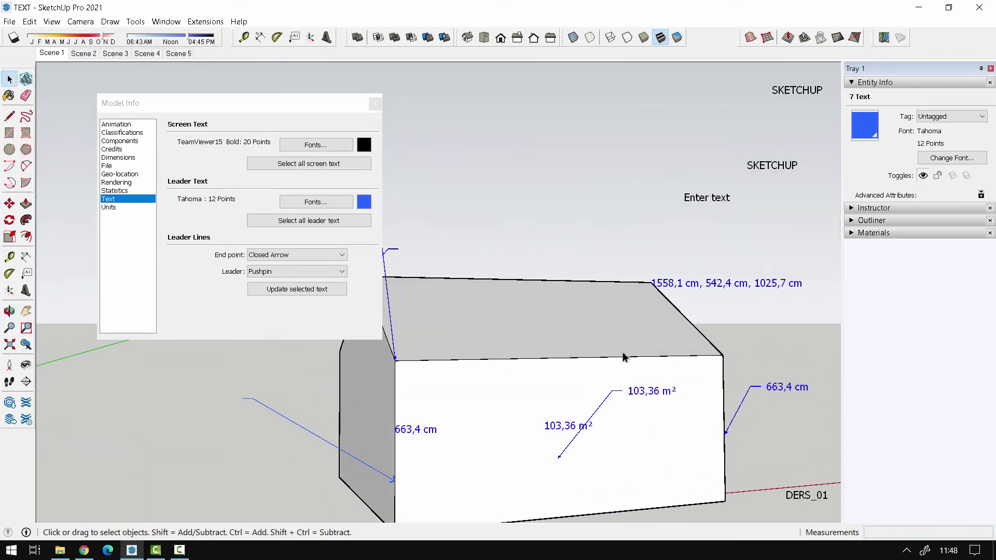
mouse_move(622, 356)
middle_mouse_down()
mouse_move(679, 381)
mouse_move(391, 384)
mouse_move(431, 391)
mouse_move(498, 428)
mouse_move(326, 413)
middle_mouse_up()
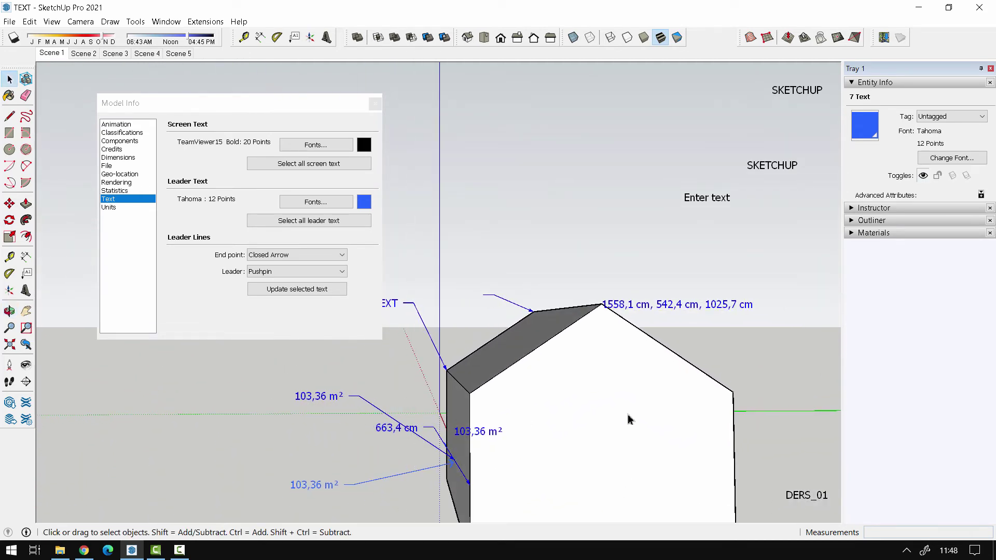
middle_click_drag(629, 416, 395, 416)
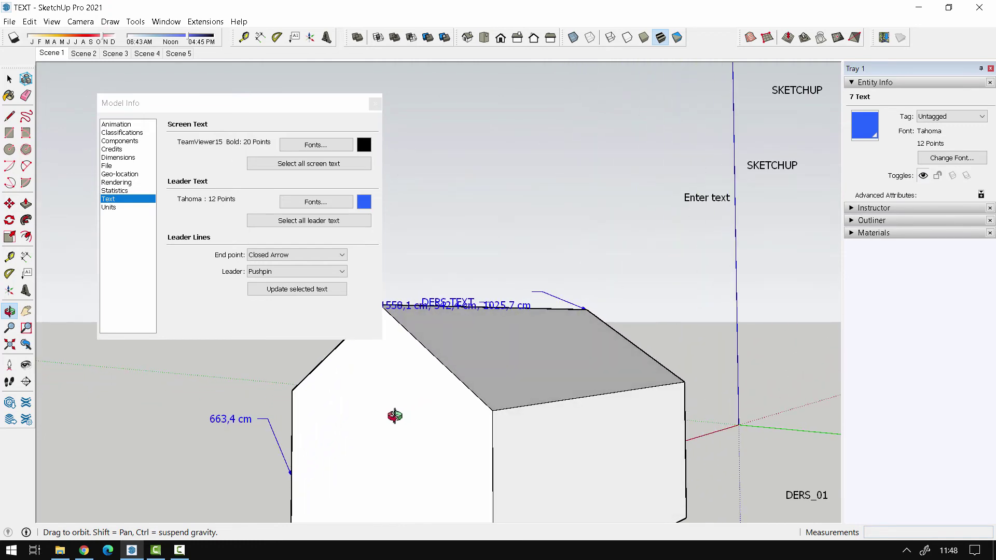
mouse_move(719, 420)
middle_mouse_down()
mouse_move(663, 413)
mouse_move(511, 482)
mouse_move(611, 400)
mouse_move(571, 415)
mouse_move(527, 329)
mouse_move(574, 307)
mouse_move(589, 327)
middle_mouse_up()
mouse_move(384, 398)
middle_mouse_down()
mouse_move(600, 411)
mouse_move(344, 356)
mouse_move(363, 385)
mouse_move(467, 380)
mouse_move(651, 347)
mouse_move(629, 435)
mouse_move(794, 378)
mouse_move(714, 389)
mouse_move(695, 363)
mouse_move(725, 254)
middle_mouse_up()
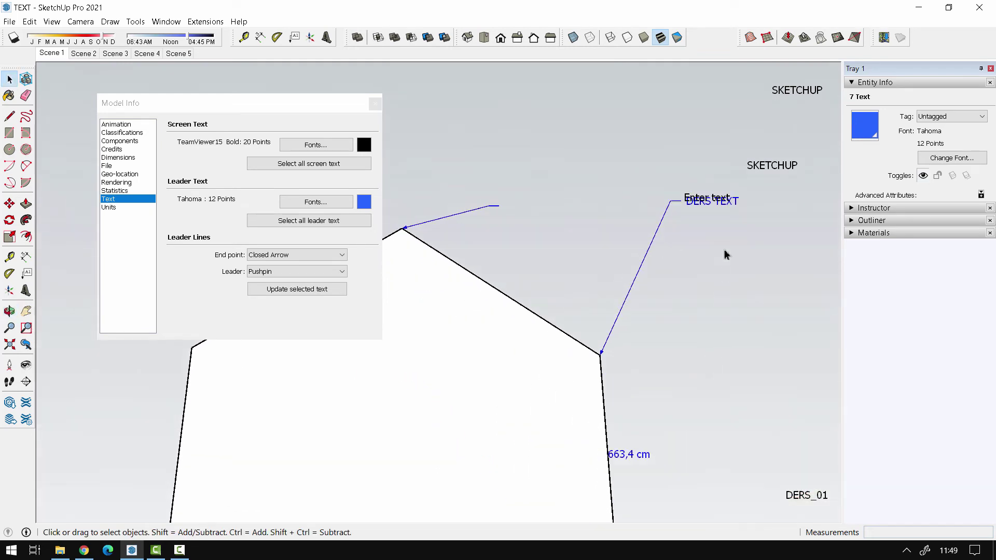
scroll(659, 368, "down", 1)
scroll(662, 374, "down", 1)
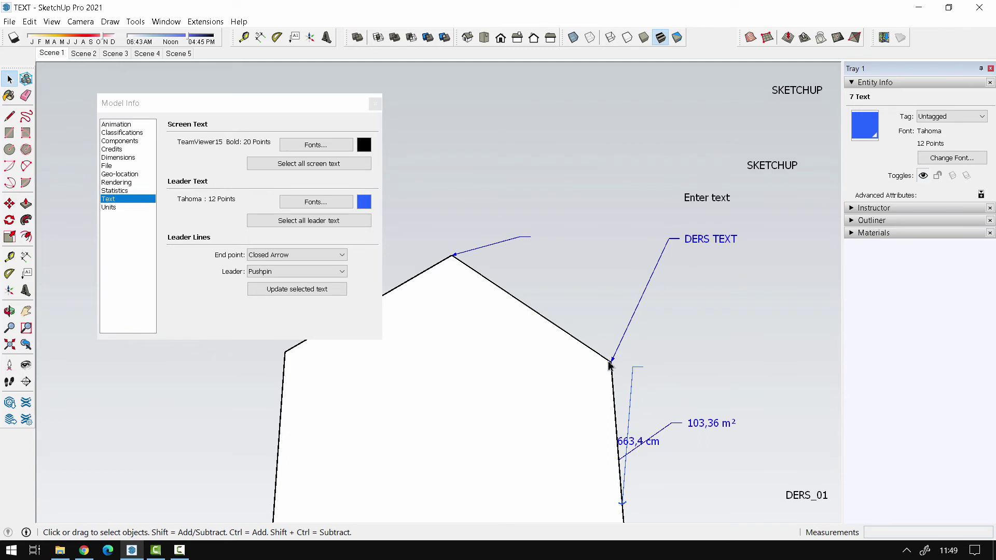
middle_click_drag(252, 428, 678, 420)
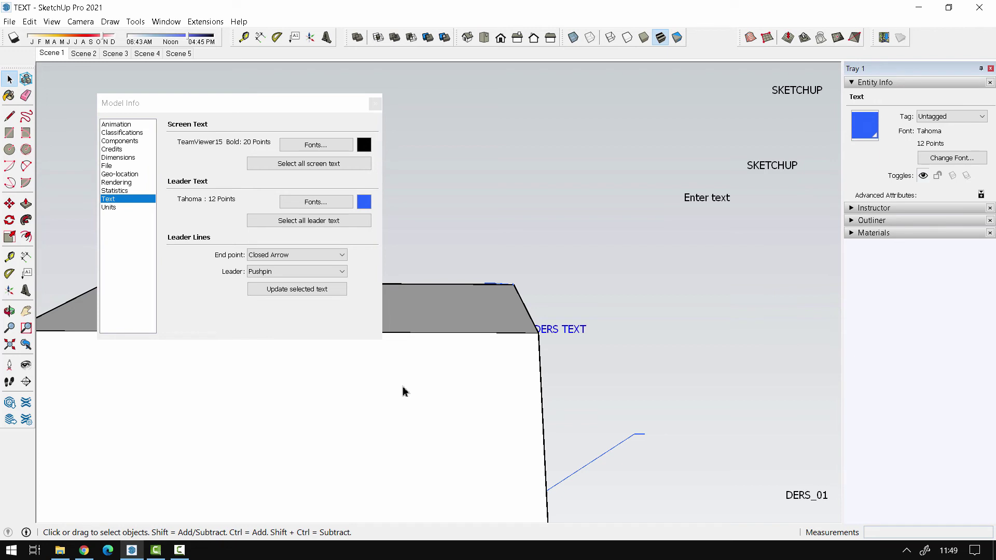
- Set the leader type to View Based and apply it to all leader texts
left_click(347, 271)
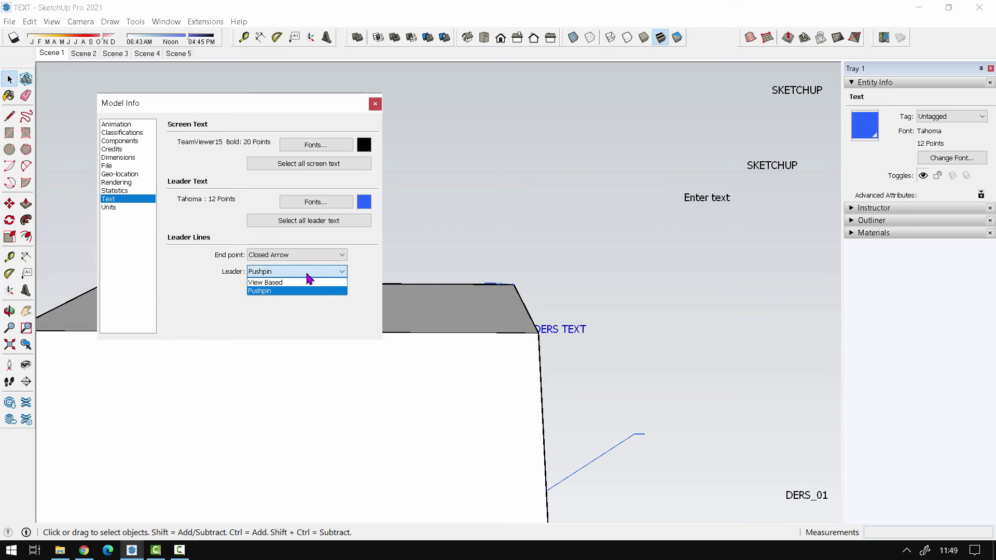
left_click(289, 284)
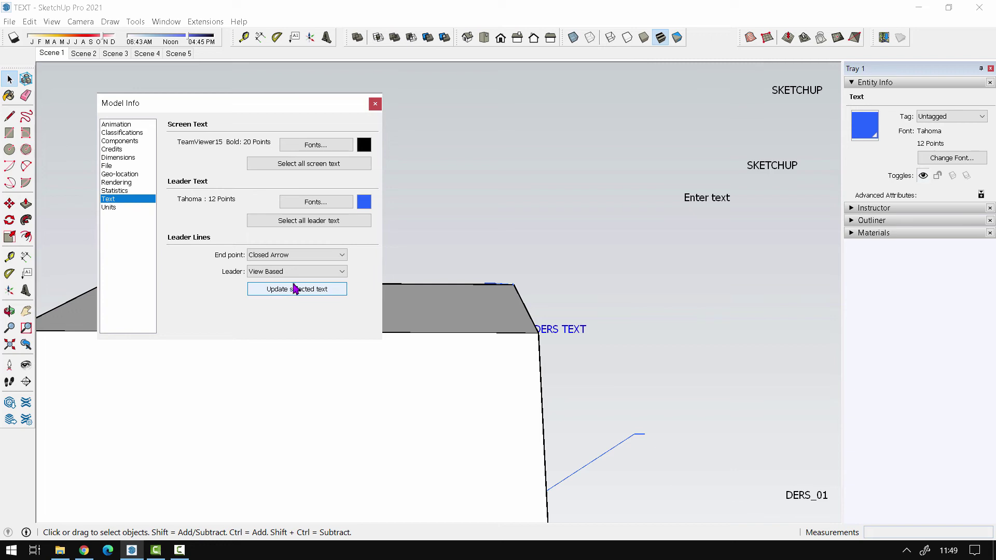
left_click(306, 226)
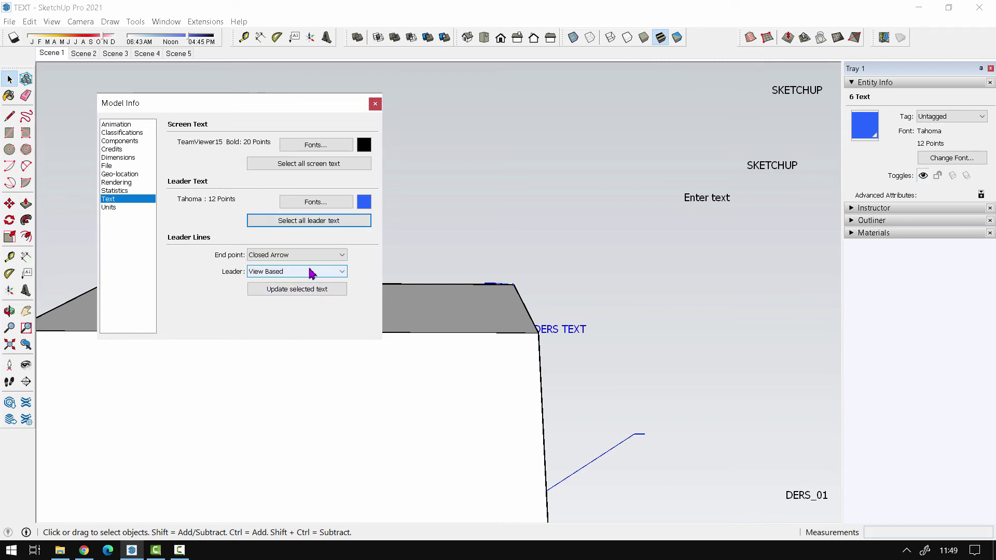
left_click(309, 272)
left_click(281, 285)
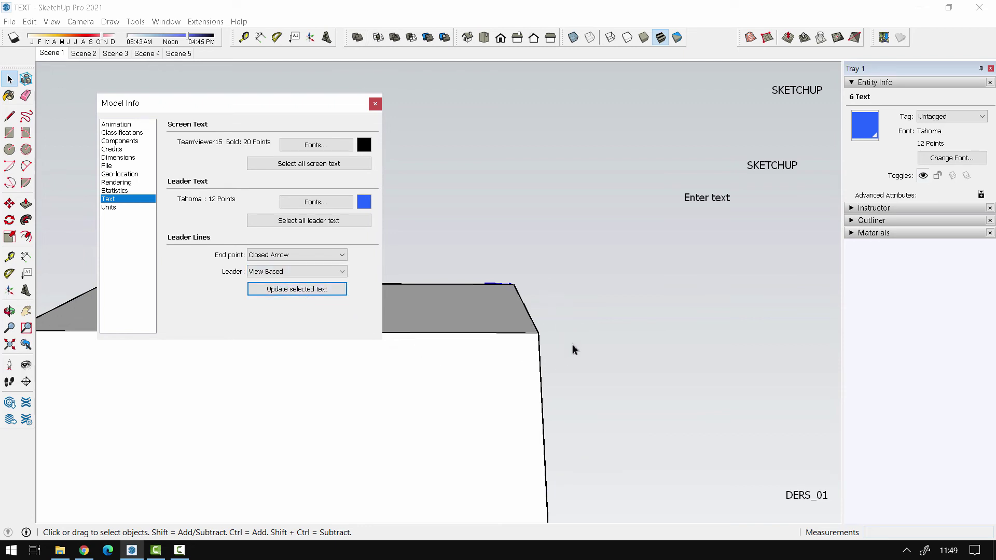
- Orbit around the house to inspect the closed-arrow leaders from several angles
middle_click_drag(567, 306, 992, 464)
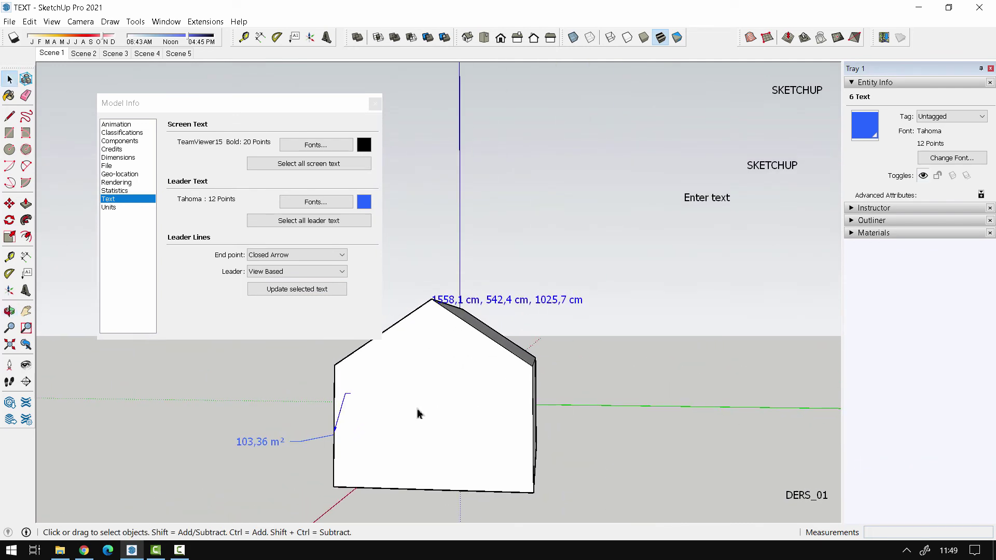
scroll(394, 406, "up", 2)
middle_click_drag(362, 416, 371, 422)
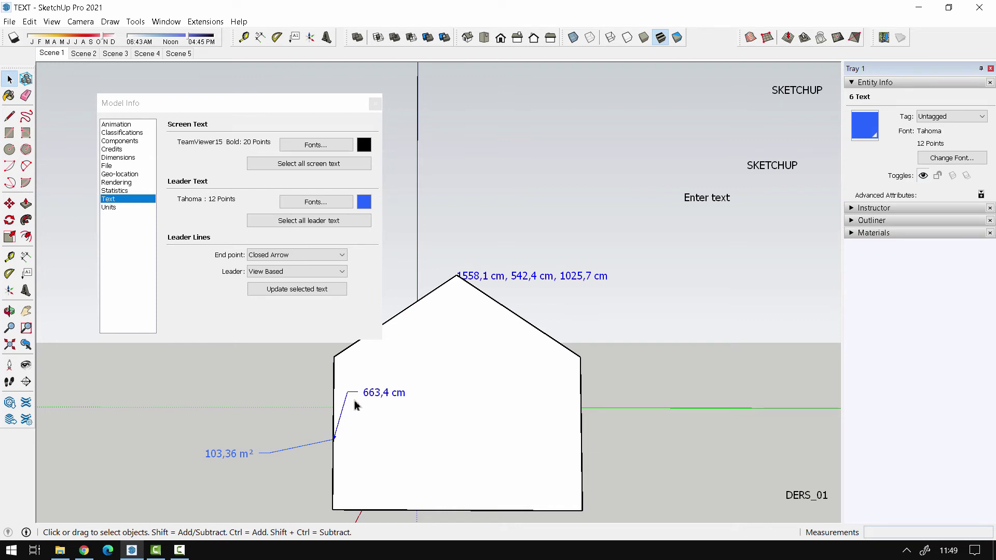
middle_click_drag(468, 277, 461, 292)
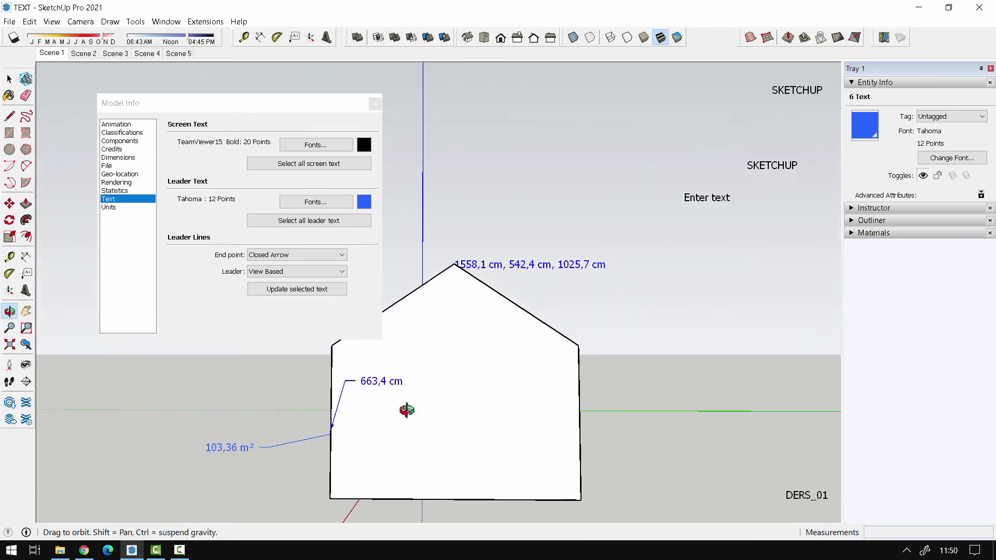
mouse_move(396, 409)
middle_mouse_down()
mouse_move(340, 440)
mouse_move(302, 429)
mouse_move(687, 436)
mouse_move(385, 438)
middle_mouse_up()
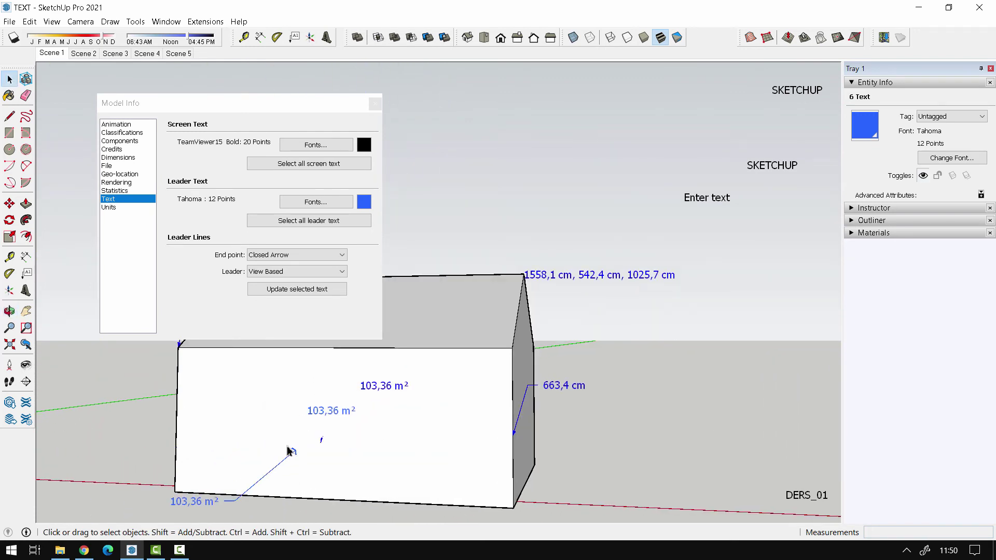
mouse_move(293, 457)
middle_mouse_down()
mouse_move(276, 414)
mouse_move(498, 398)
mouse_move(670, 368)
mouse_move(548, 413)
middle_mouse_up()
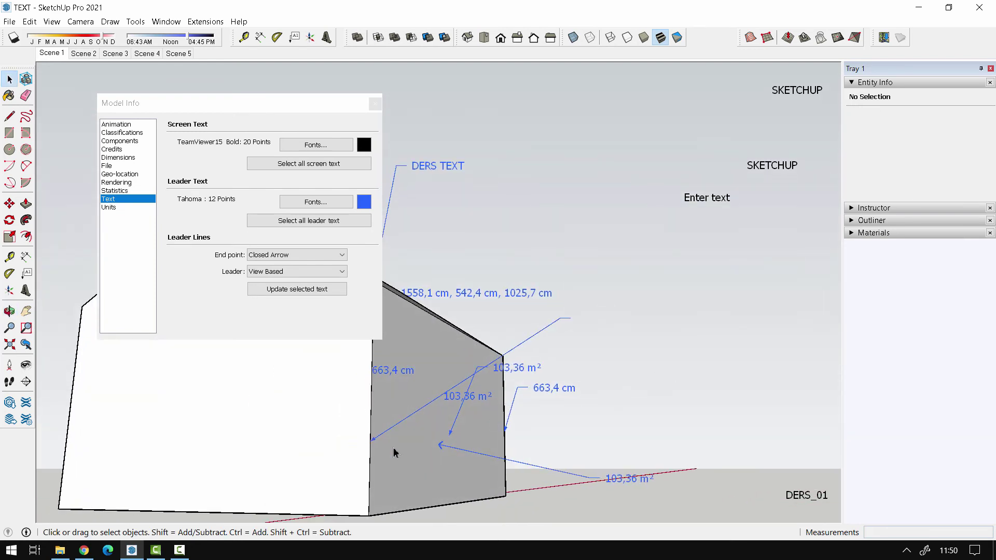
mouse_move(451, 396)
middle_mouse_down()
mouse_move(507, 416)
mouse_move(377, 466)
mouse_move(400, 453)
mouse_move(539, 453)
mouse_move(694, 469)
middle_mouse_up()
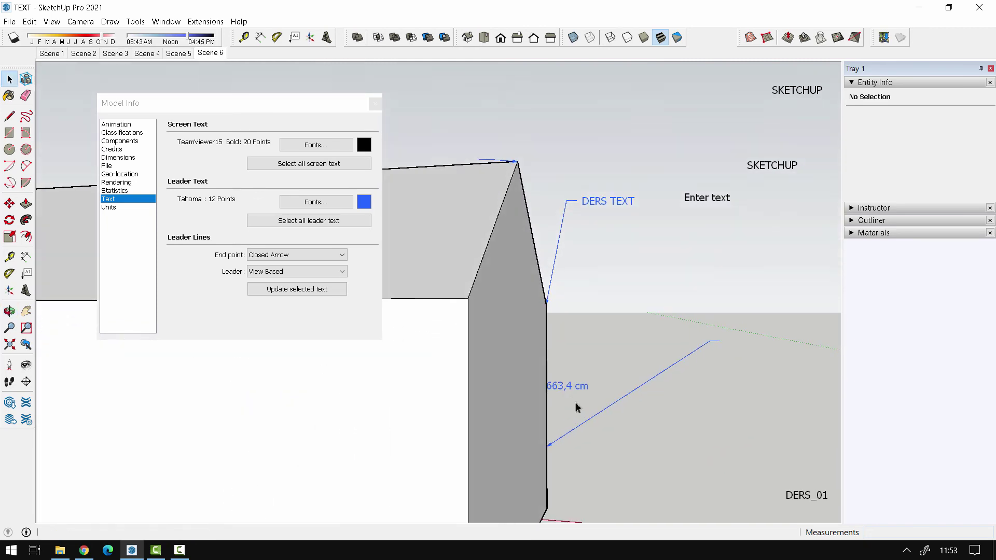
mouse_move(525, 384)
middle_mouse_down()
mouse_move(525, 405)
mouse_move(623, 391)
mouse_move(665, 400)
mouse_move(429, 309)
middle_mouse_up()
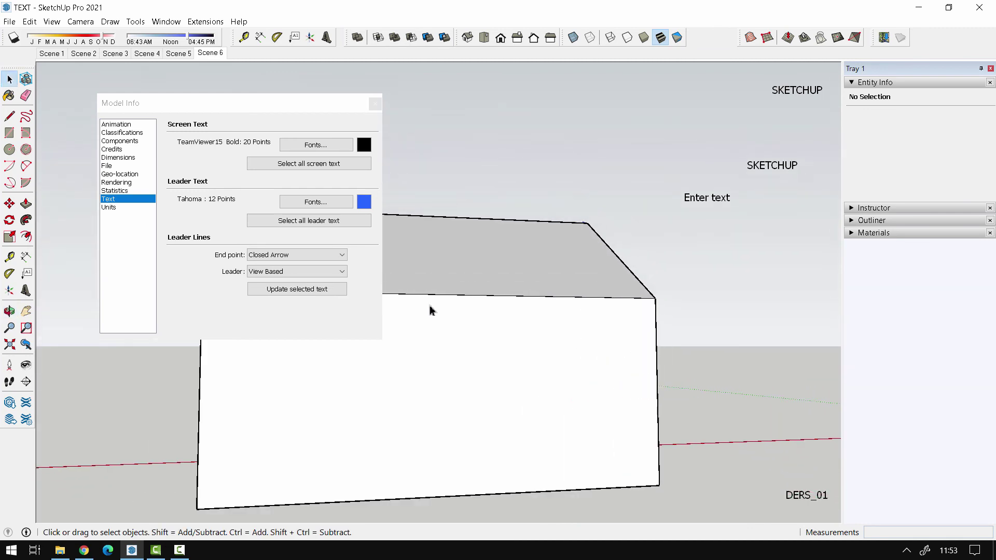
- Change every leader text to Pushpin leaders in Model Info > Text, then close Model Info
left_click(327, 273)
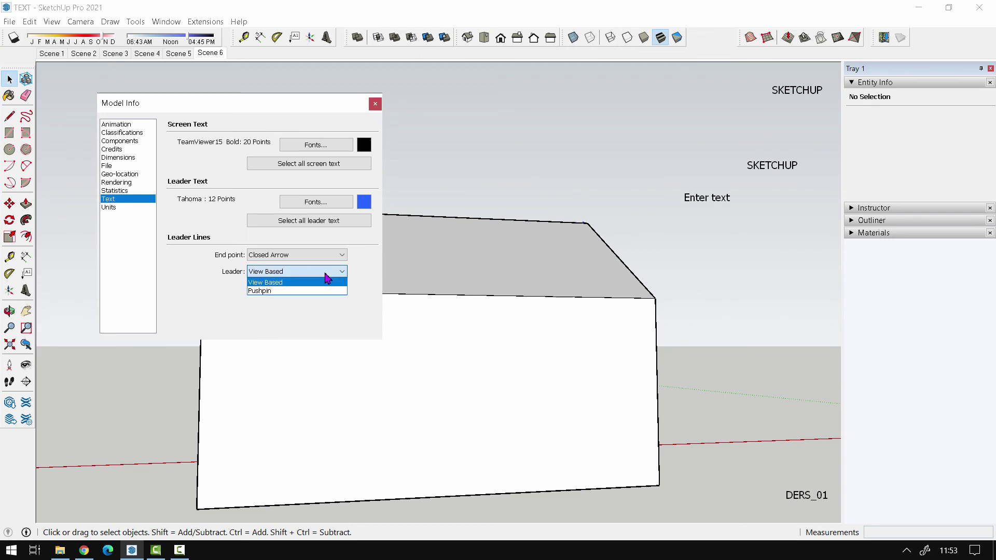
left_click(275, 293)
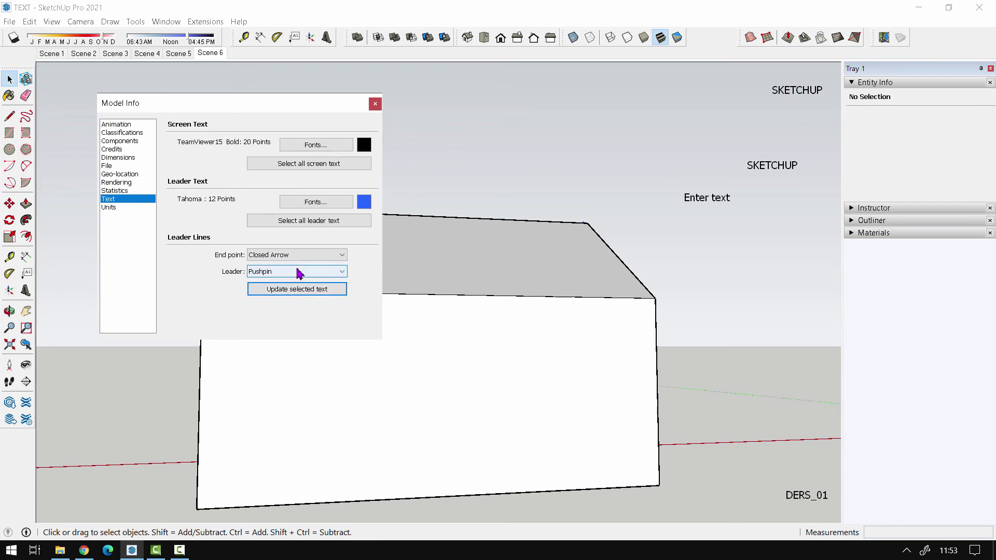
left_click(292, 220)
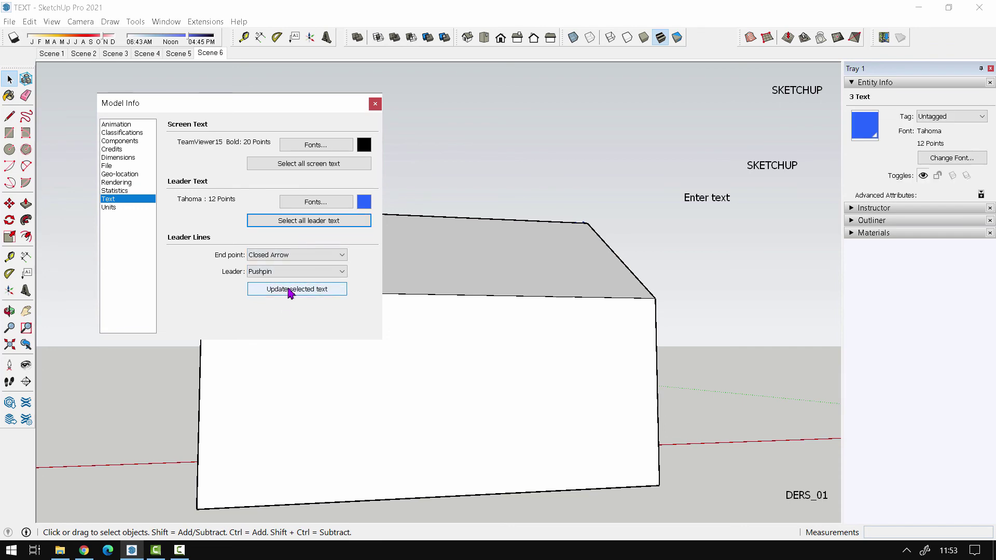
left_click(291, 293)
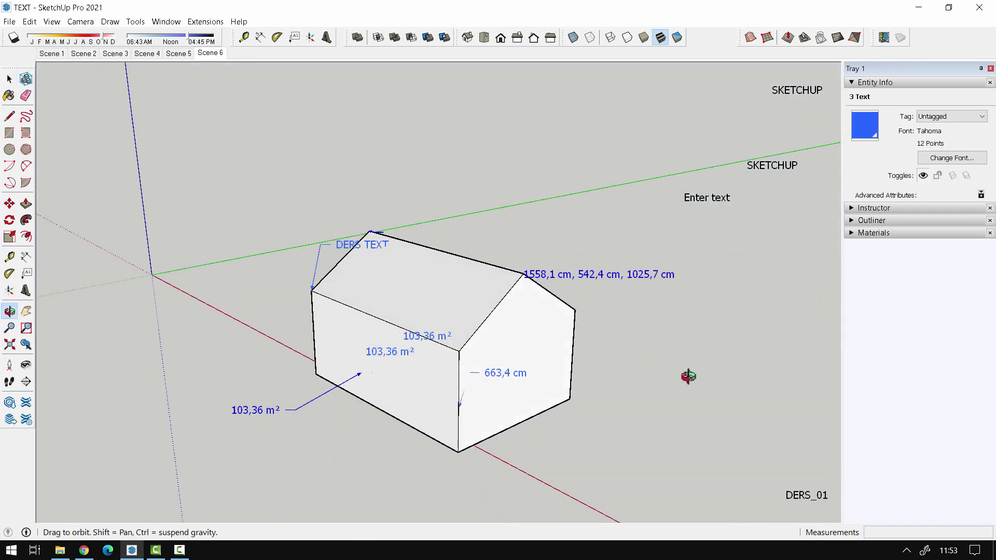
left_click(375, 104)
mouse_move(384, 124)
middle_mouse_down()
mouse_move(357, 453)
mouse_move(417, 292)
middle_mouse_up()
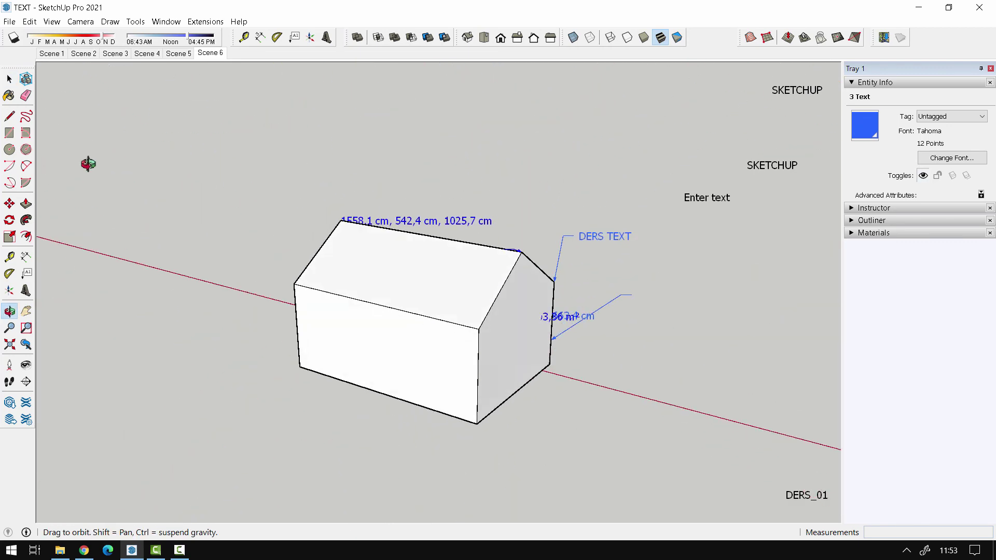
key("space")
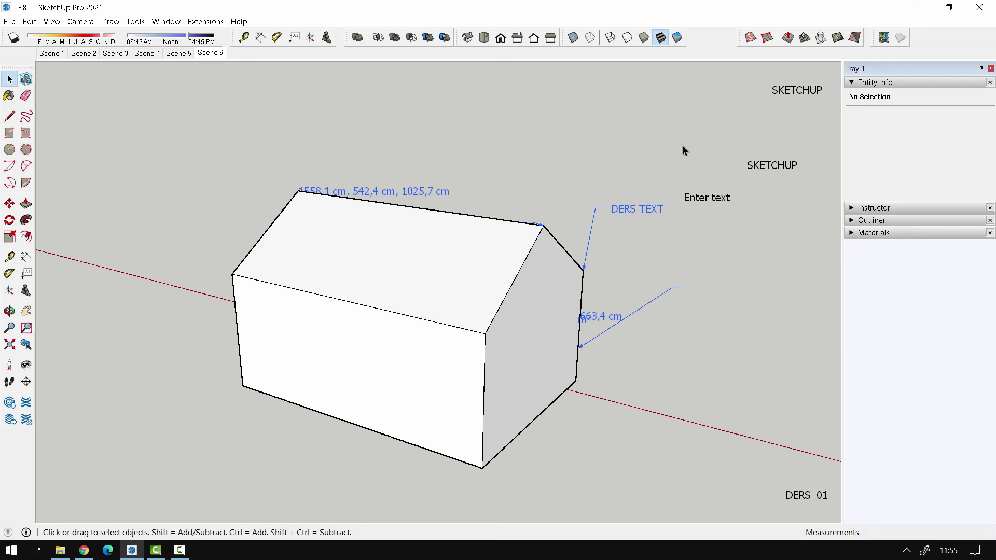
- Explode the house group into its separate parts
left_click(530, 317)
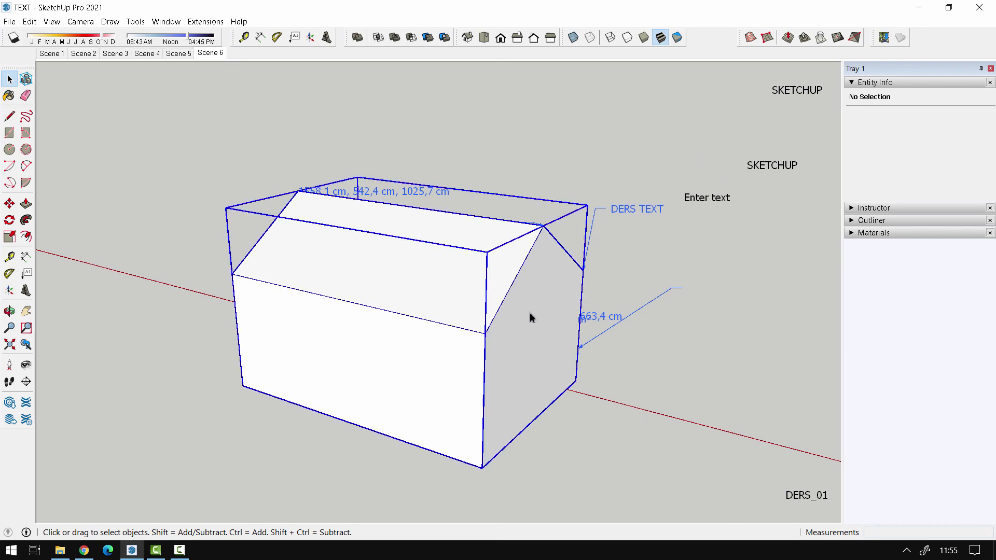
mouse_move(529, 316)
middle_mouse_down()
mouse_move(379, 280)
mouse_move(476, 298)
middle_mouse_up()
right_click(476, 297)
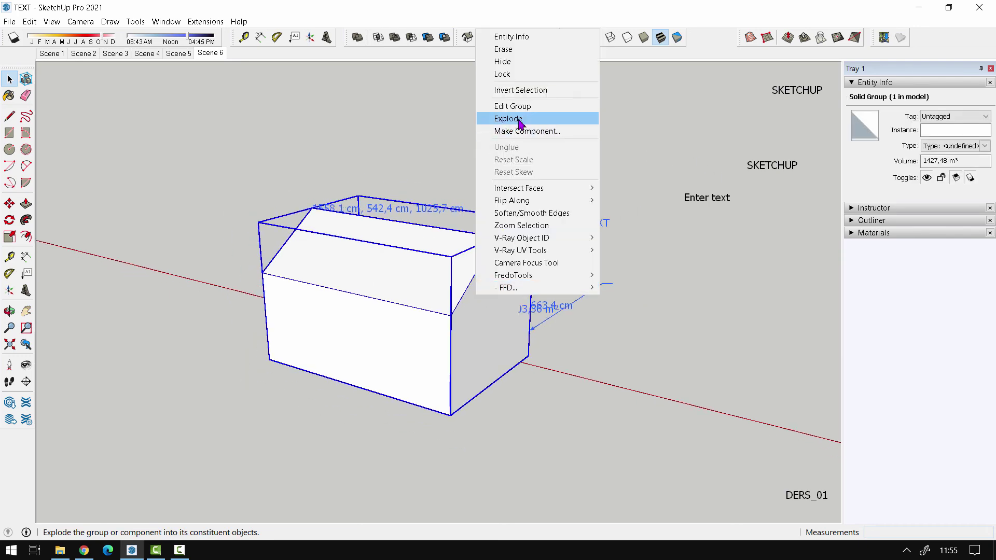
left_click(509, 118)
middle_click_drag(518, 122, 480, 343)
- Move the gable end face outward, then back closer, changing the house length
left_click(481, 342)
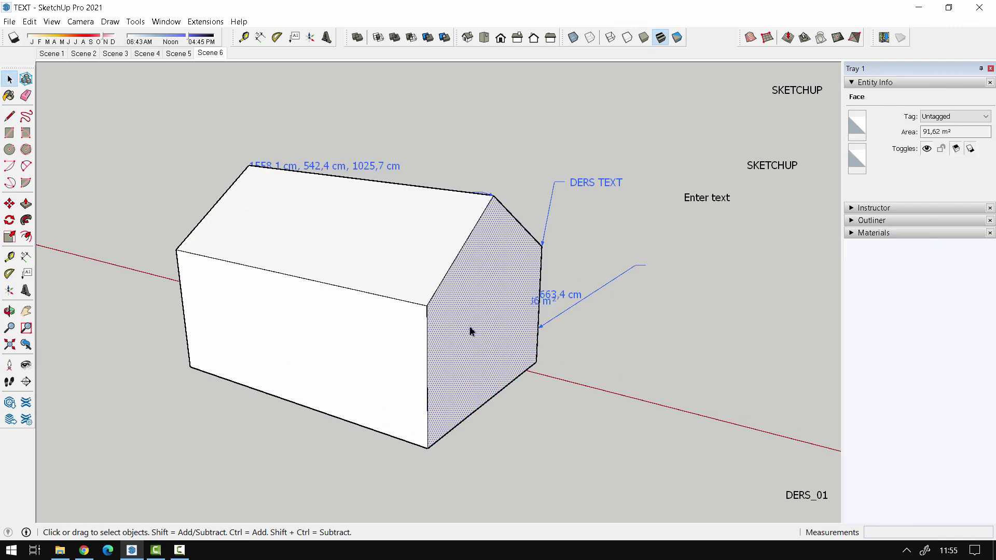
key("m")
left_click(464, 298)
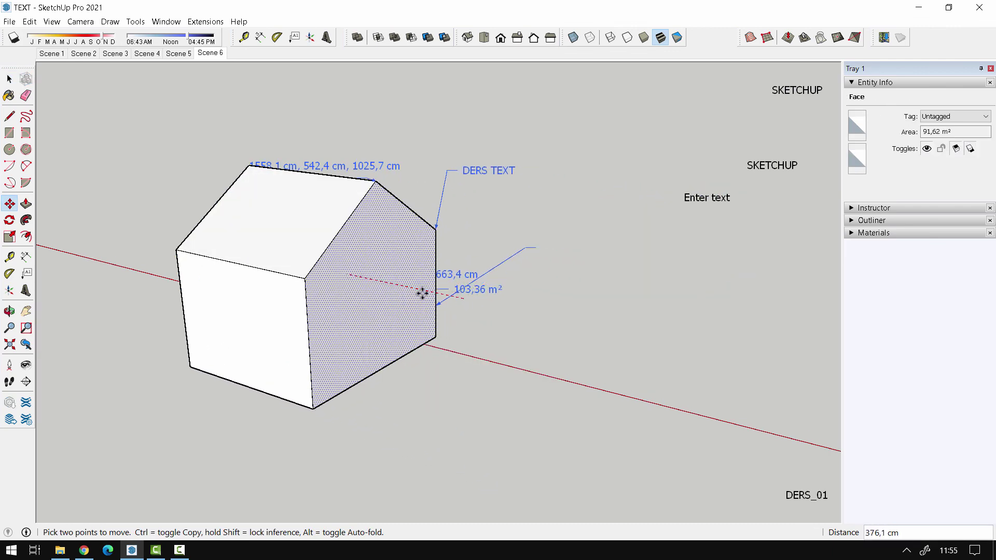
left_click(456, 300)
middle_click_drag(464, 351, 13, 383)
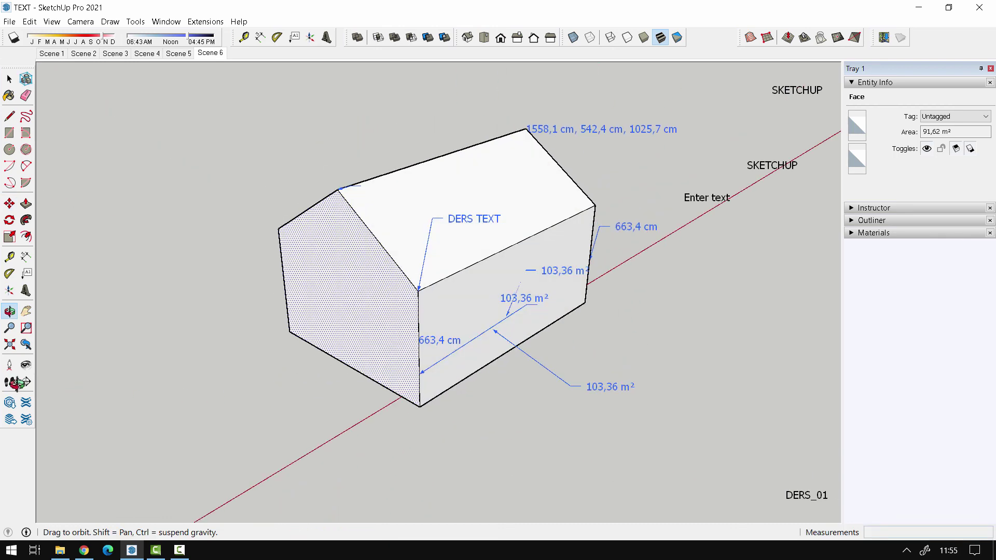
left_click(343, 307)
middle_click_drag(307, 381, 400, 377)
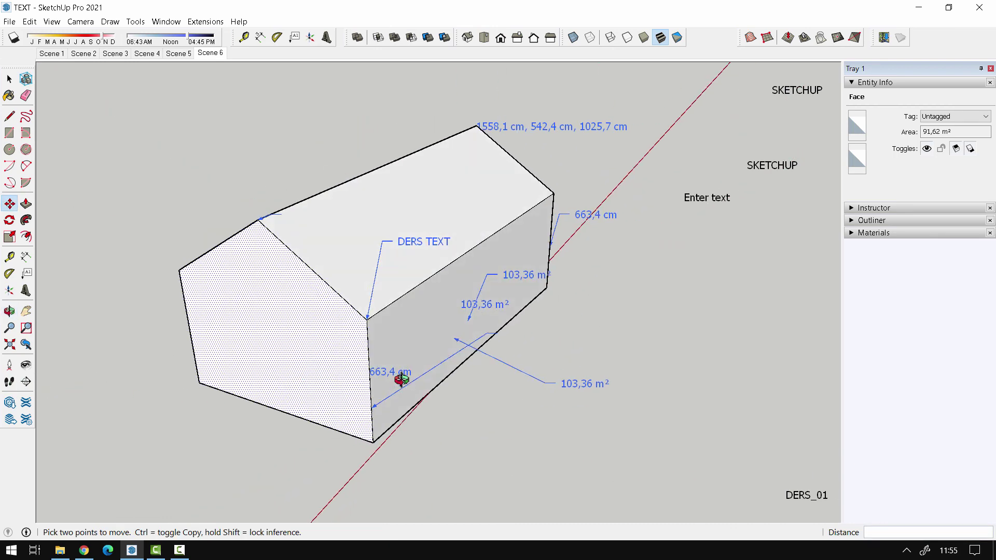
left_click(316, 273)
key("space")
- Add a SKETCHUP screen text in the empty upper-left area
left_click(95, 164)
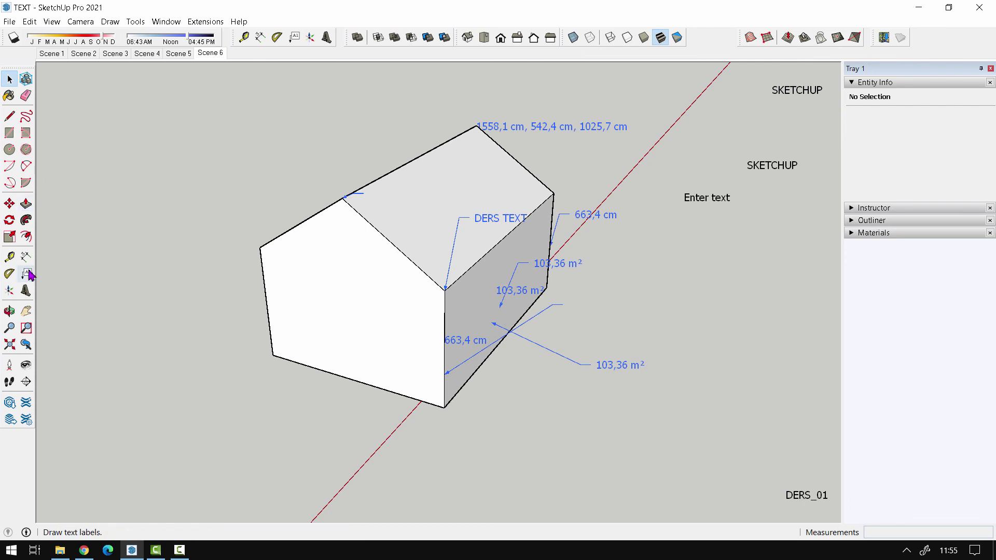
left_click(26, 274)
left_click(75, 112)
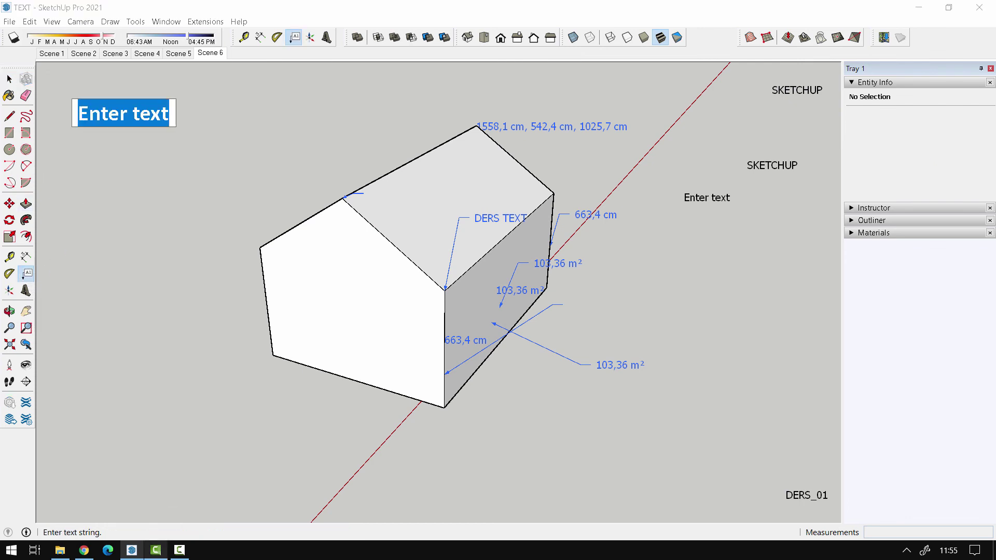
type("SKETCH")
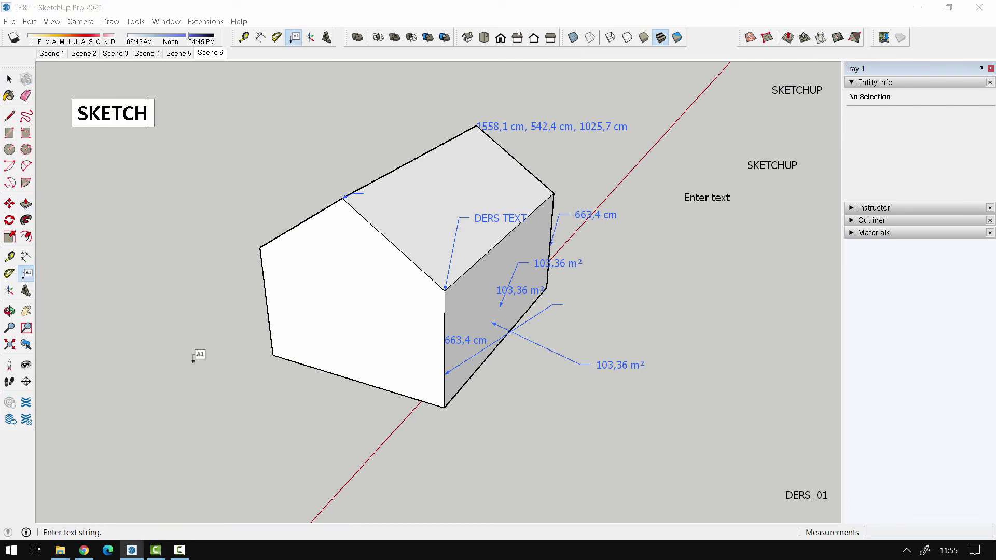
type("UP")
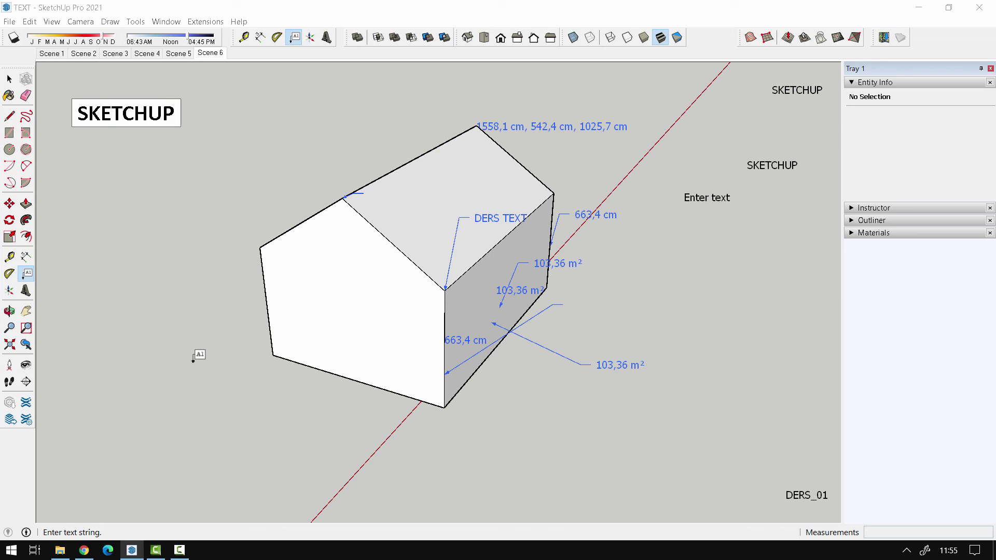
left_click(207, 246)
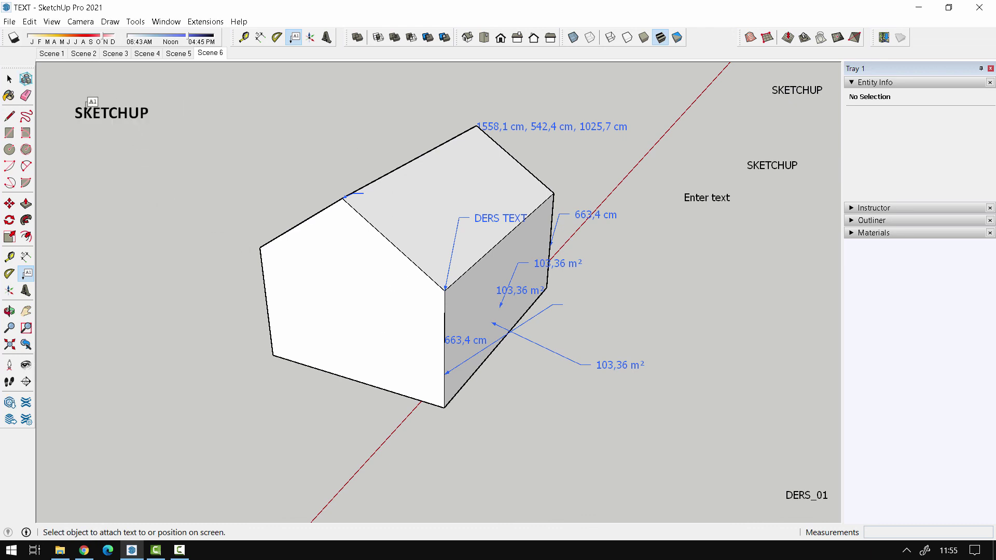
- Drag the SKETCHUP screen text into the lower-right corner of the view
left_click_drag(93, 102, 84, 491)
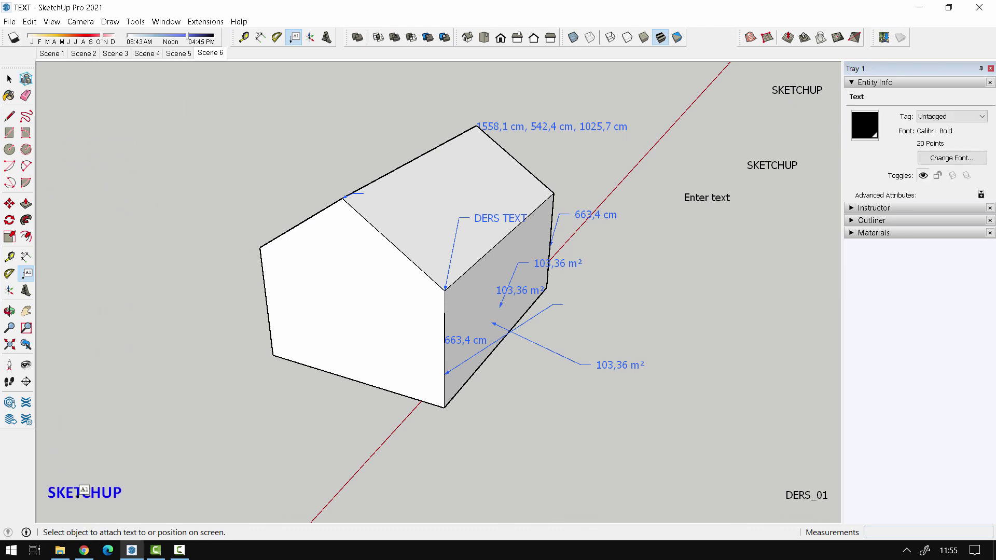
mouse_move(78, 494)
left_mouse_down()
mouse_move(772, 411)
mouse_move(789, 382)
left_mouse_up()
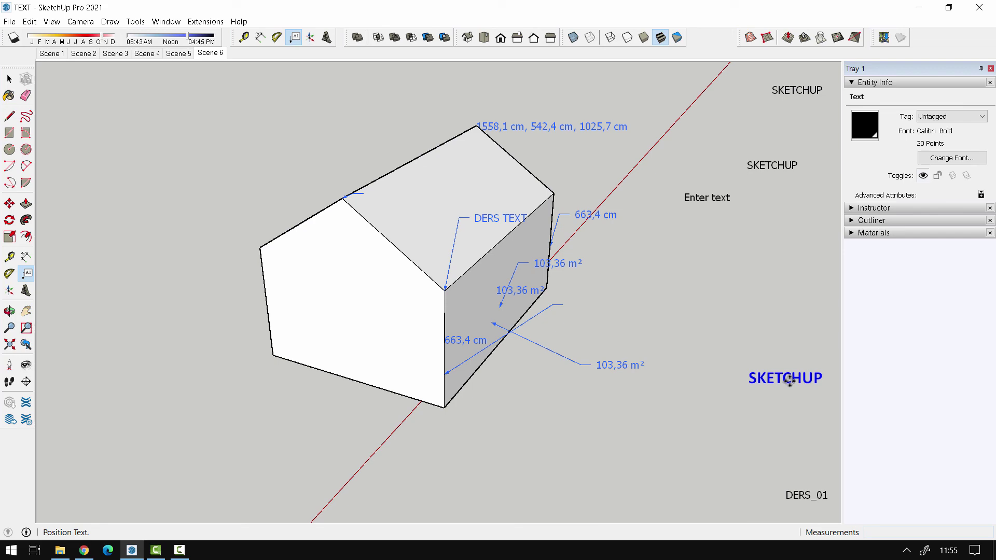
left_click_drag(778, 379, 792, 419)
middle_click_drag(792, 420, 766, 394)
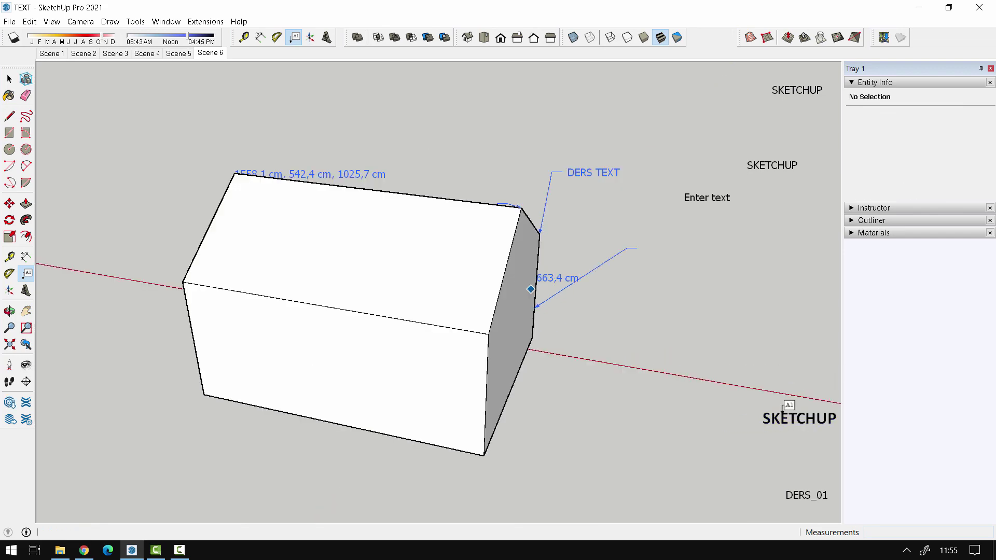
mouse_move(590, 374)
middle_mouse_down()
mouse_move(836, 156)
mouse_move(758, 485)
mouse_move(783, 489)
middle_mouse_up()
key("t")
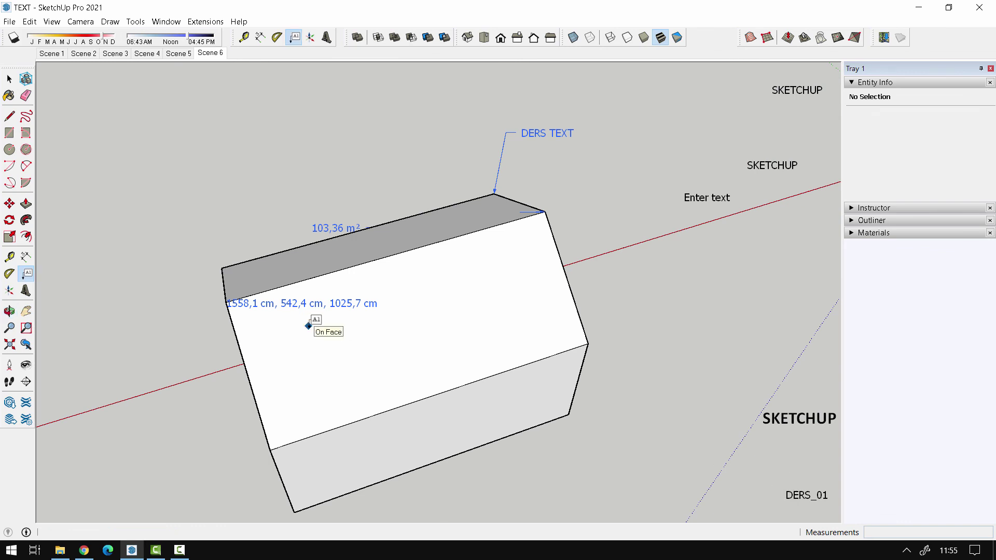